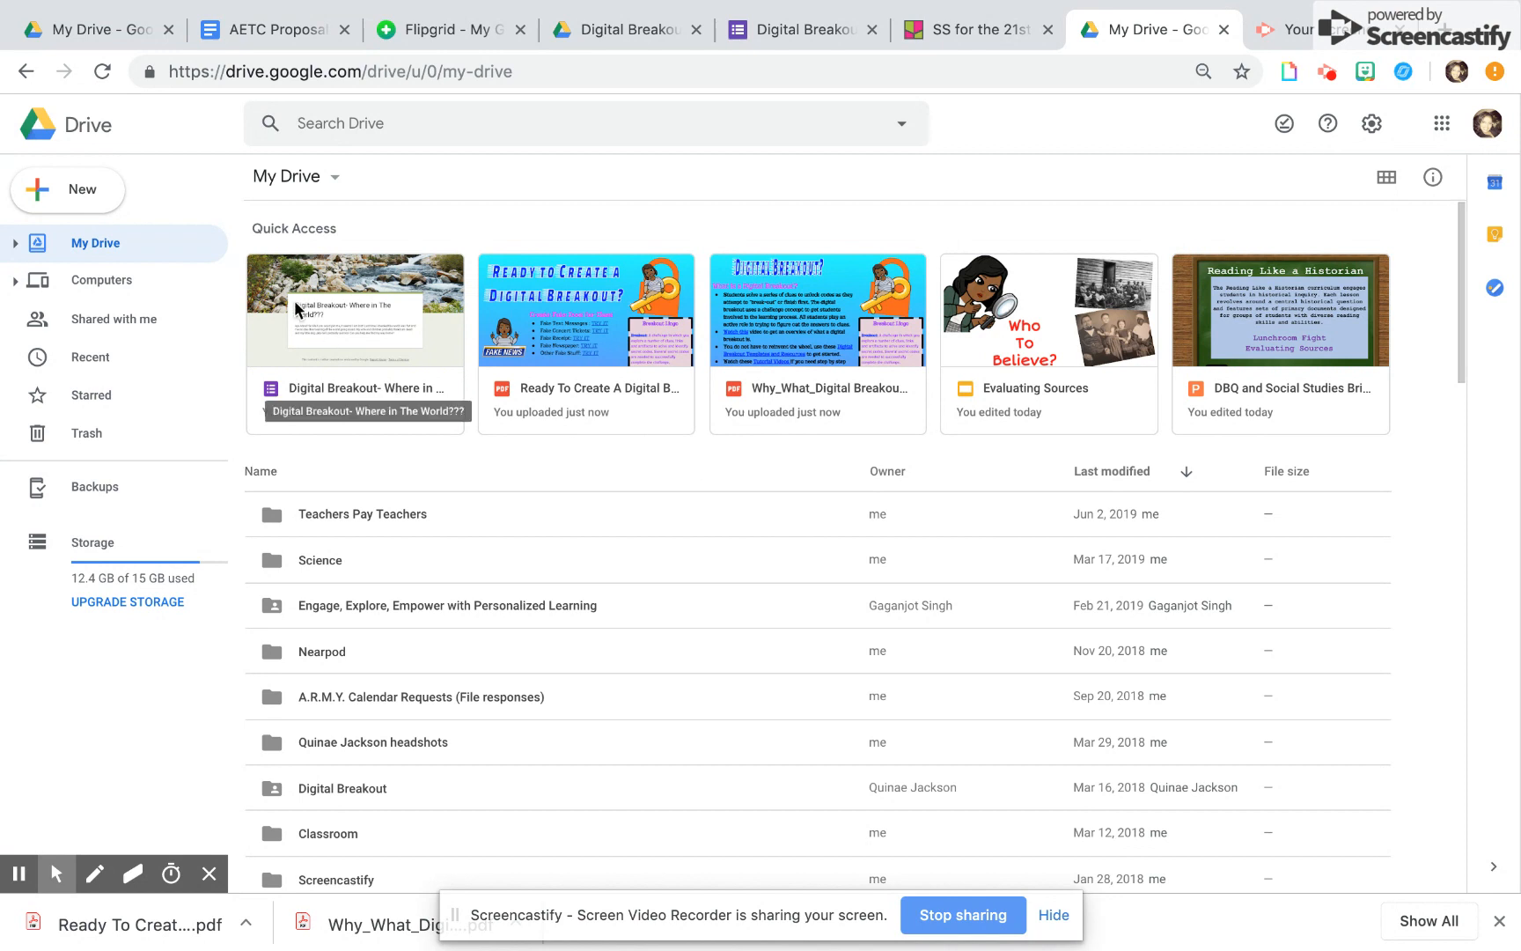
Create a new blank Google Form from My Drive
{"action": "left_click", "coordinate": [40, 198]}
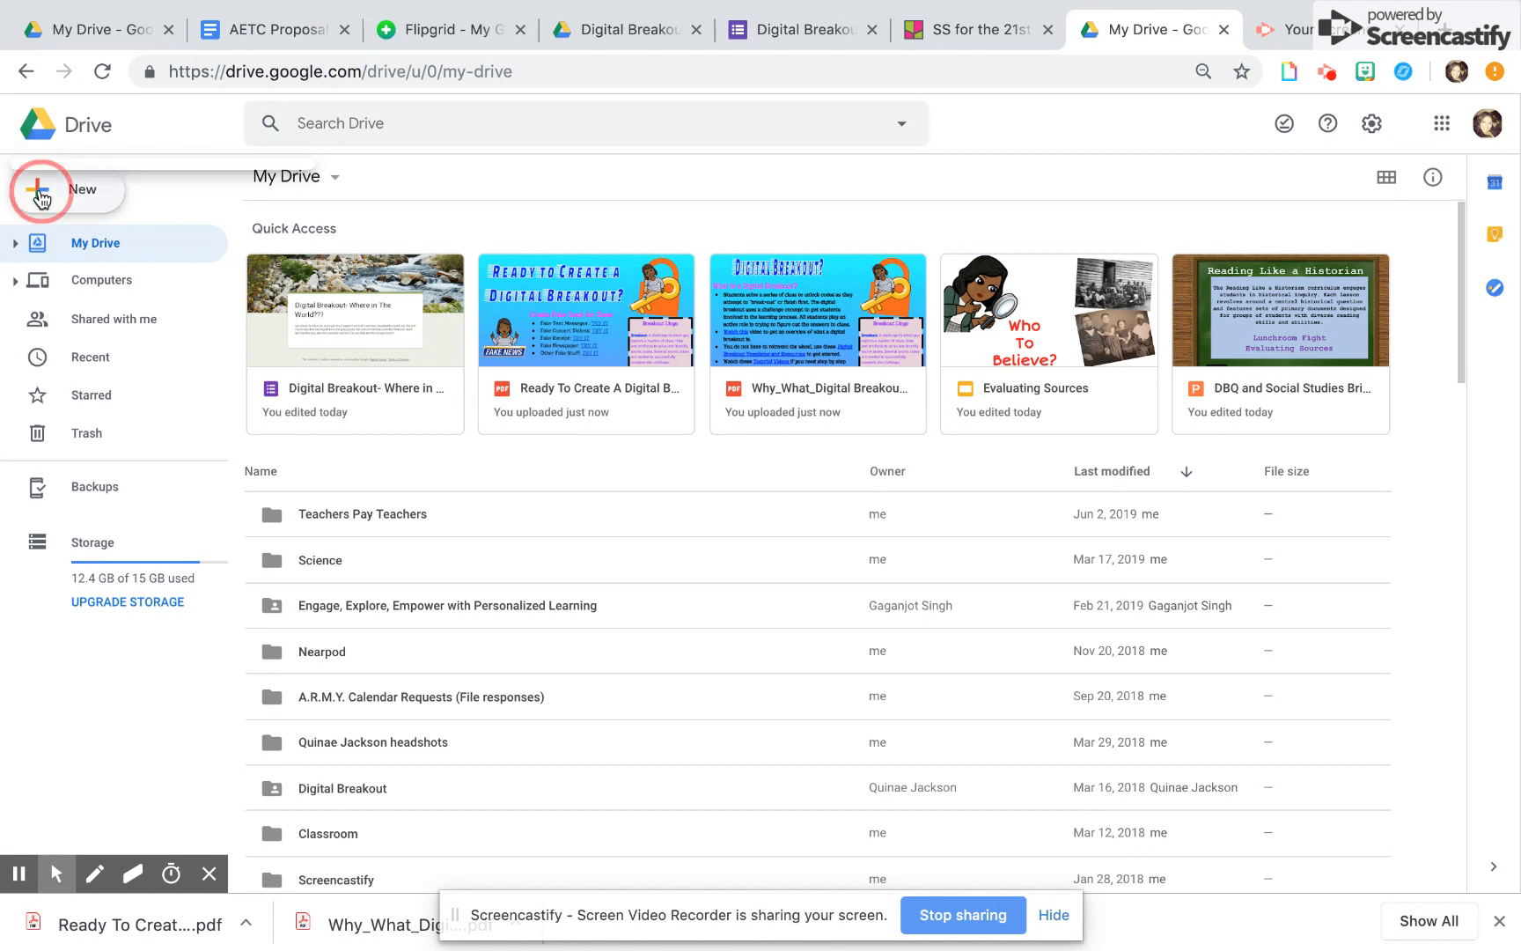
{"action": "mouse_move", "coordinate": [115, 431]}
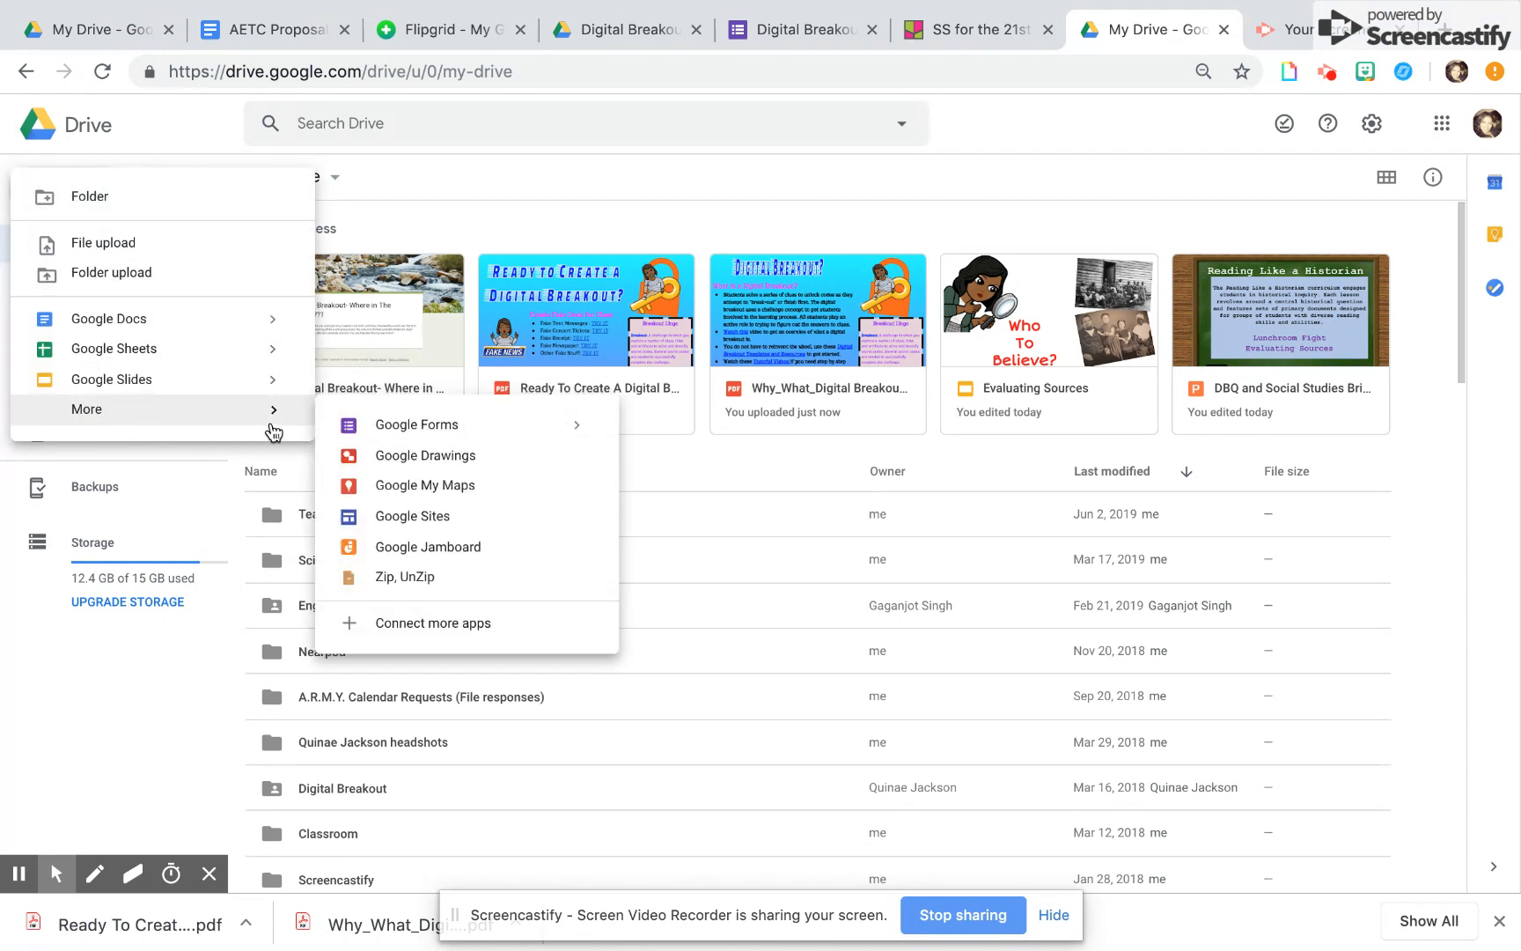
{"action": "left_click", "coordinate": [398, 427]}
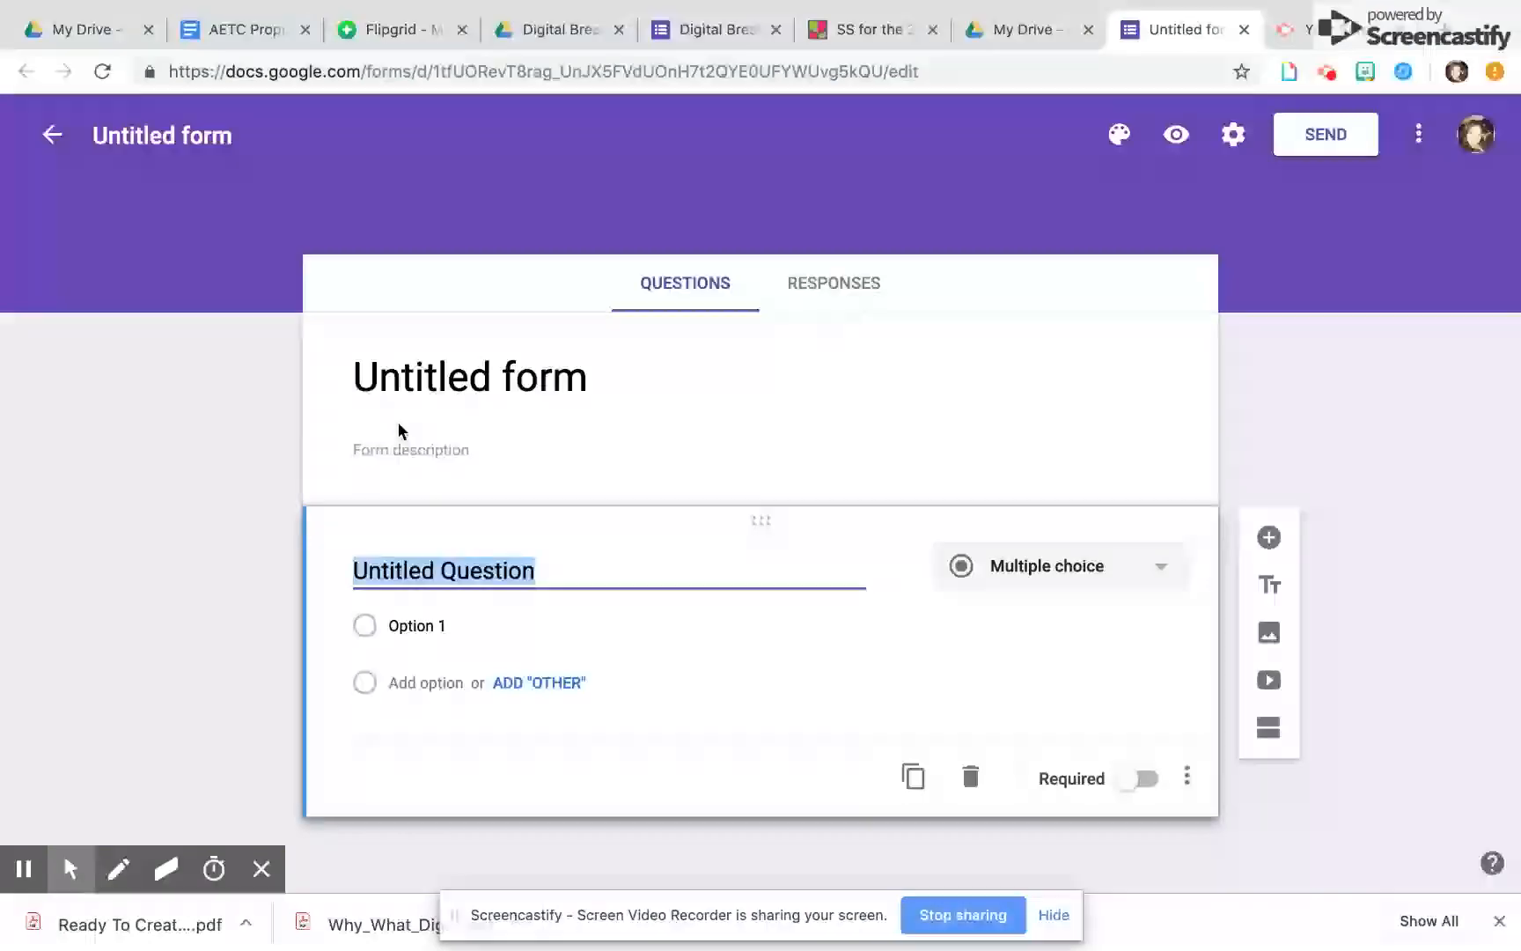
Title the form "Fake Breakout" and apply the same title as the form's file name
{"action": "left_click", "coordinate": [380, 366]}
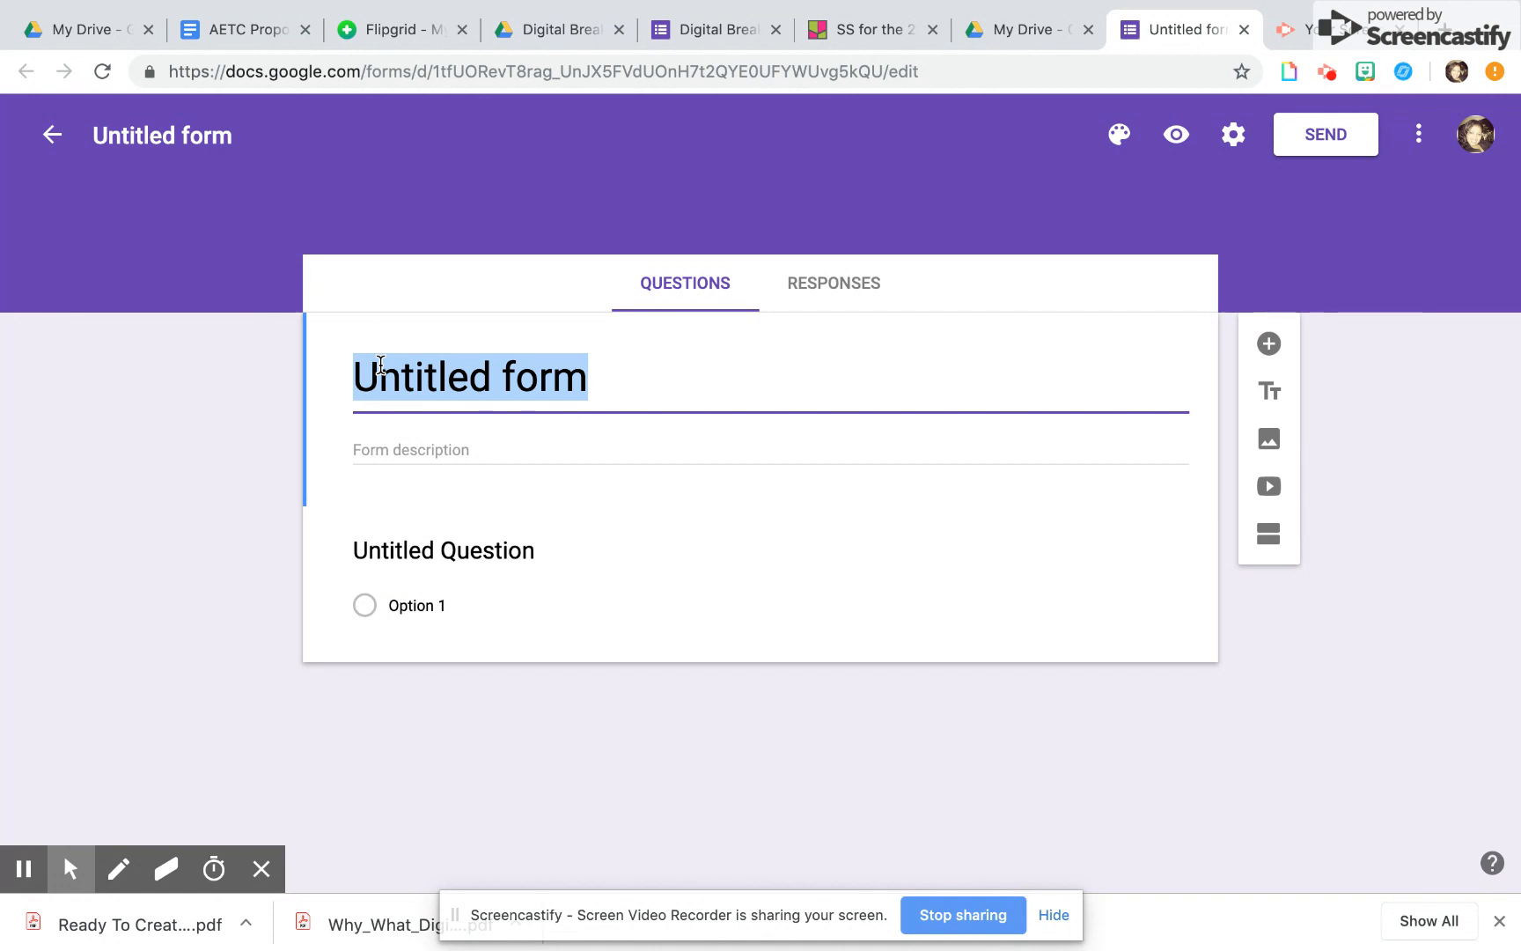
{"action": "type", "text": "Fake"}
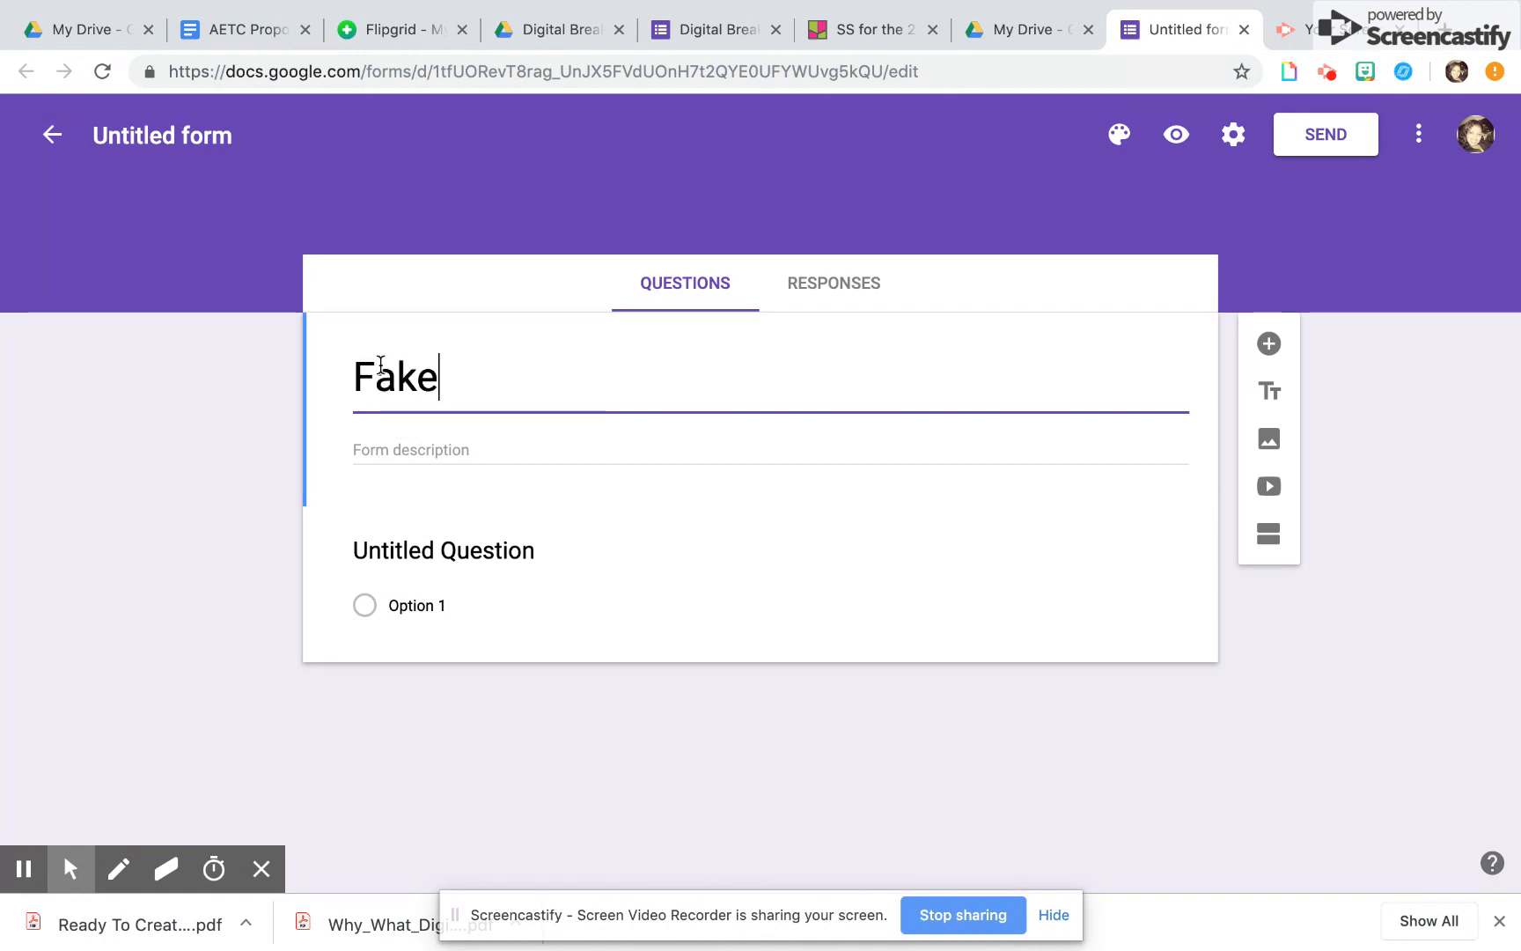
{"action": "type", "text": " Breakout"}
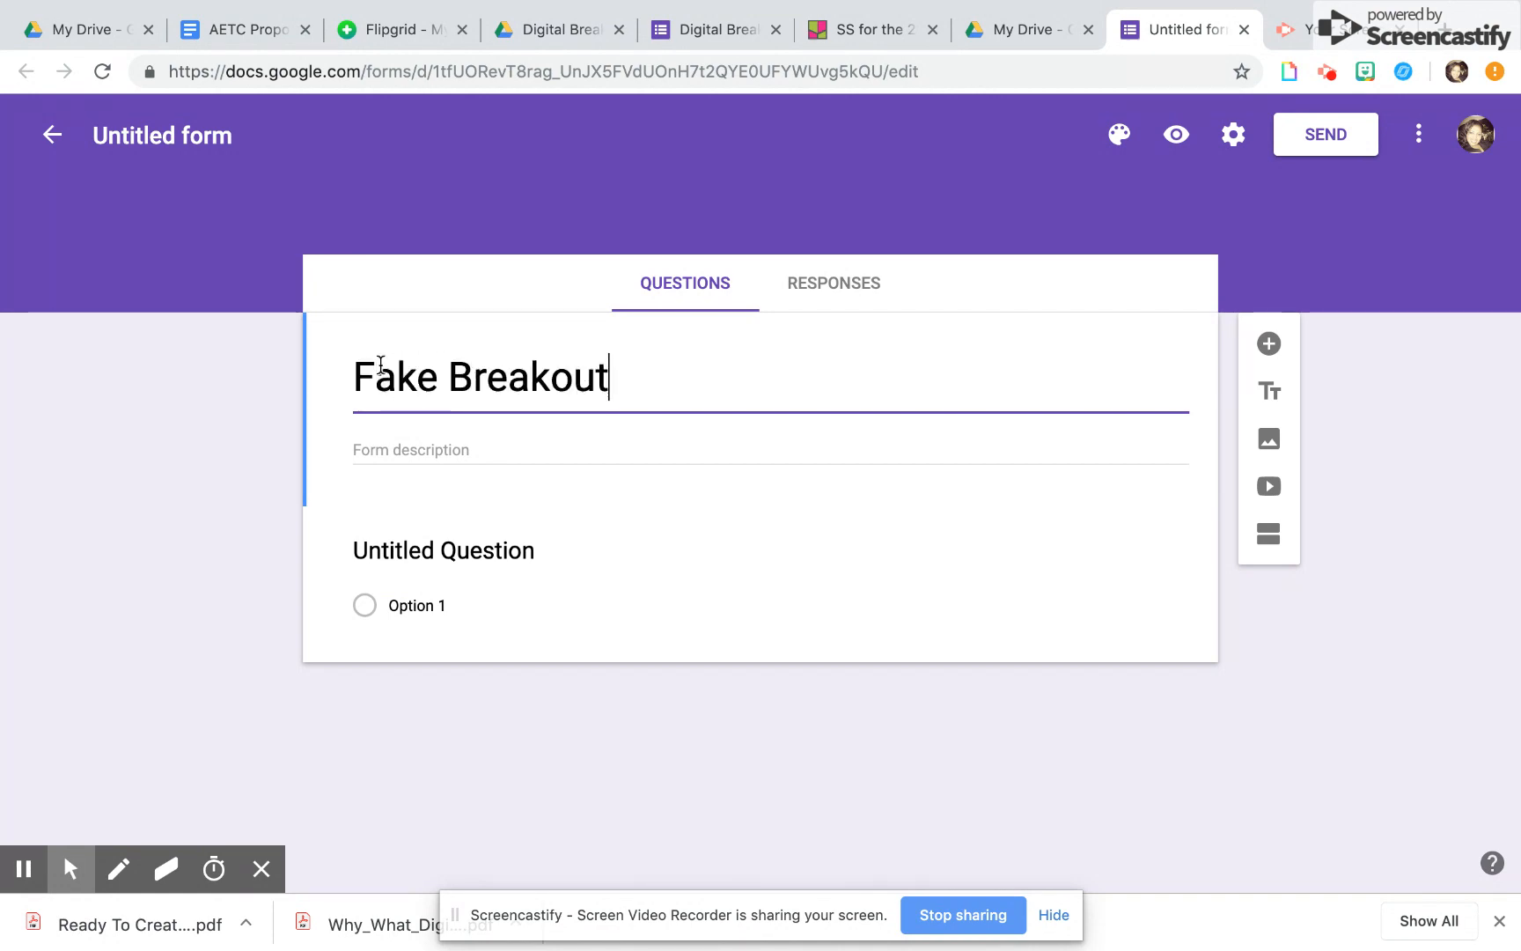
{"action": "left_click", "coordinate": [196, 139]}
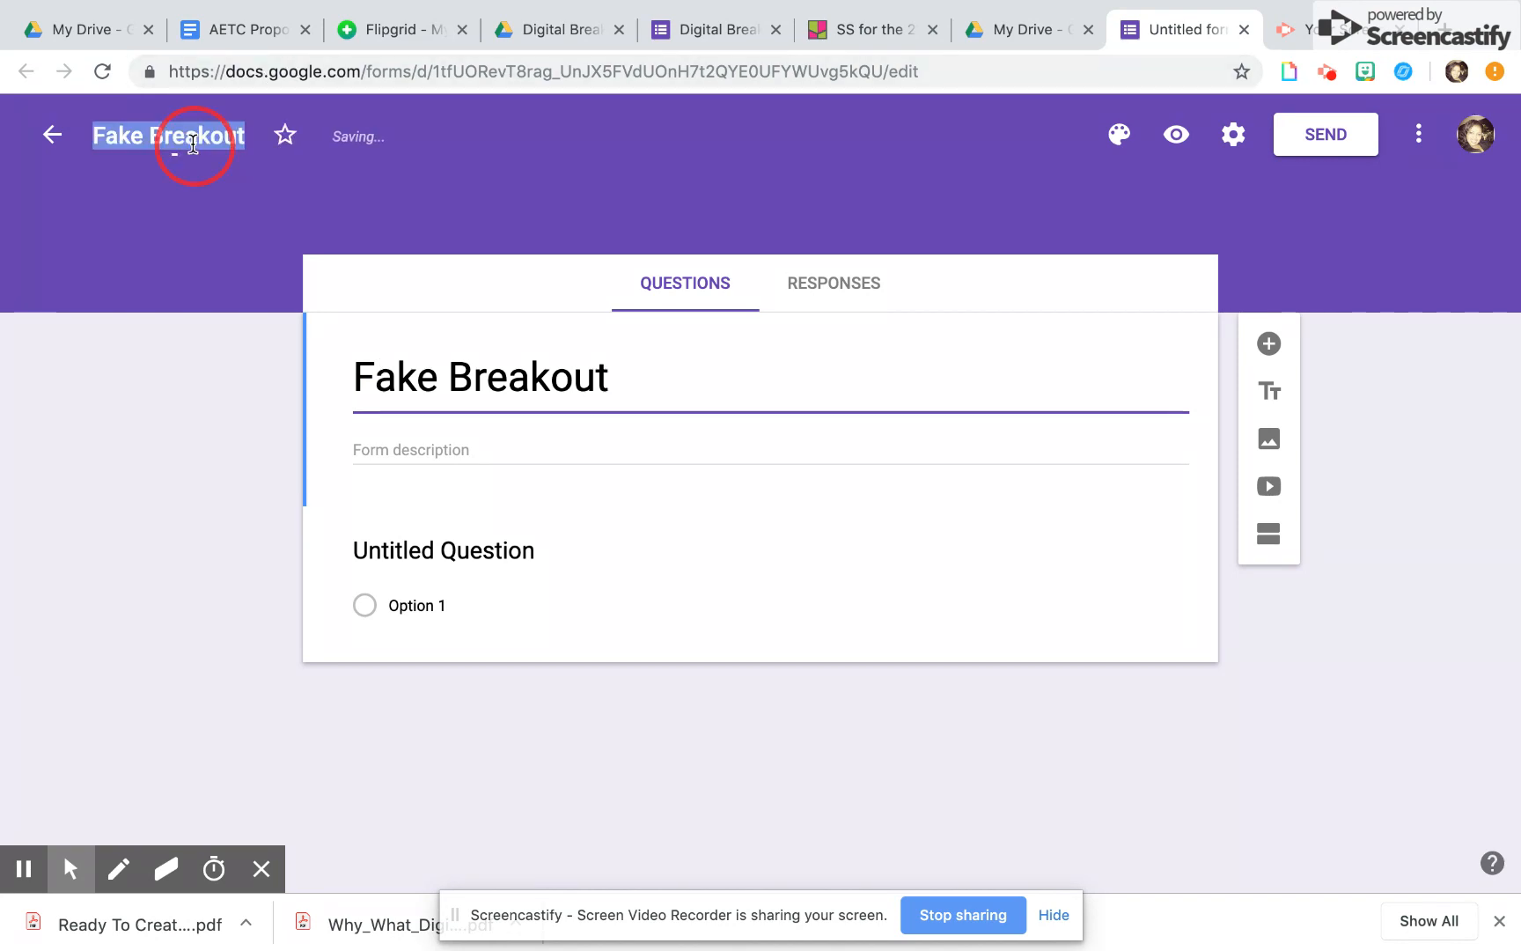
{"action": "left_click", "coordinate": [524, 380]}
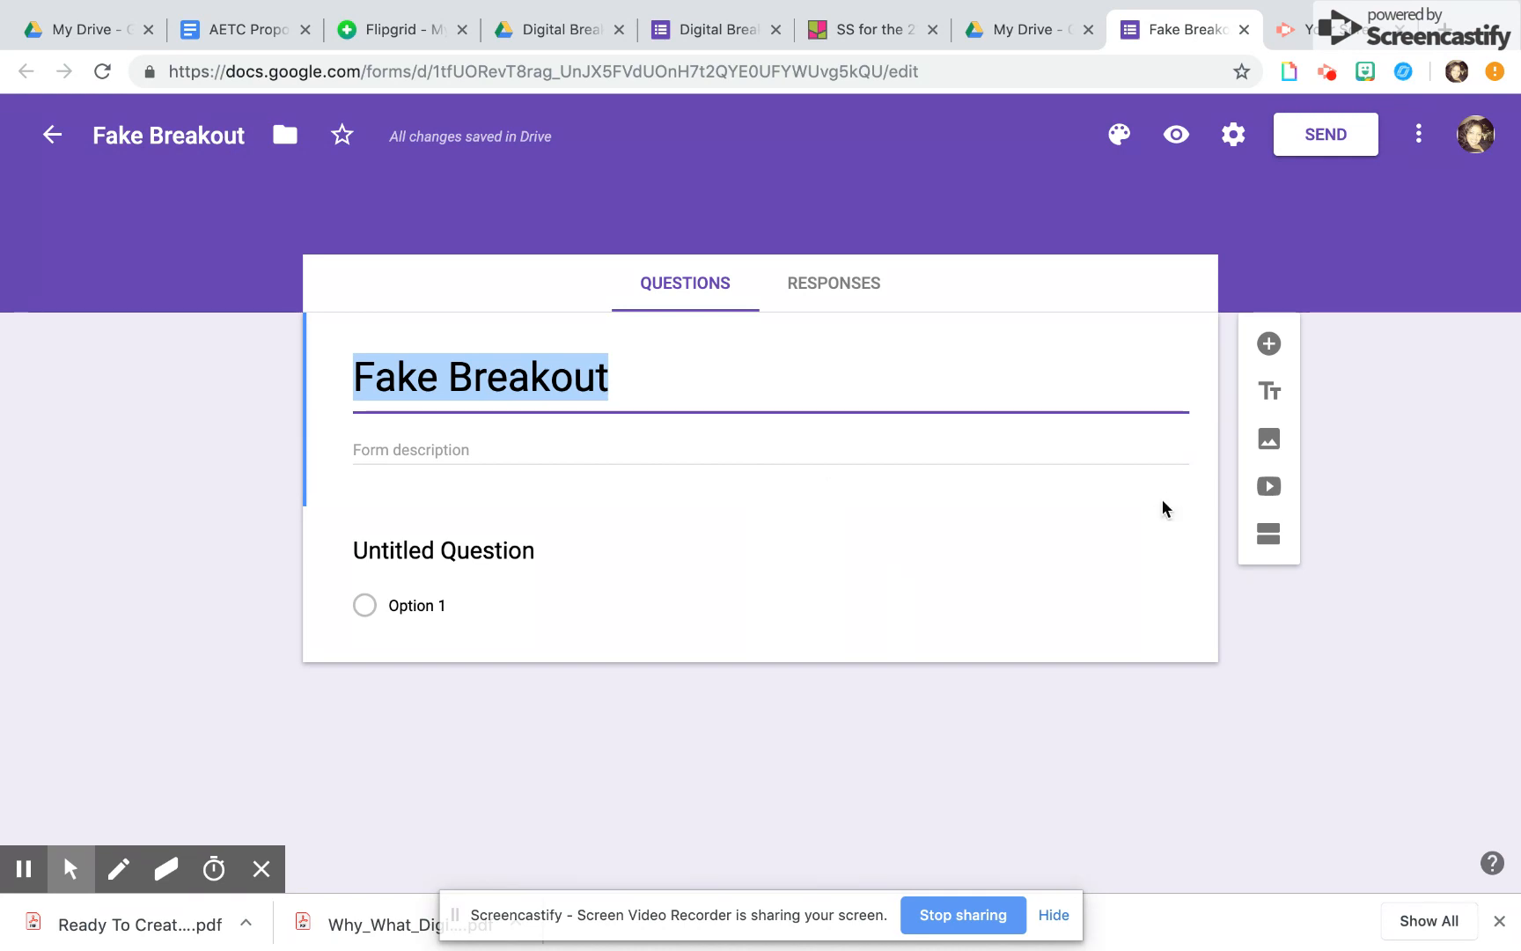
Add two new sections to the form after the untitled question
{"action": "left_click", "coordinate": [1146, 567]}
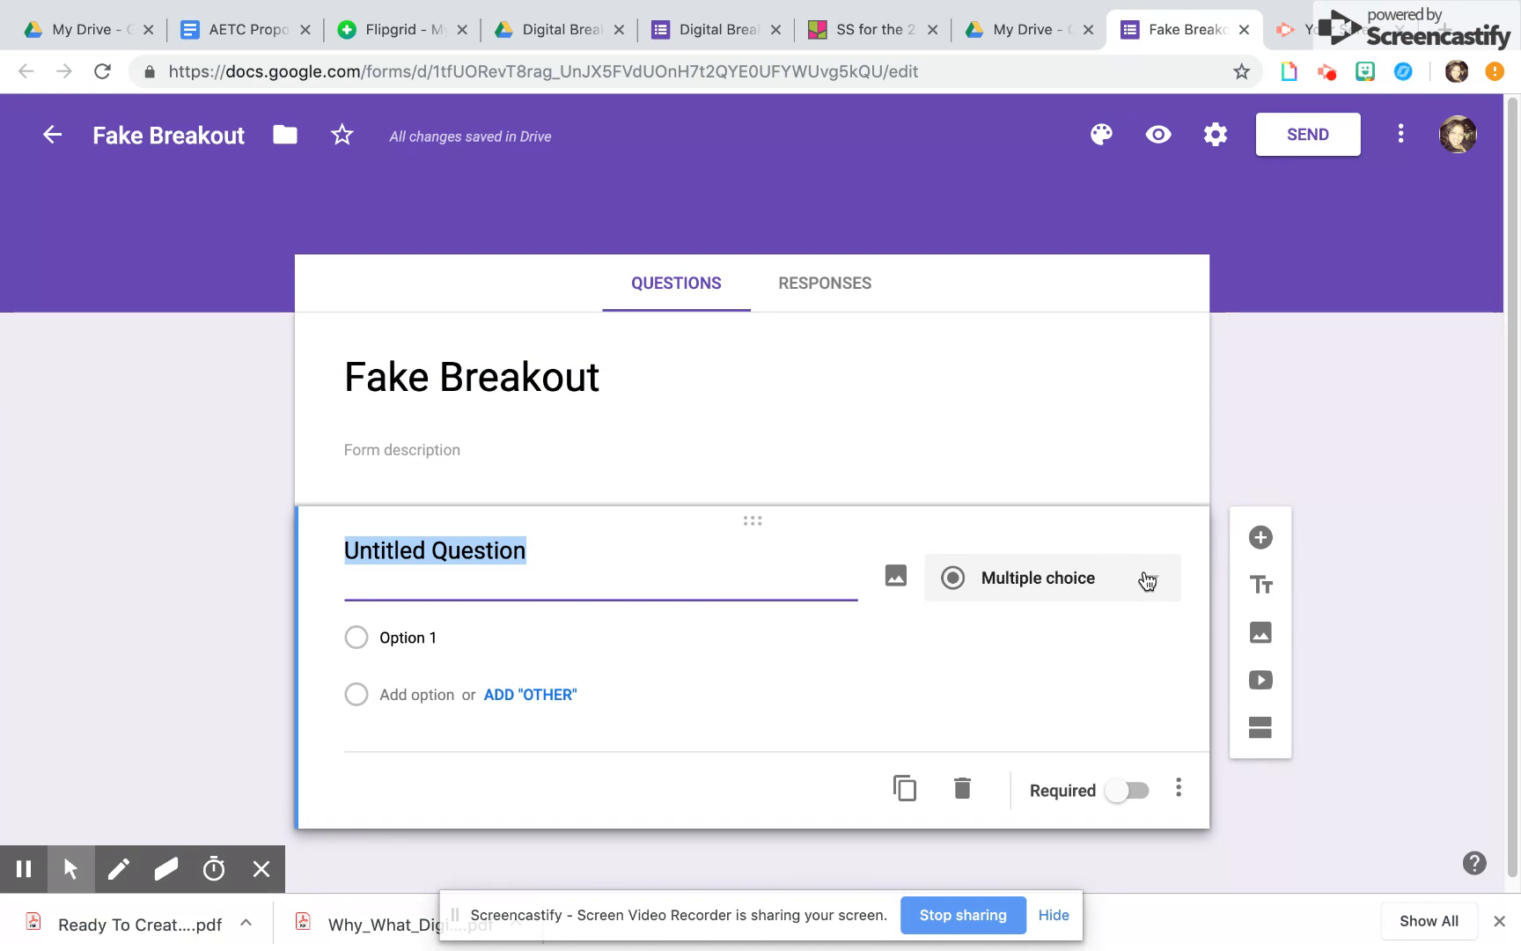
{"action": "left_click", "coordinate": [1260, 739]}
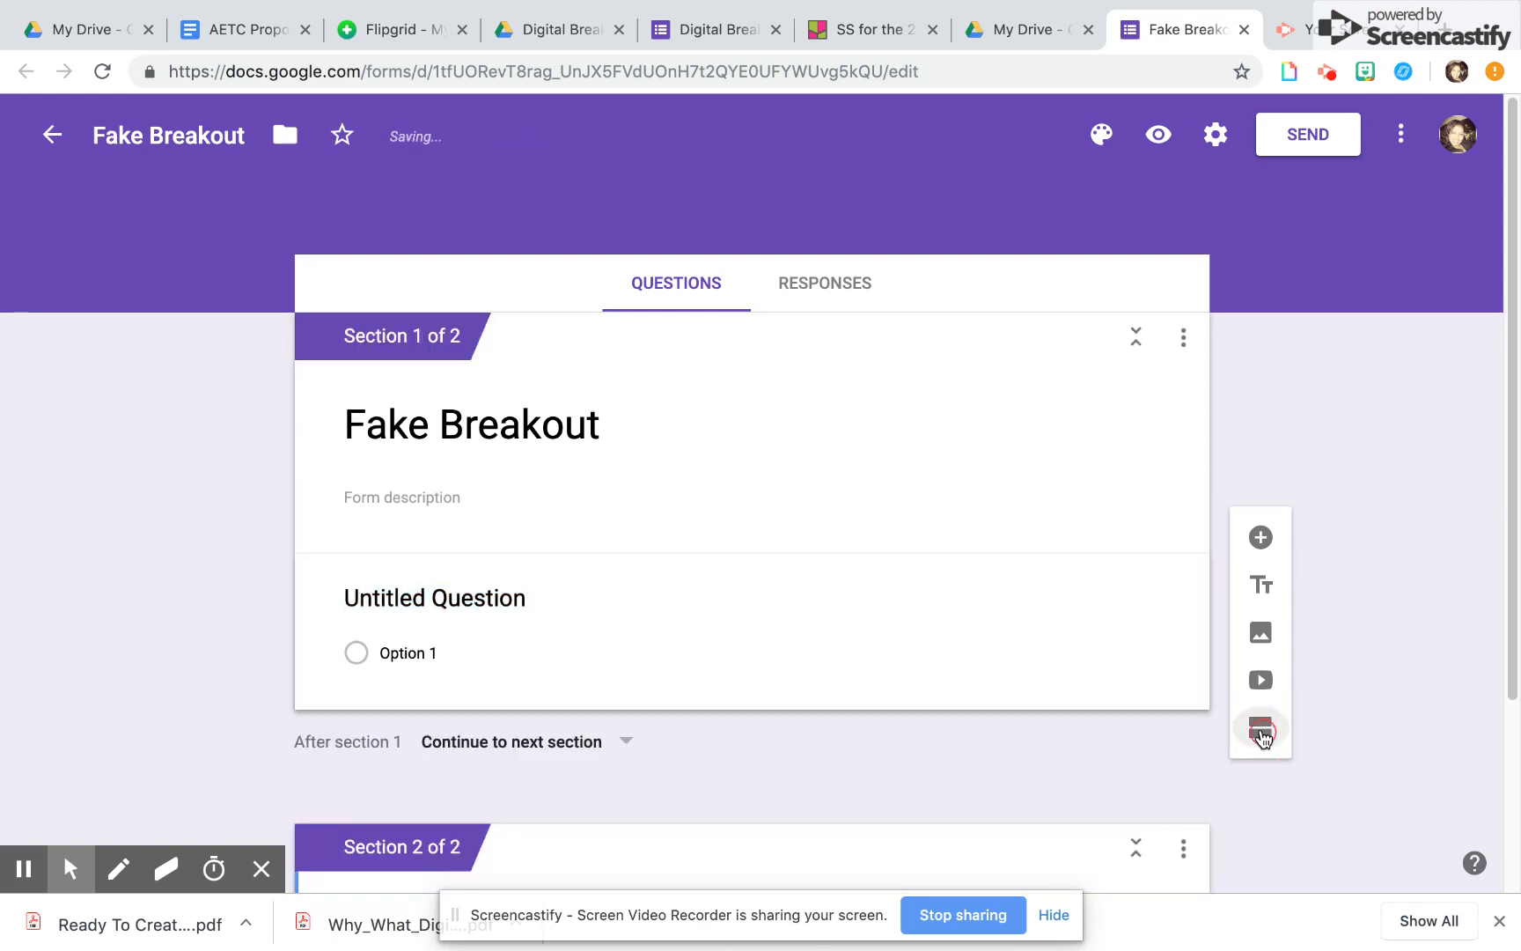
{"action": "left_click", "coordinate": [1261, 735]}
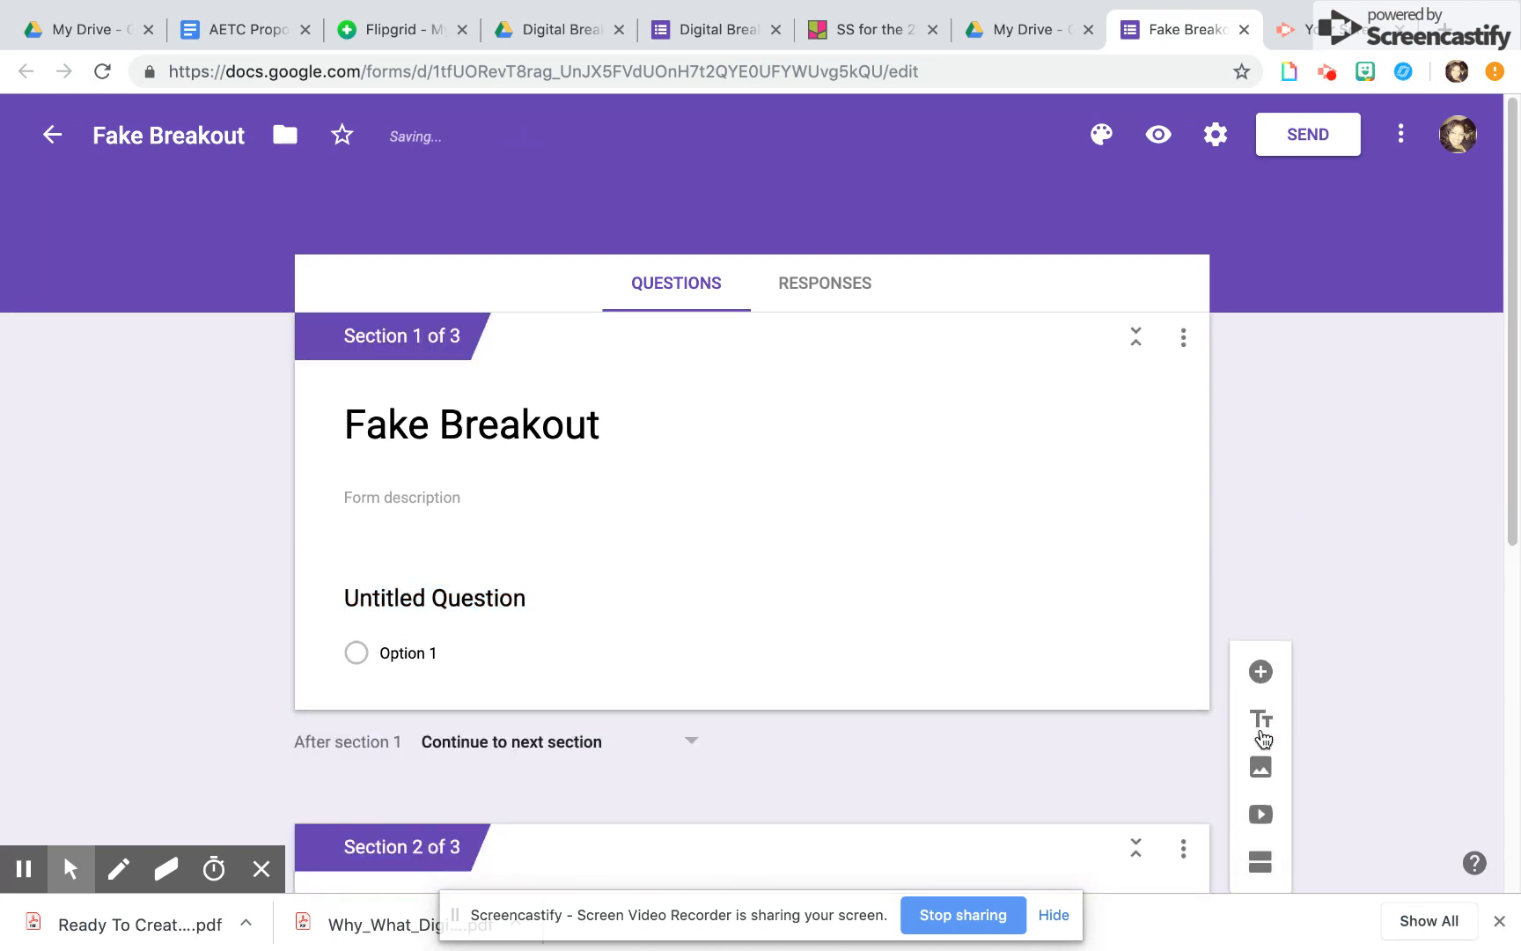
Enter "What Color is the Sky?" as the text of the multiple-choice question in section 1
{"action": "left_click", "coordinate": [493, 602]}
{"action": "type", "text": "W"}
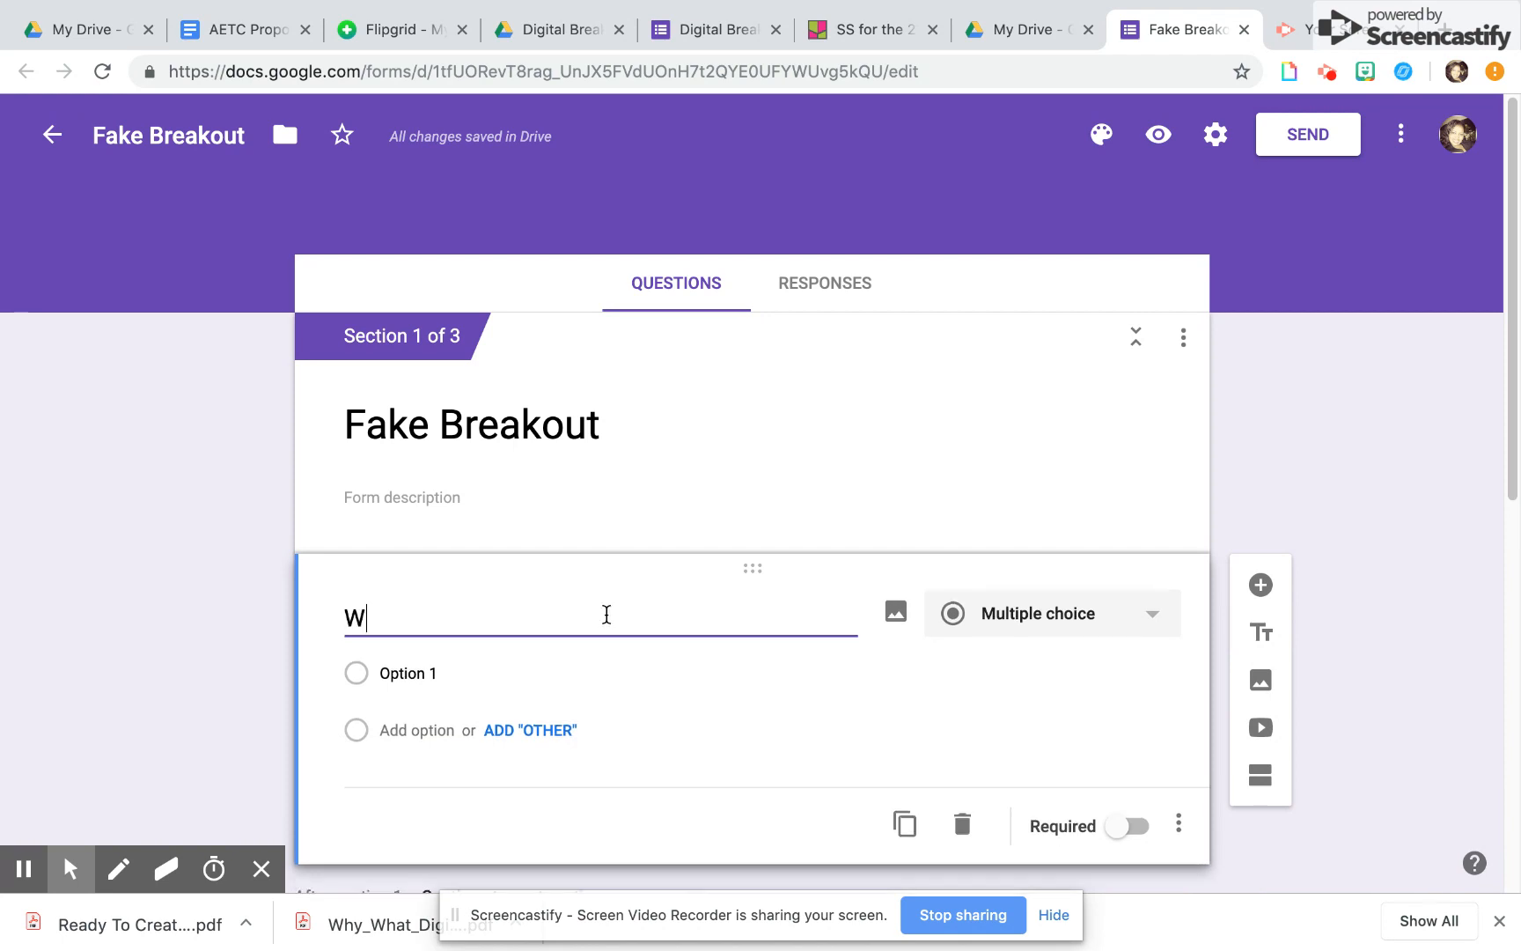
{"action": "type", "text": "hat Color is the Sky?"}
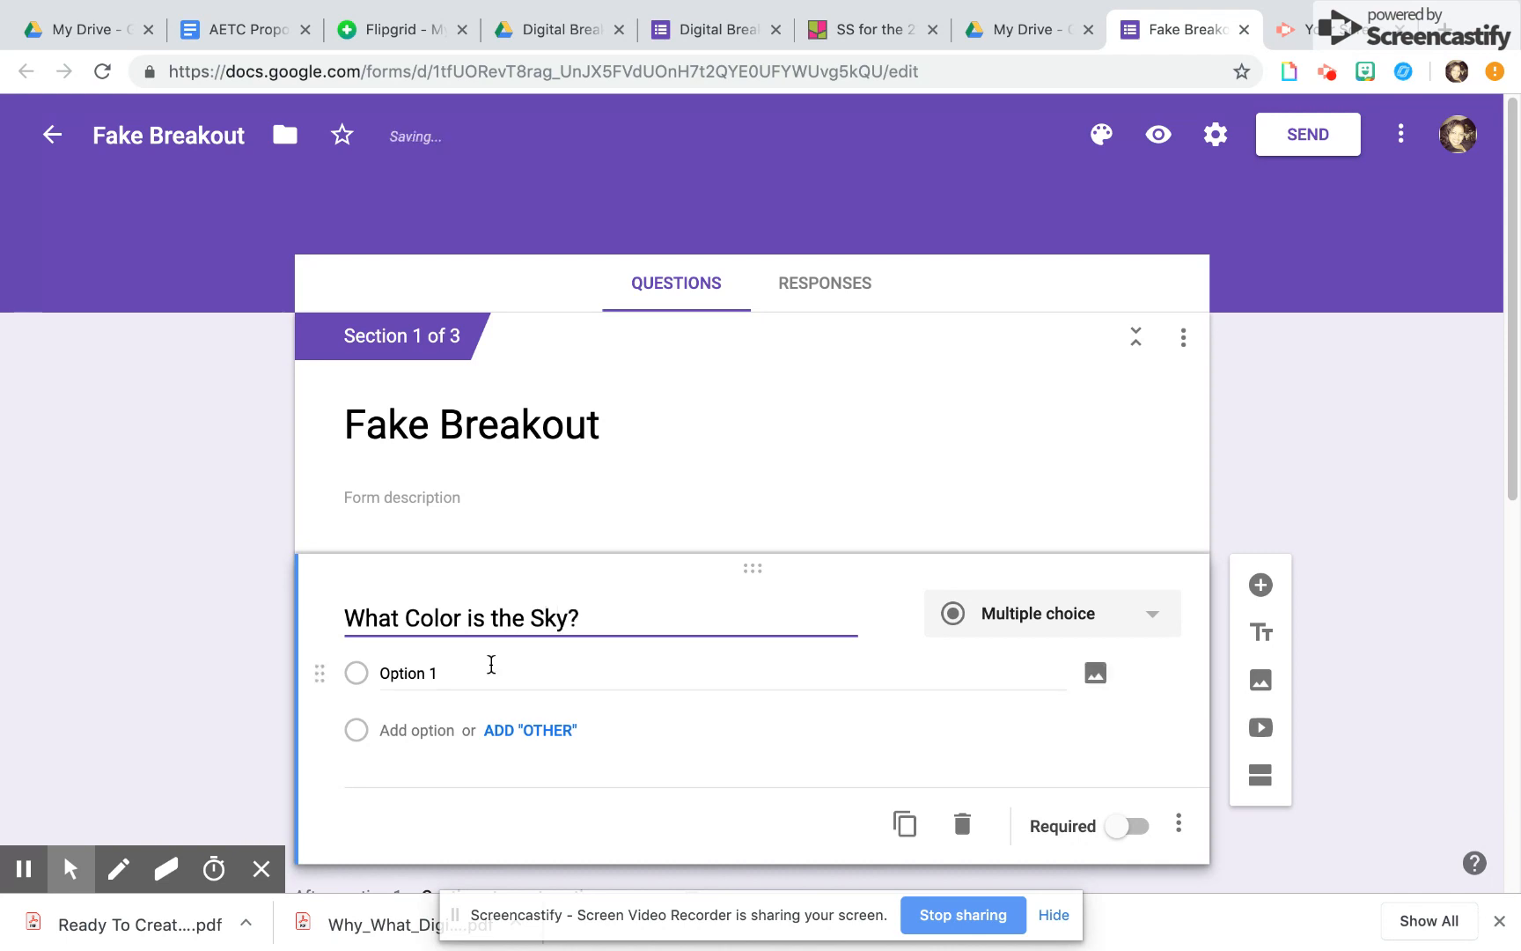
Give the sky color question the three answer options Blue, Yellow and Pink
{"action": "left_click", "coordinate": [438, 675]}
{"action": "type", "text": "Blue"}
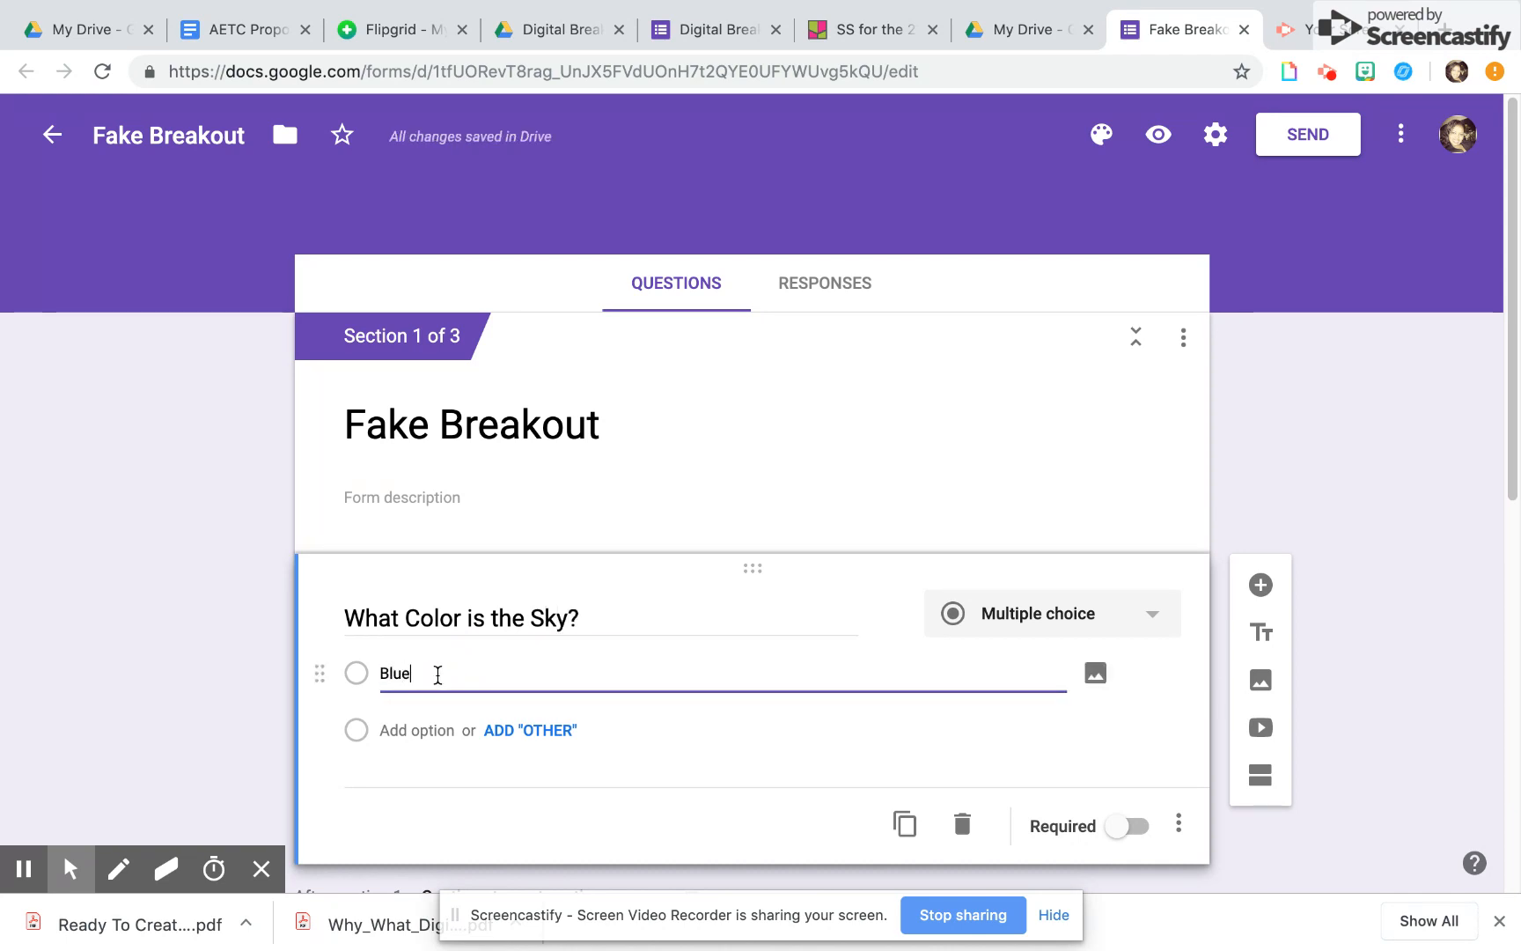
{"action": "left_click", "coordinate": [417, 731]}
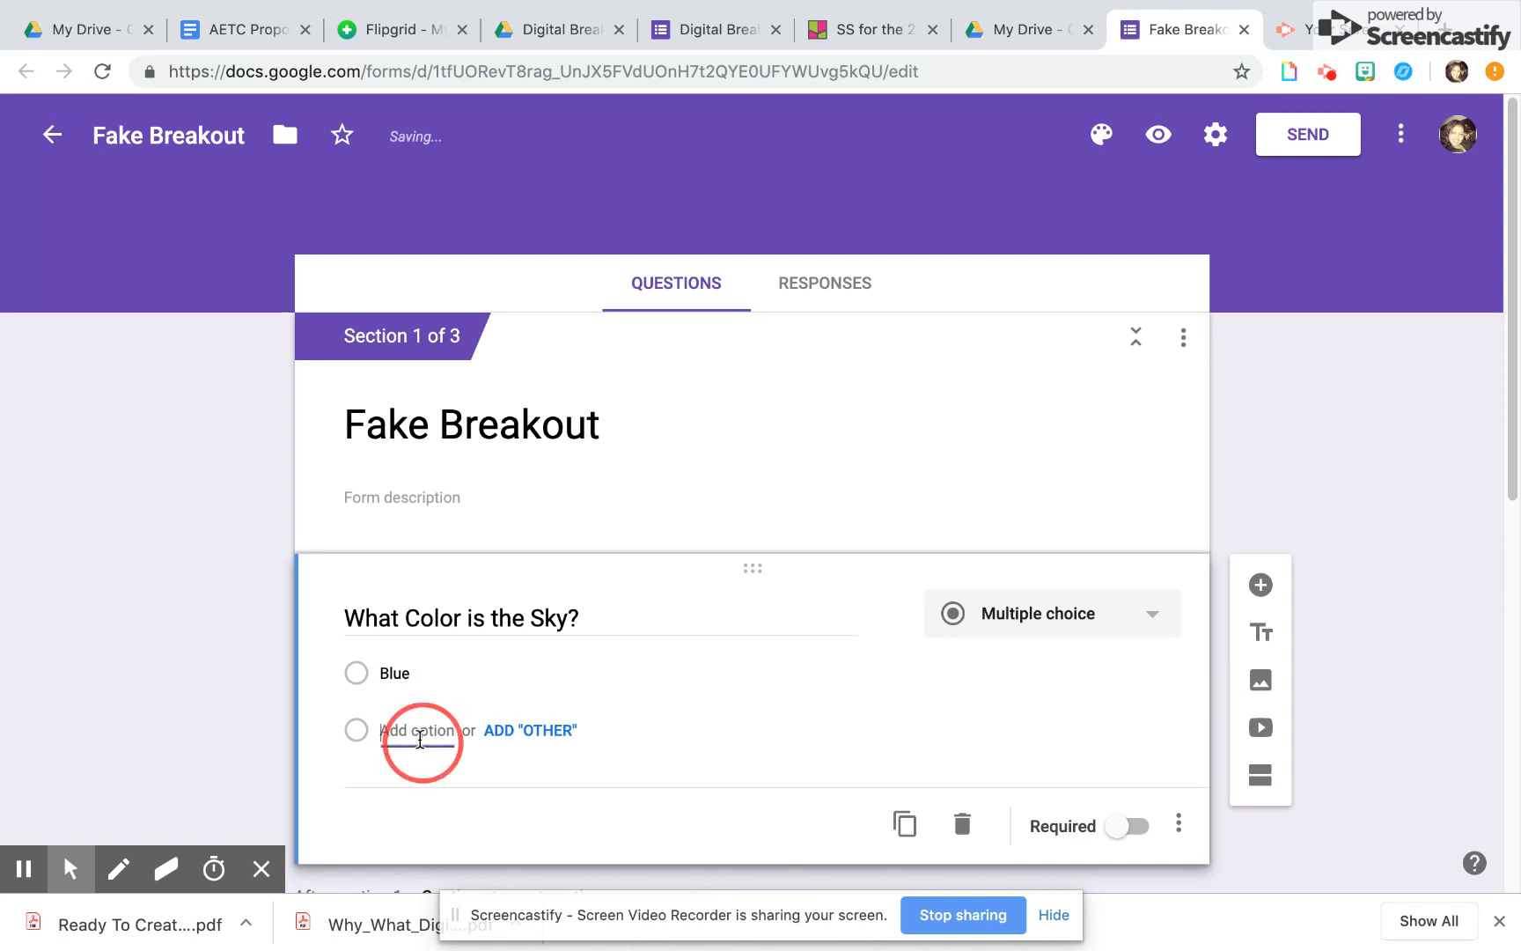
{"action": "type", "text": "Yellow"}
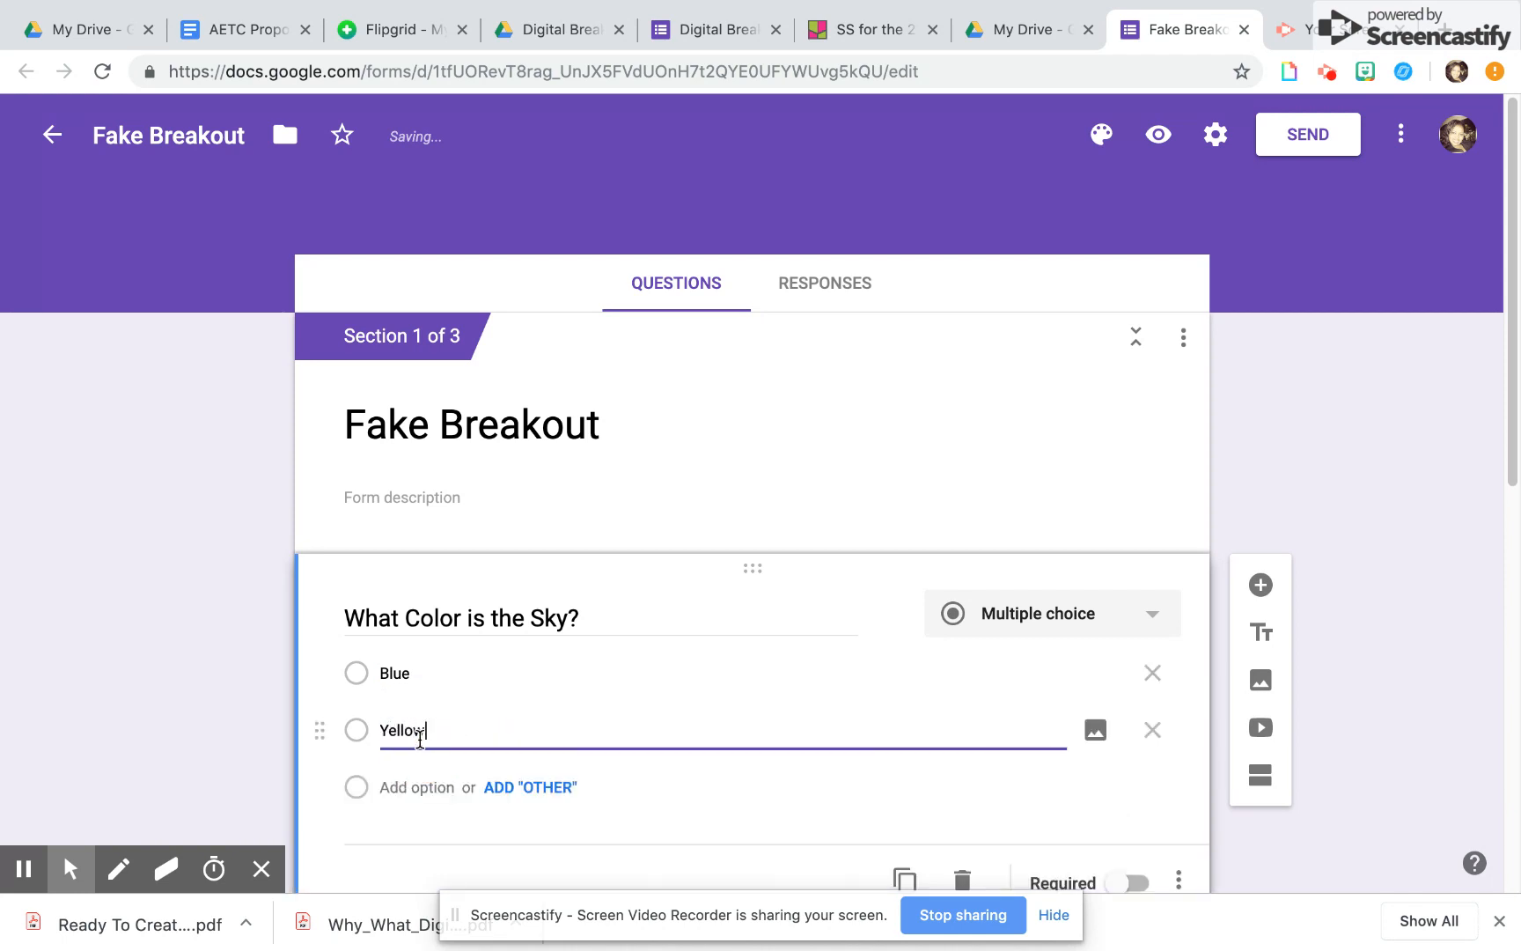
{"action": "left_click", "coordinate": [387, 786]}
{"action": "type", "text": "Pink"}
Make the sky color question required and enable going to a section based on the answer
{"action": "scroll", "coordinate": [617, 669], "scroll_direction": "down", "scroll_amount": 3}
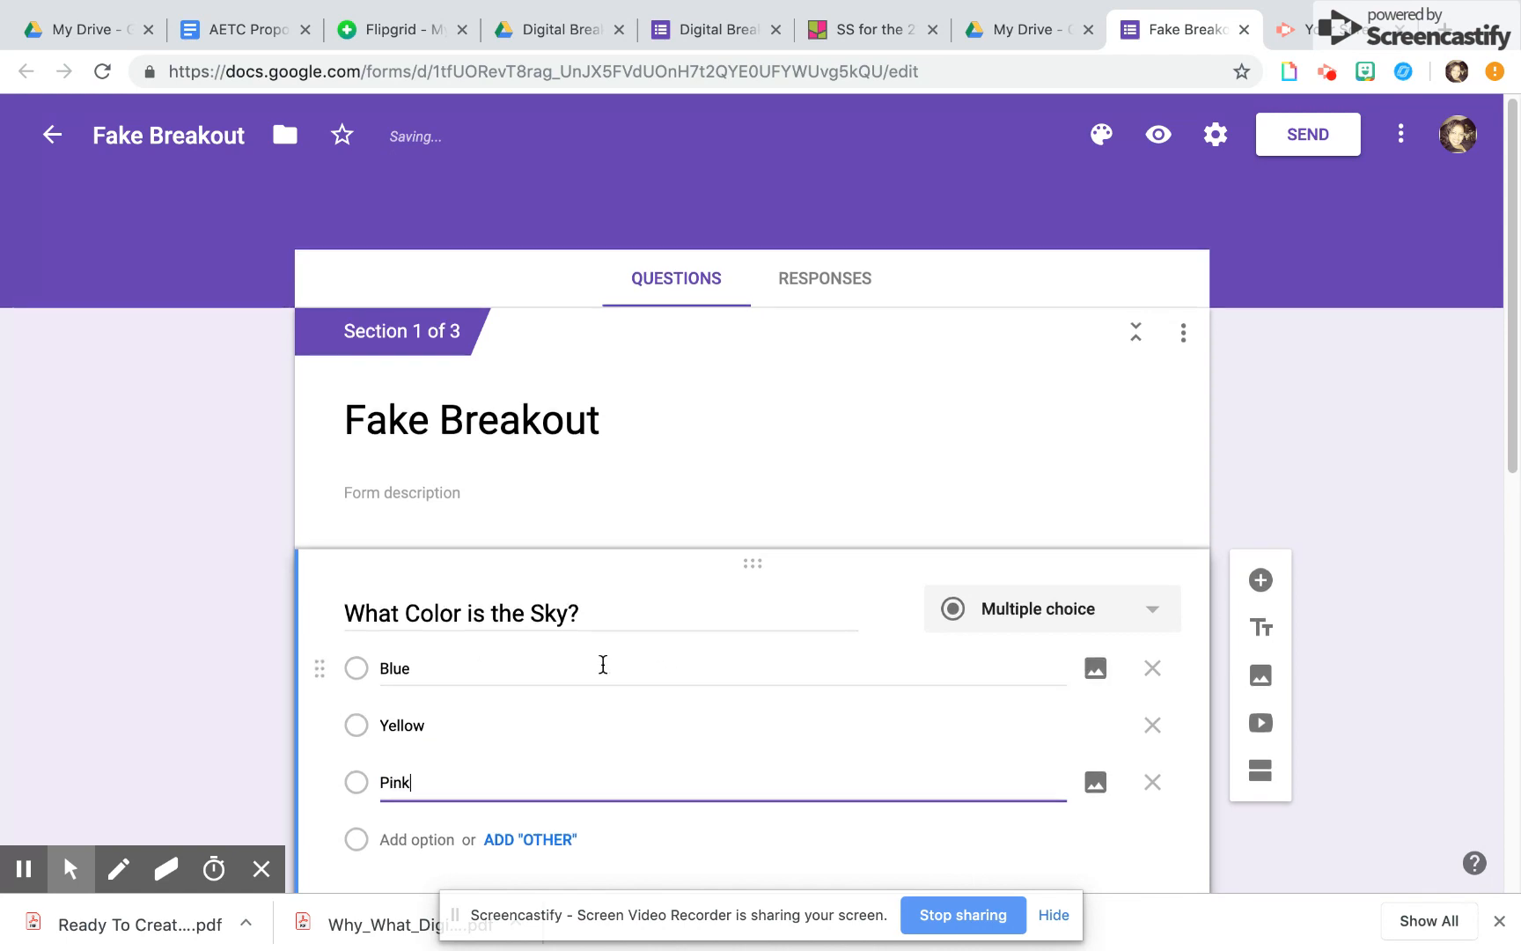
{"action": "left_click", "coordinate": [1120, 648]}
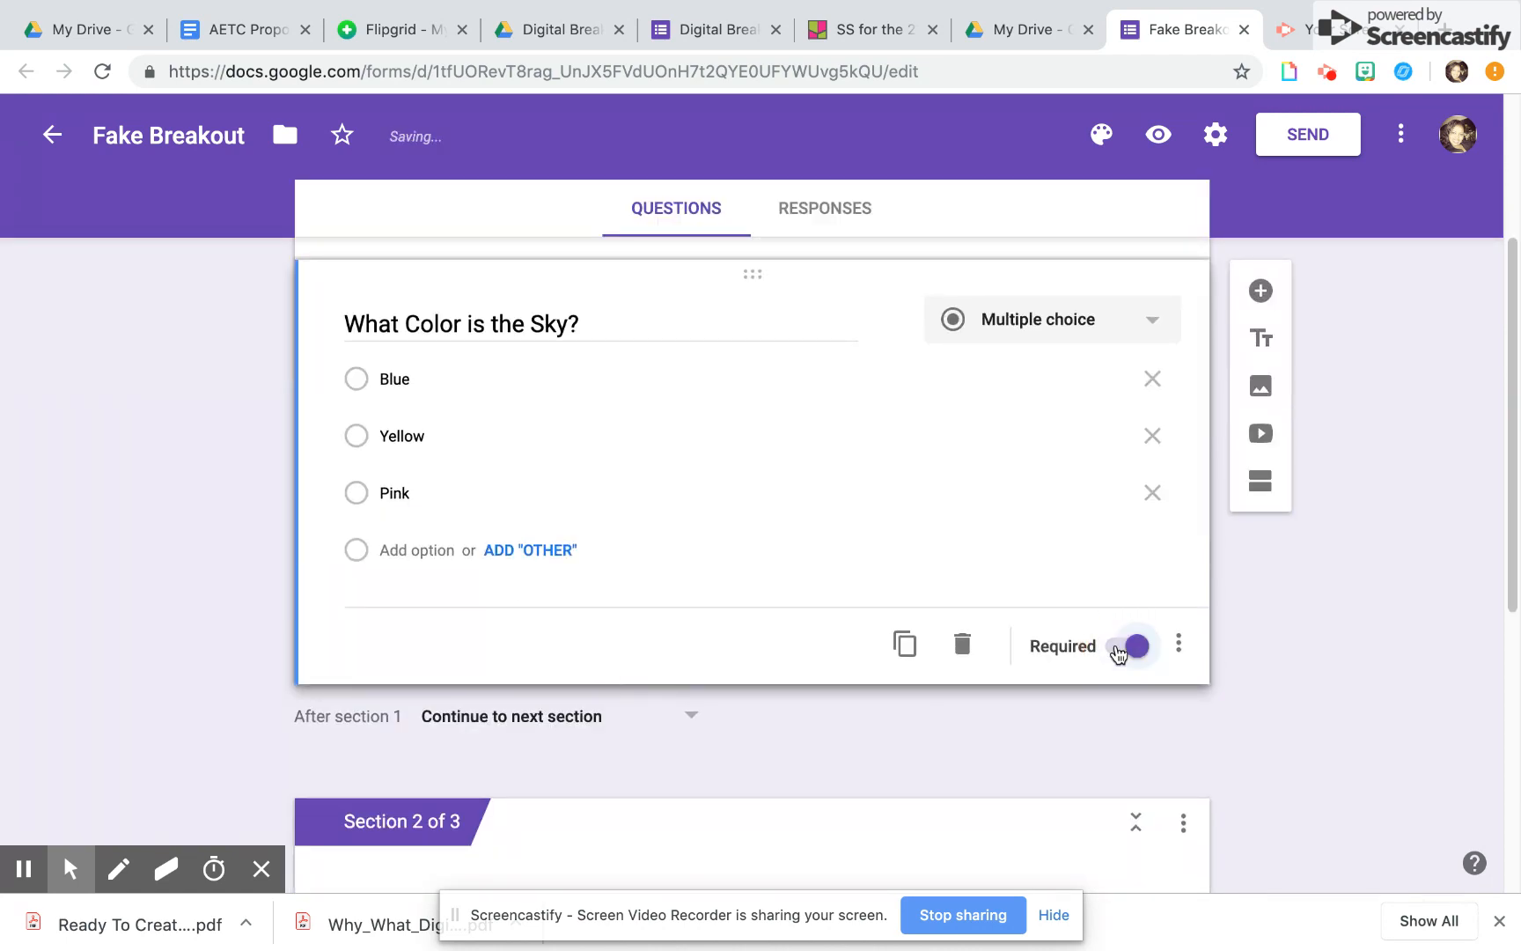
{"action": "left_click", "coordinate": [1180, 649]}
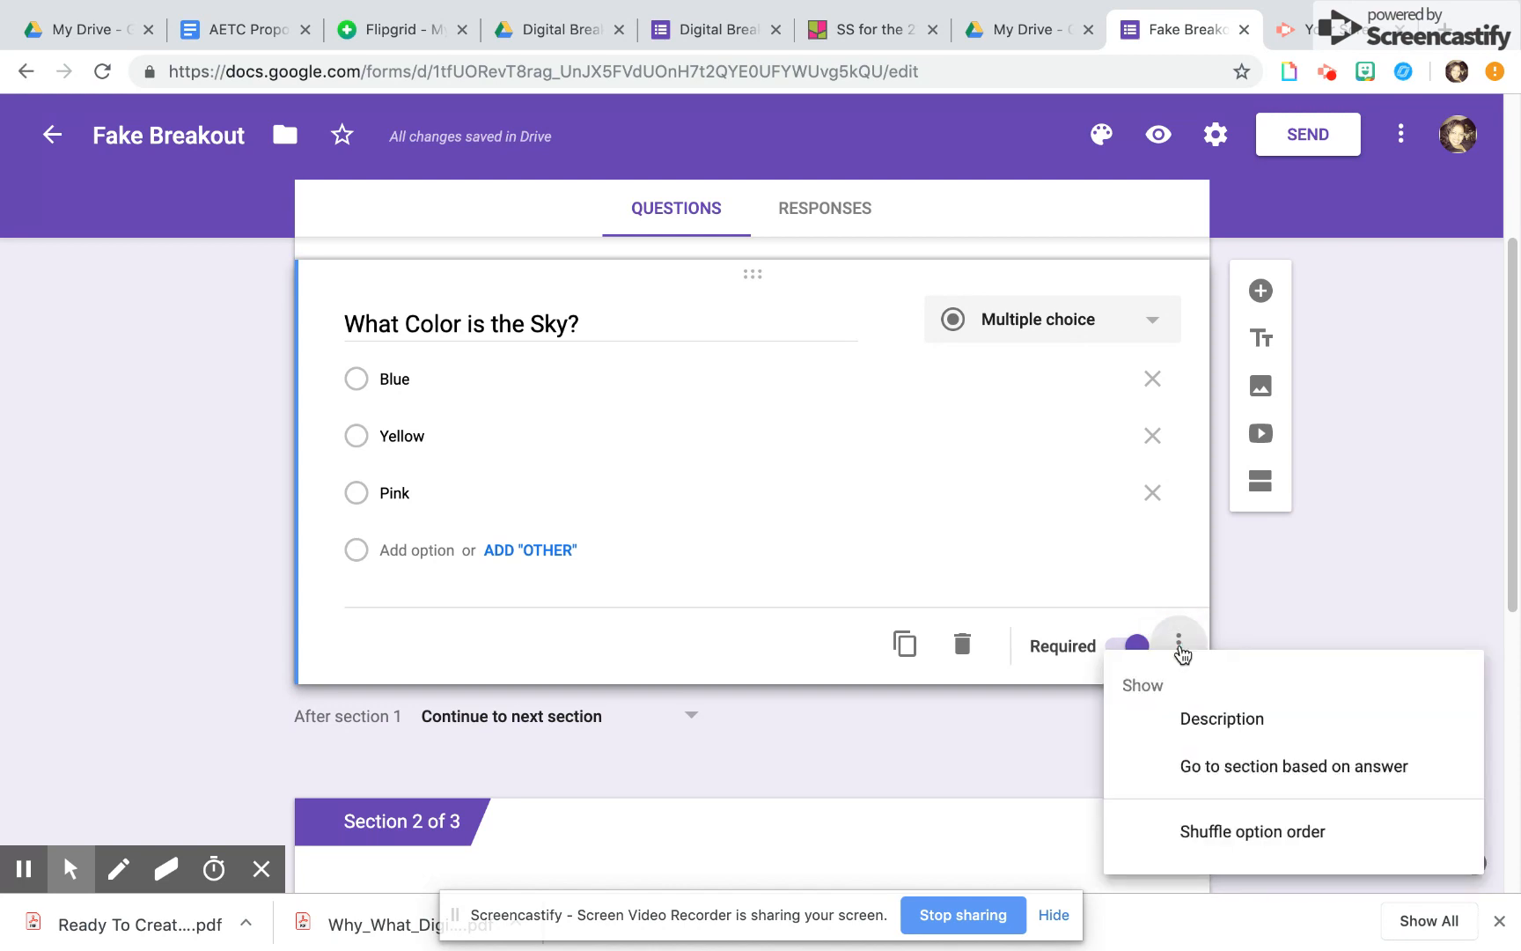
{"action": "left_click", "coordinate": [1224, 769]}
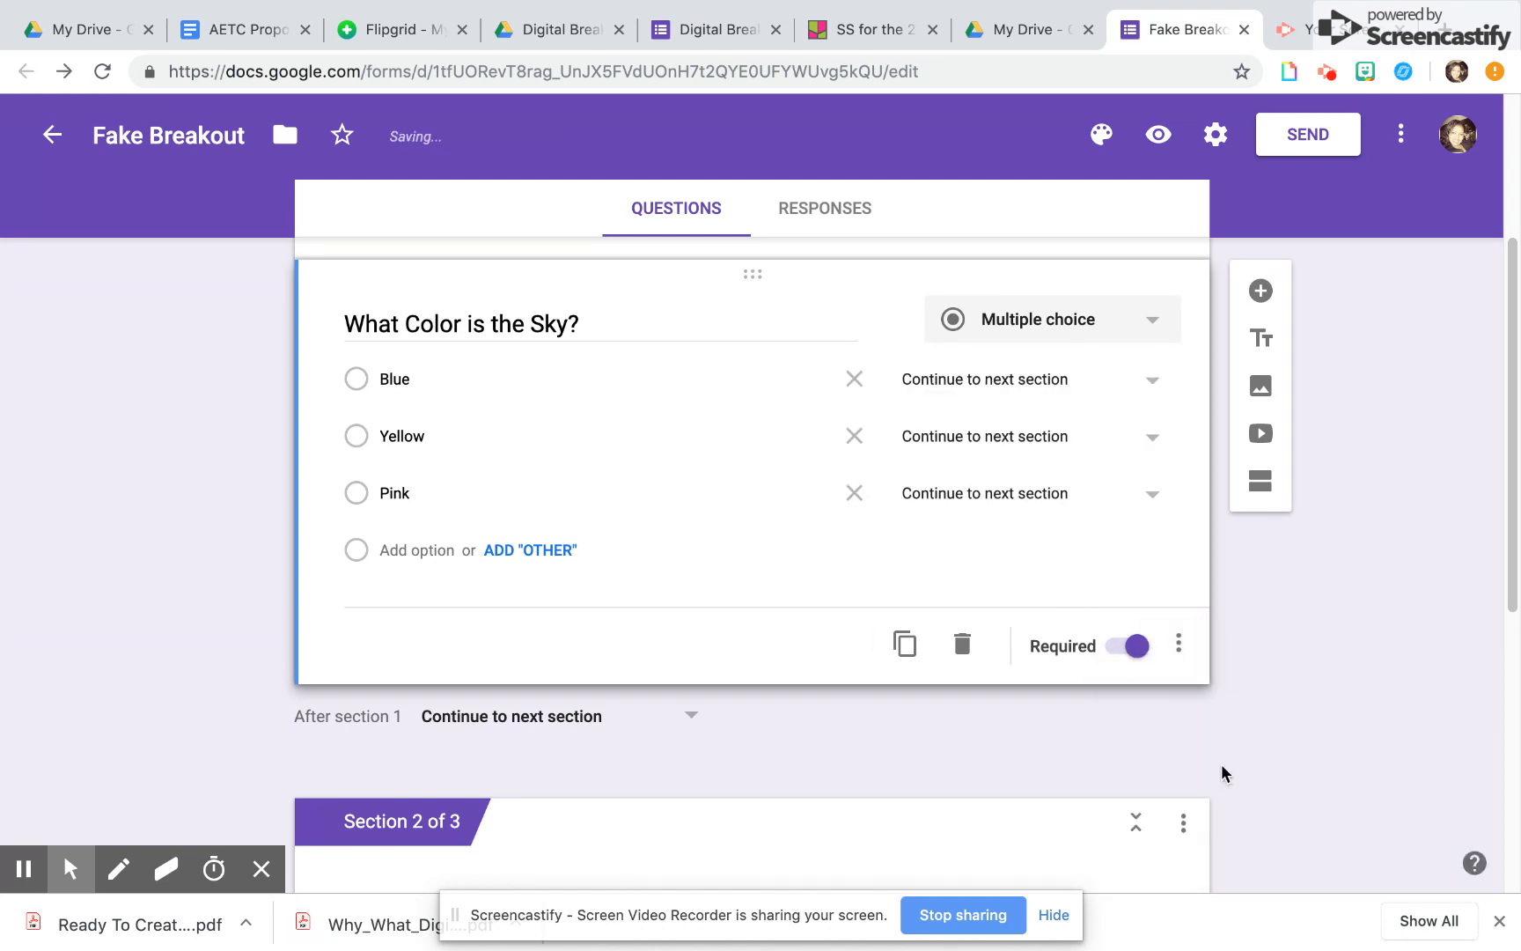
Route the answer Blue to section 3, and both Yellow and Pink to section 2
{"action": "left_click", "coordinate": [1153, 389]}
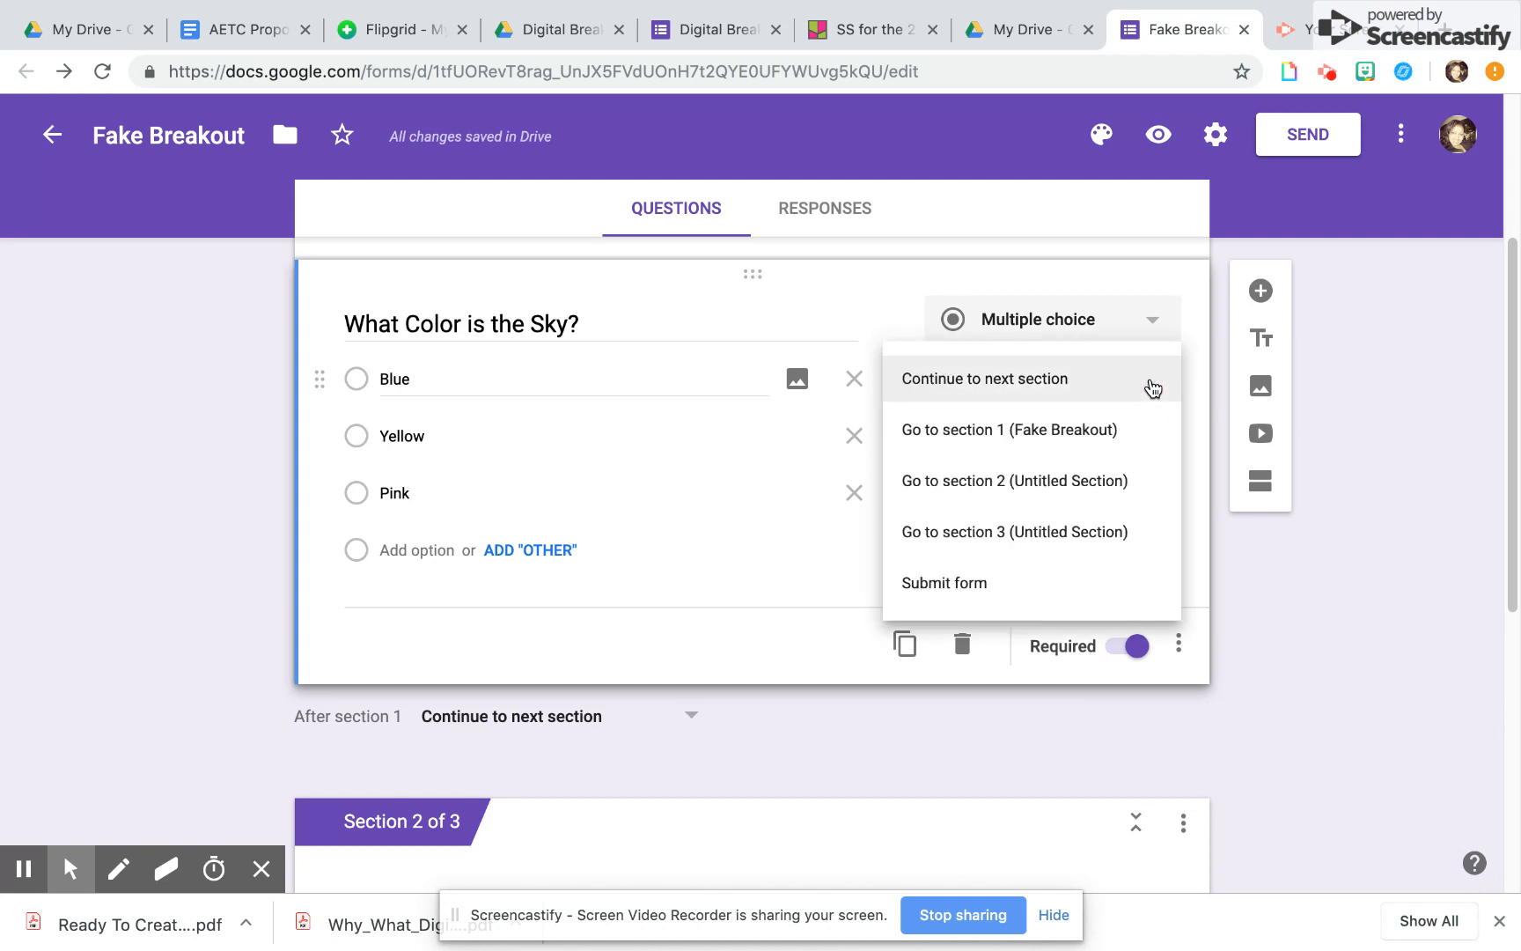
{"action": "left_click", "coordinate": [1063, 533]}
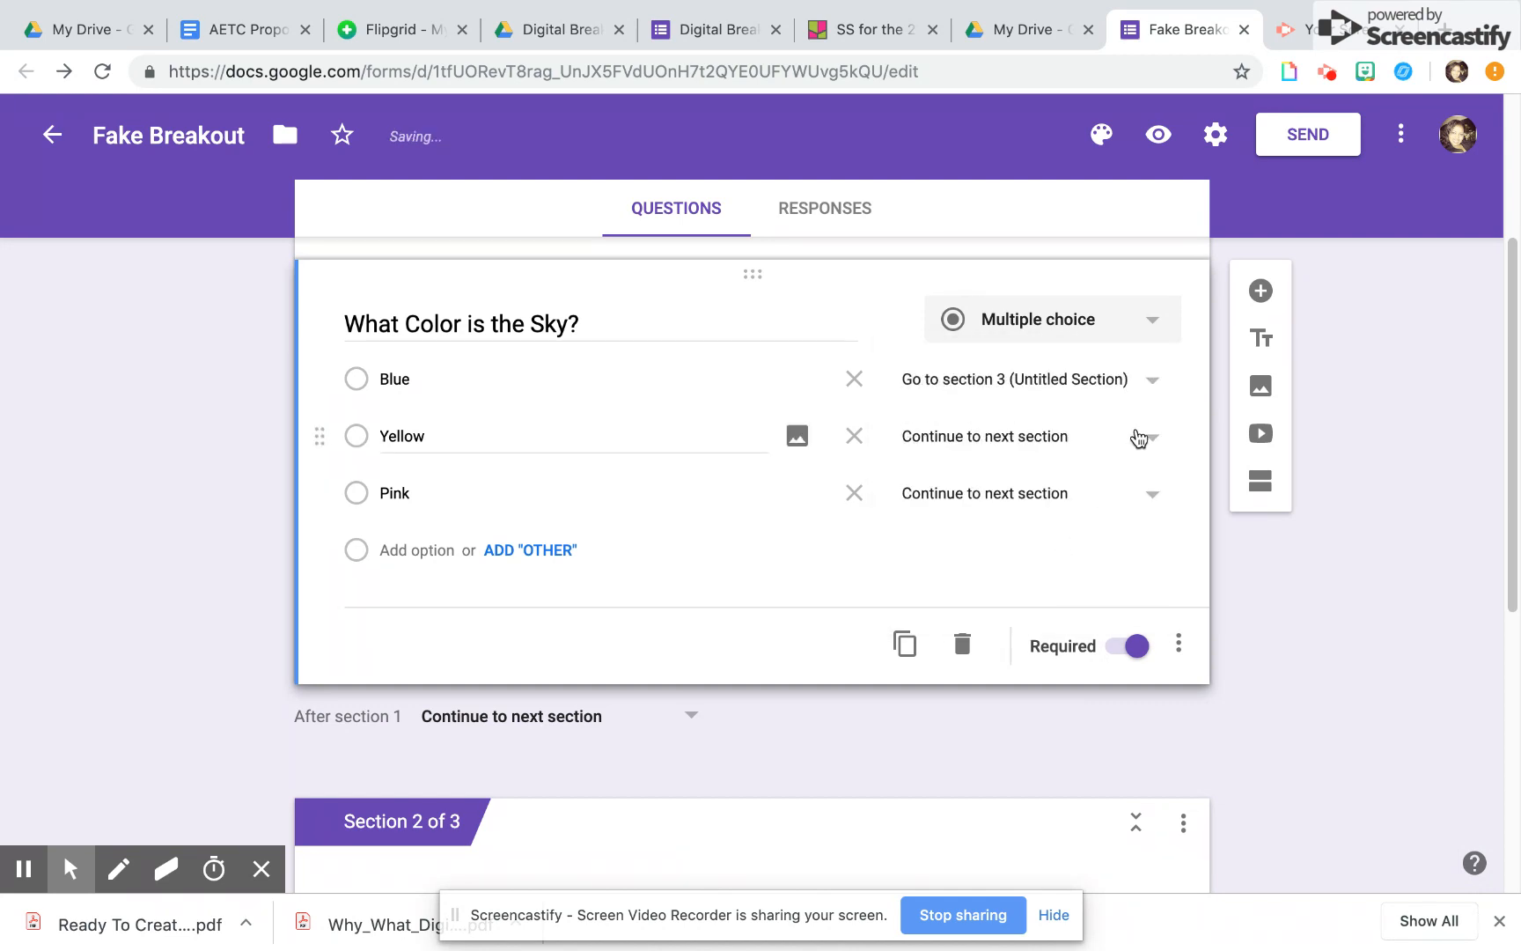
{"action": "left_click", "coordinate": [1144, 440]}
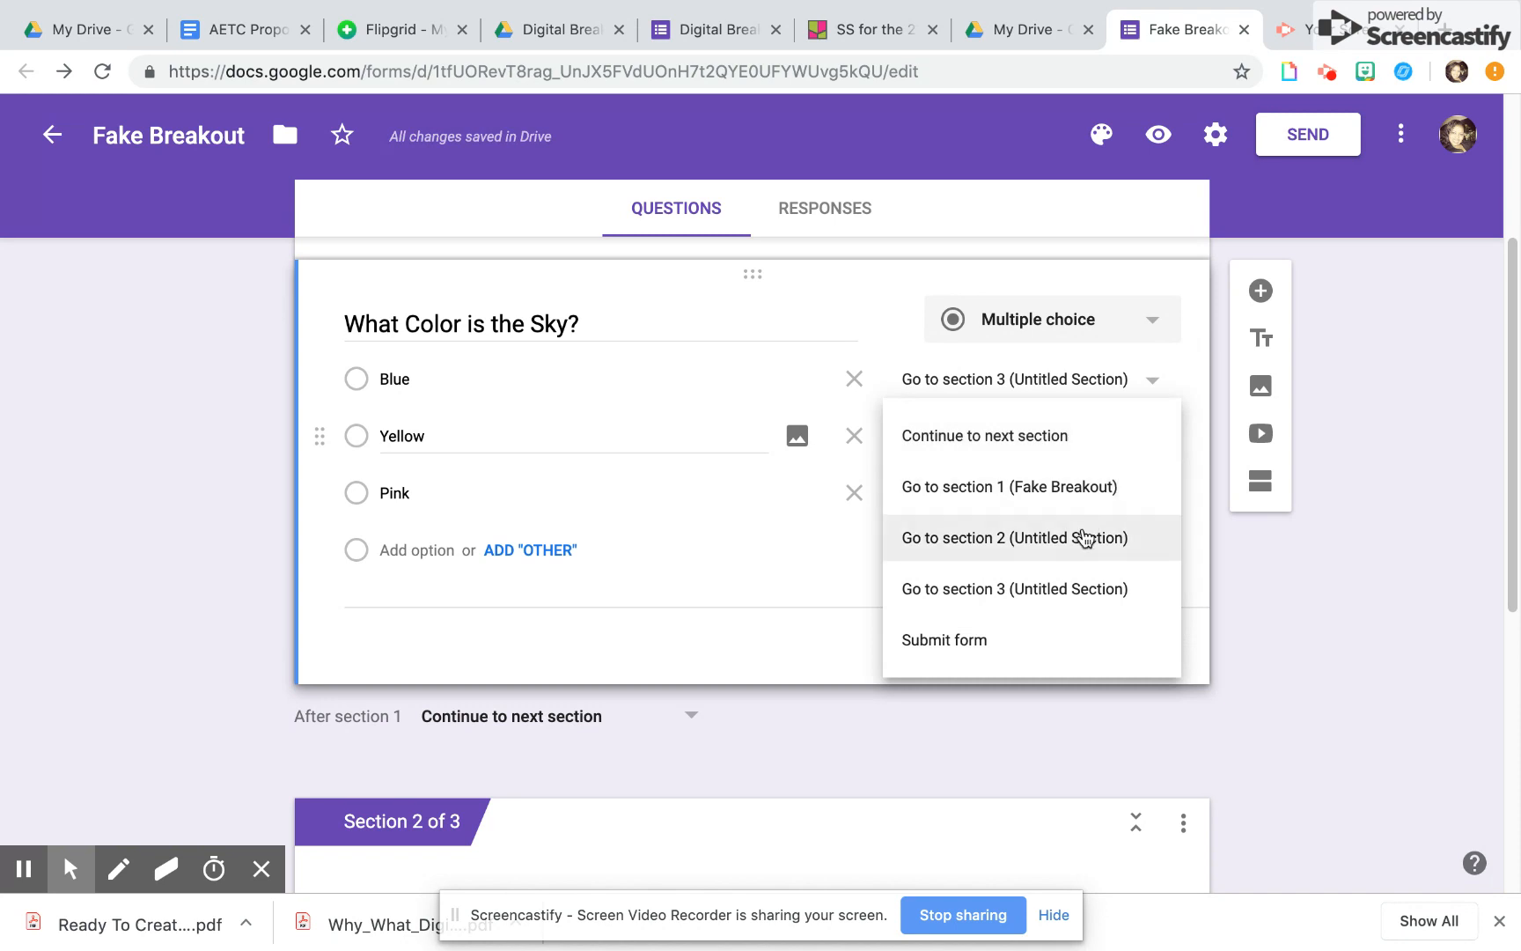
{"action": "left_click", "coordinate": [1081, 535]}
{"action": "left_click", "coordinate": [1153, 495]}
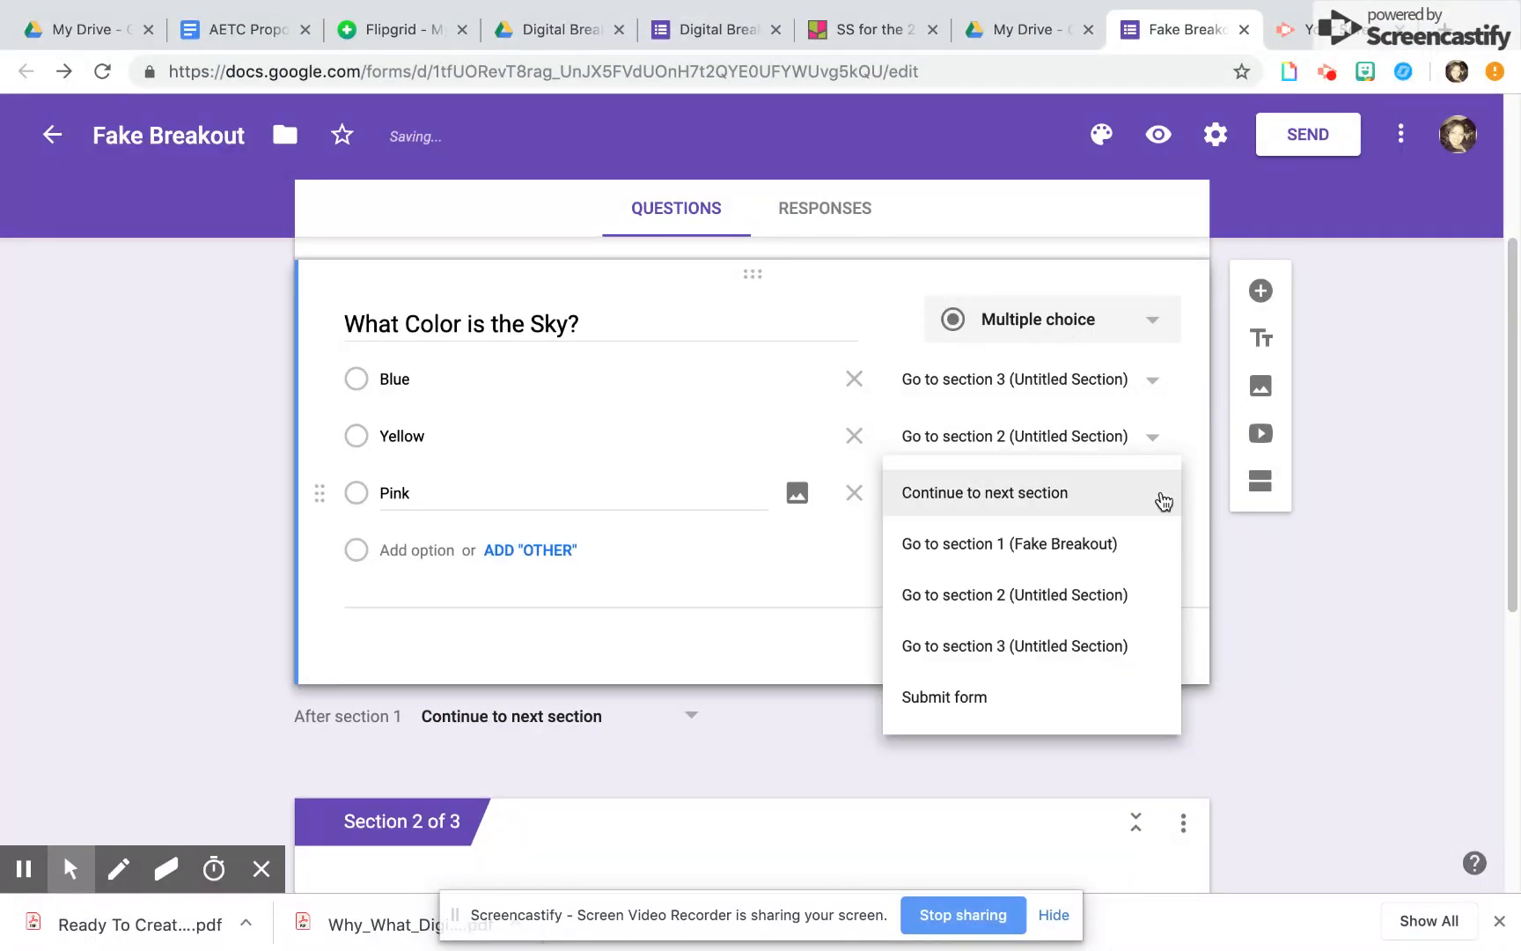
{"action": "left_click", "coordinate": [1064, 592]}
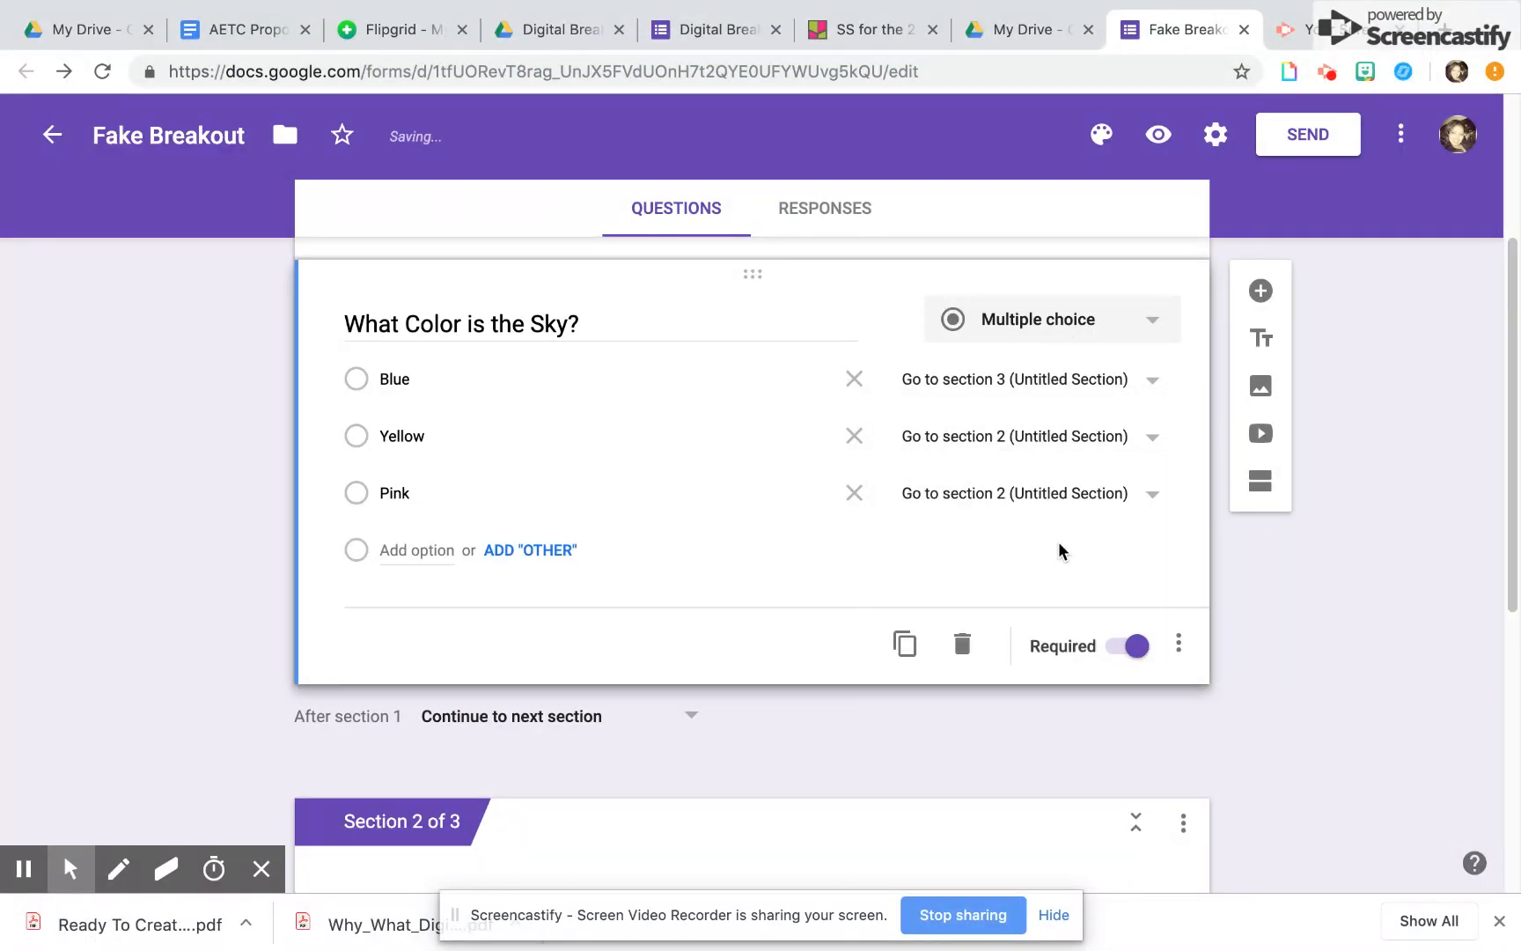
Rename the untitled section 2 as "Review Sky Colors"
{"action": "scroll", "coordinate": [1062, 543], "scroll_direction": "down", "scroll_amount": 2}
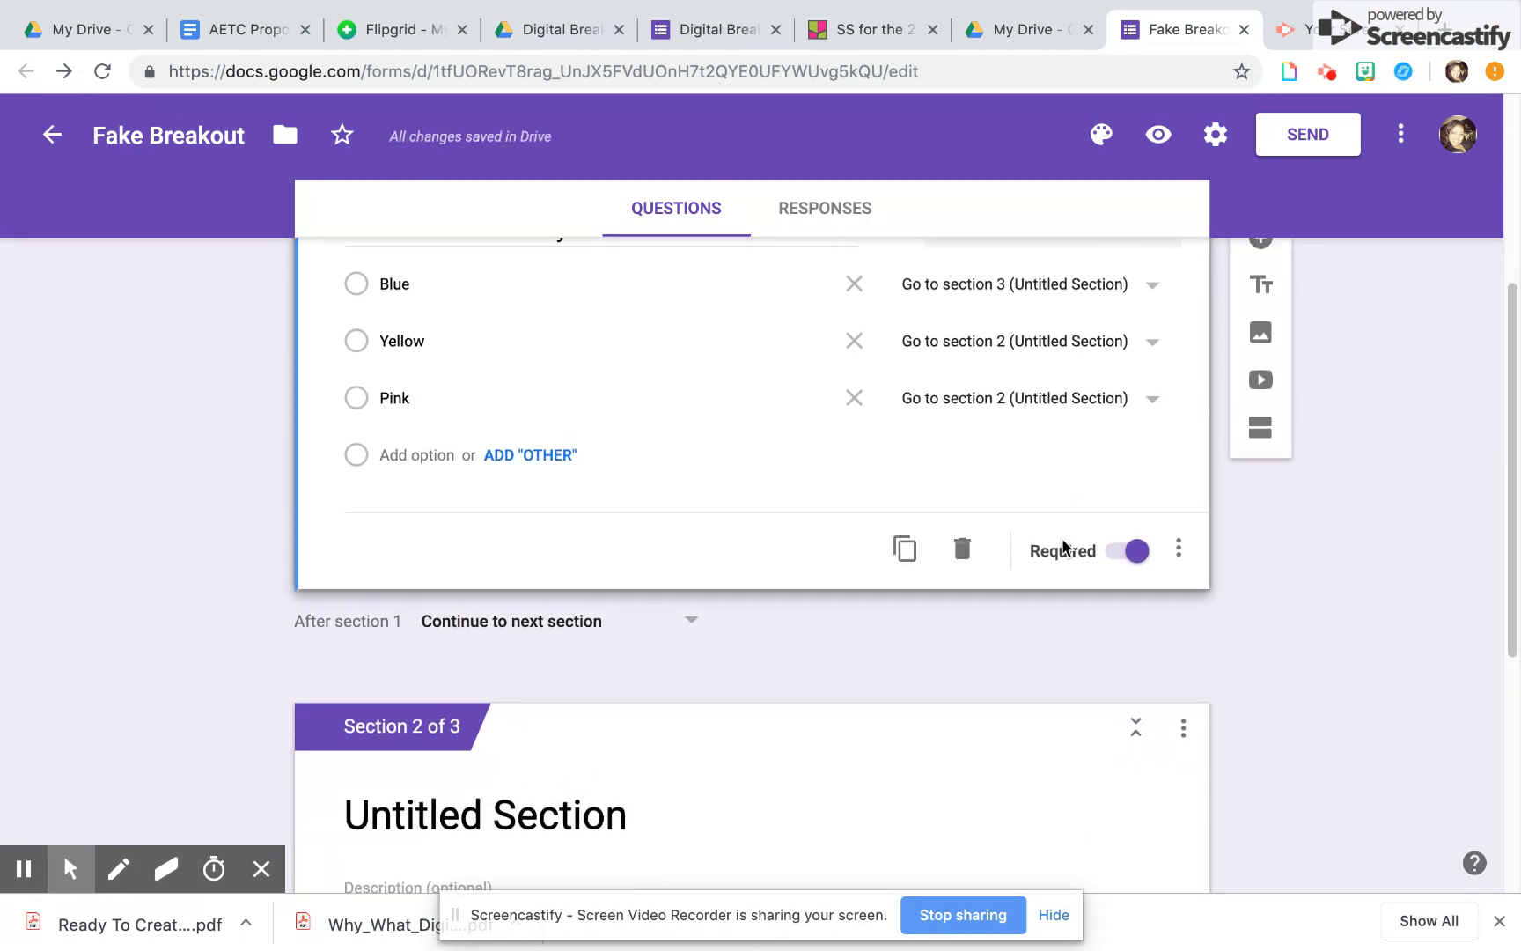
{"action": "scroll", "coordinate": [1047, 562], "scroll_direction": "down", "scroll_amount": 1}
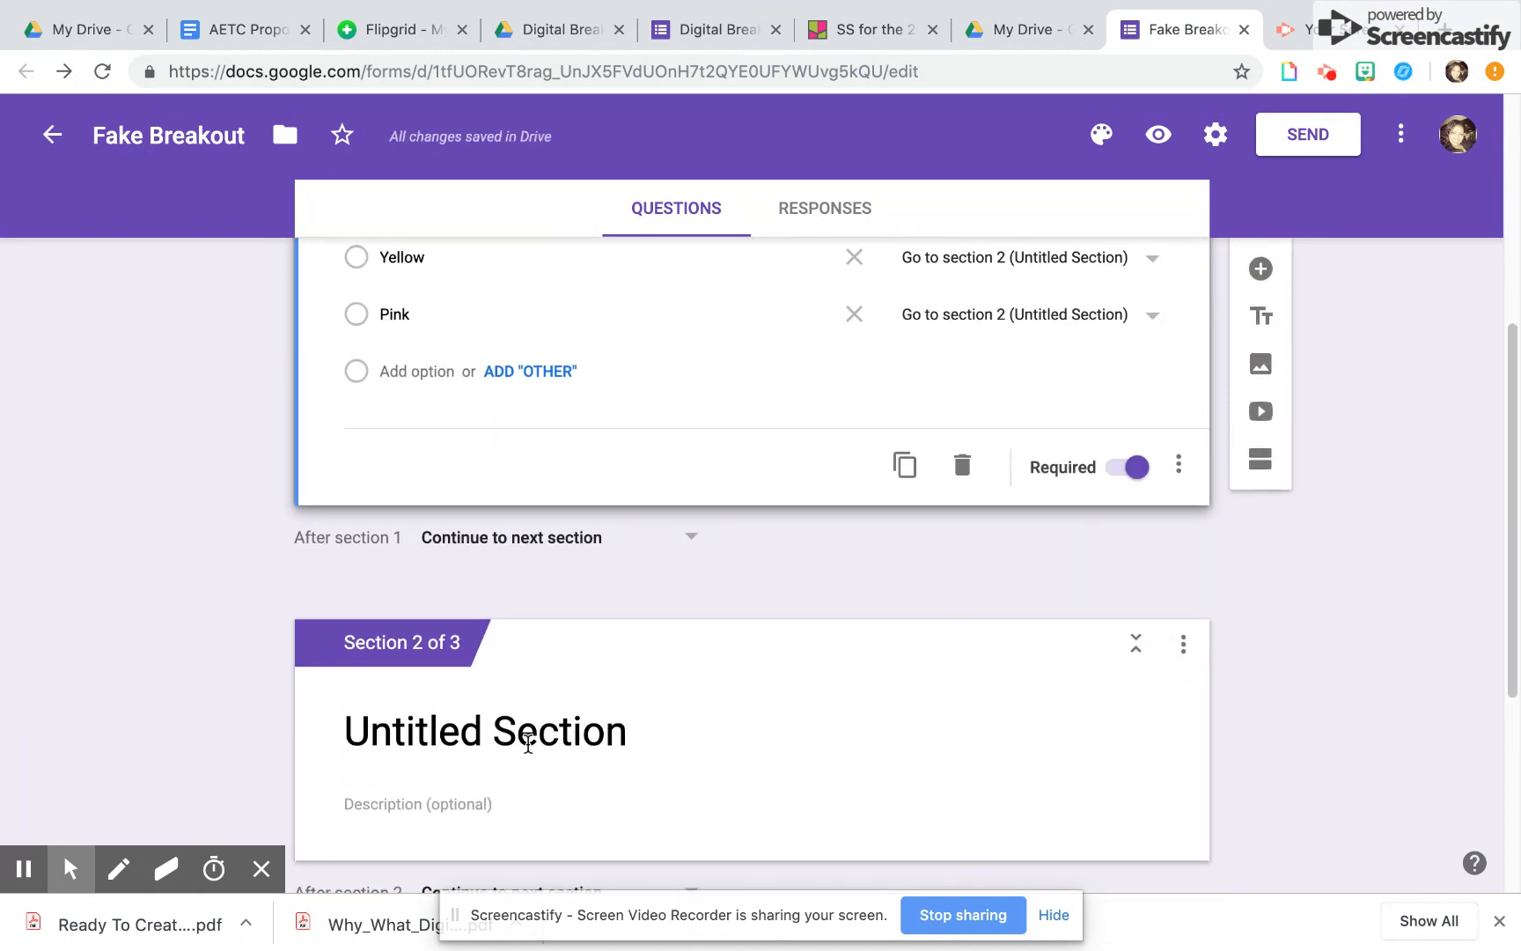
{"action": "left_click", "coordinate": [527, 755]}
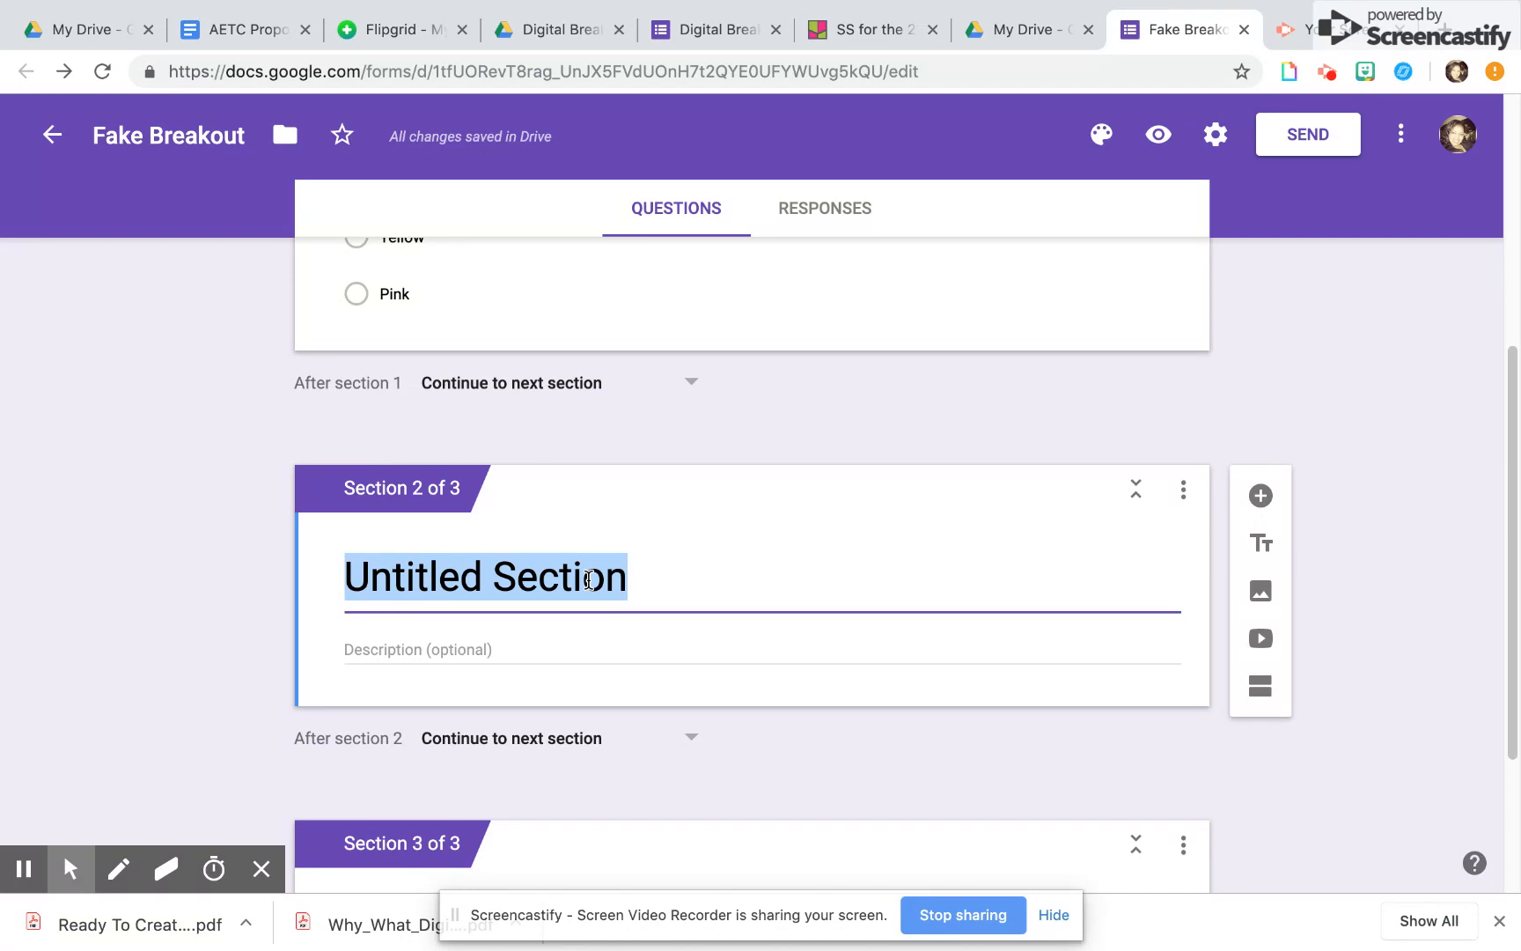
{"action": "type", "text": "Review "}
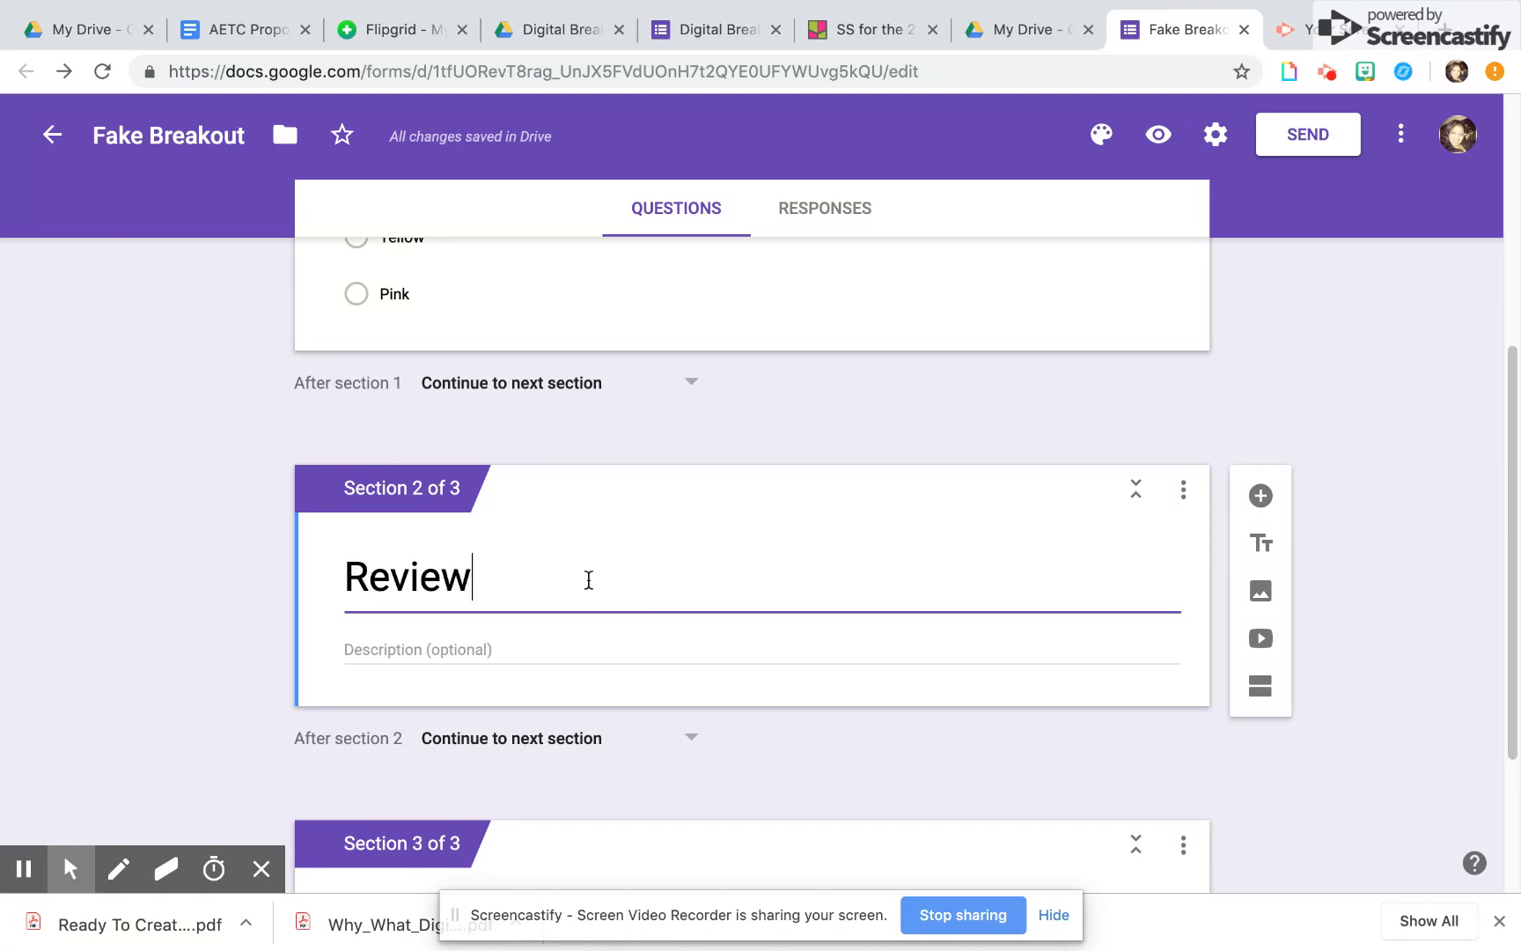
{"action": "type", "text": "Sky Co"}
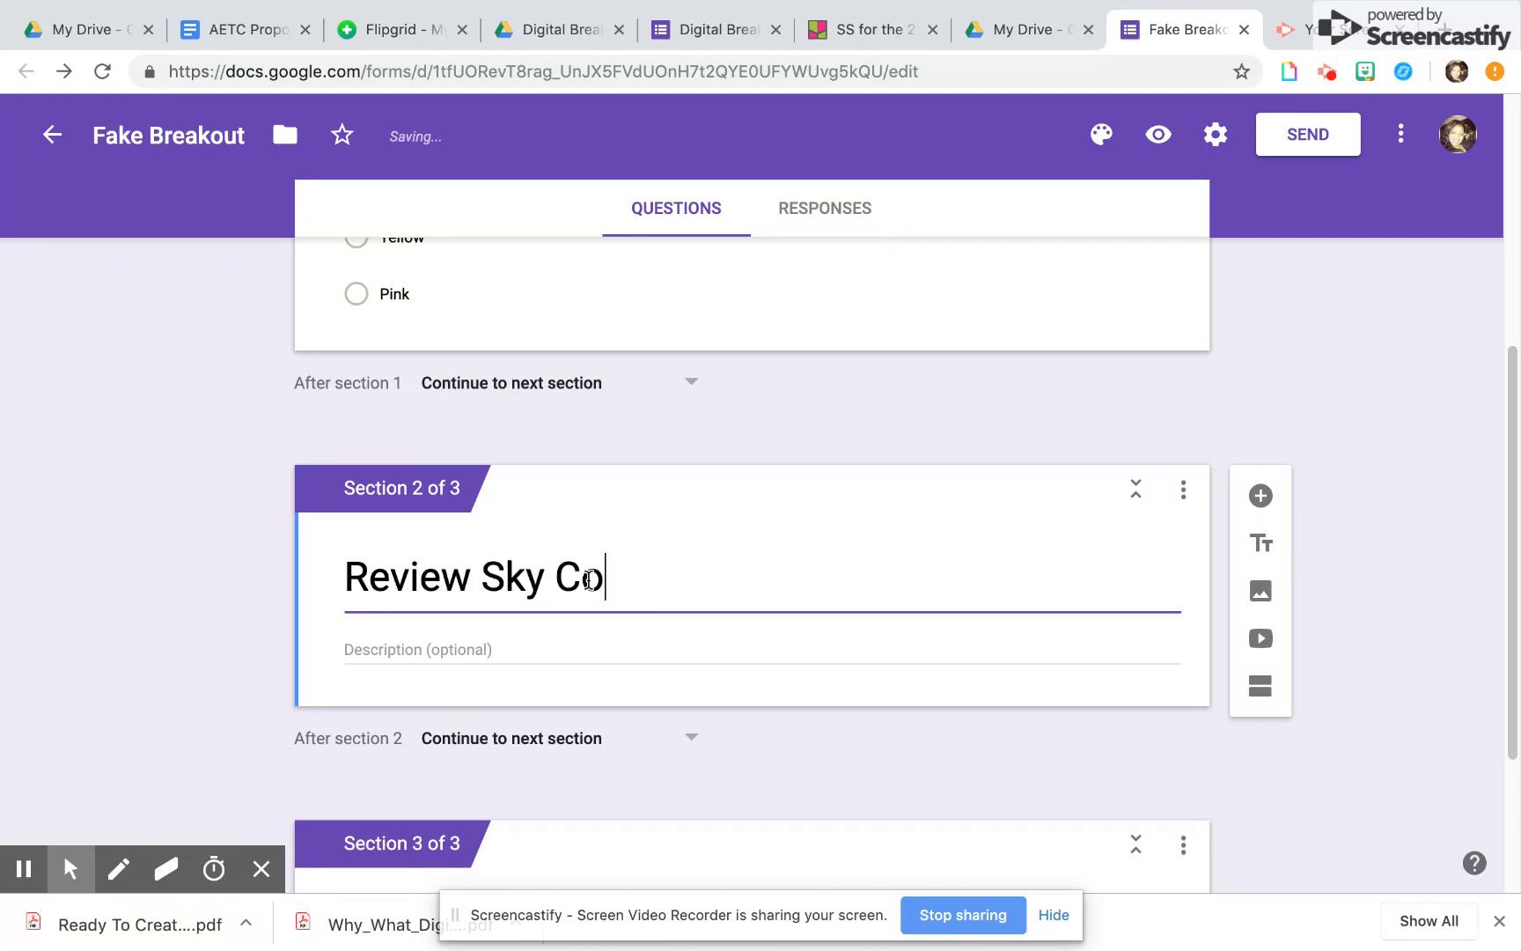
{"action": "type", "text": "lors"}
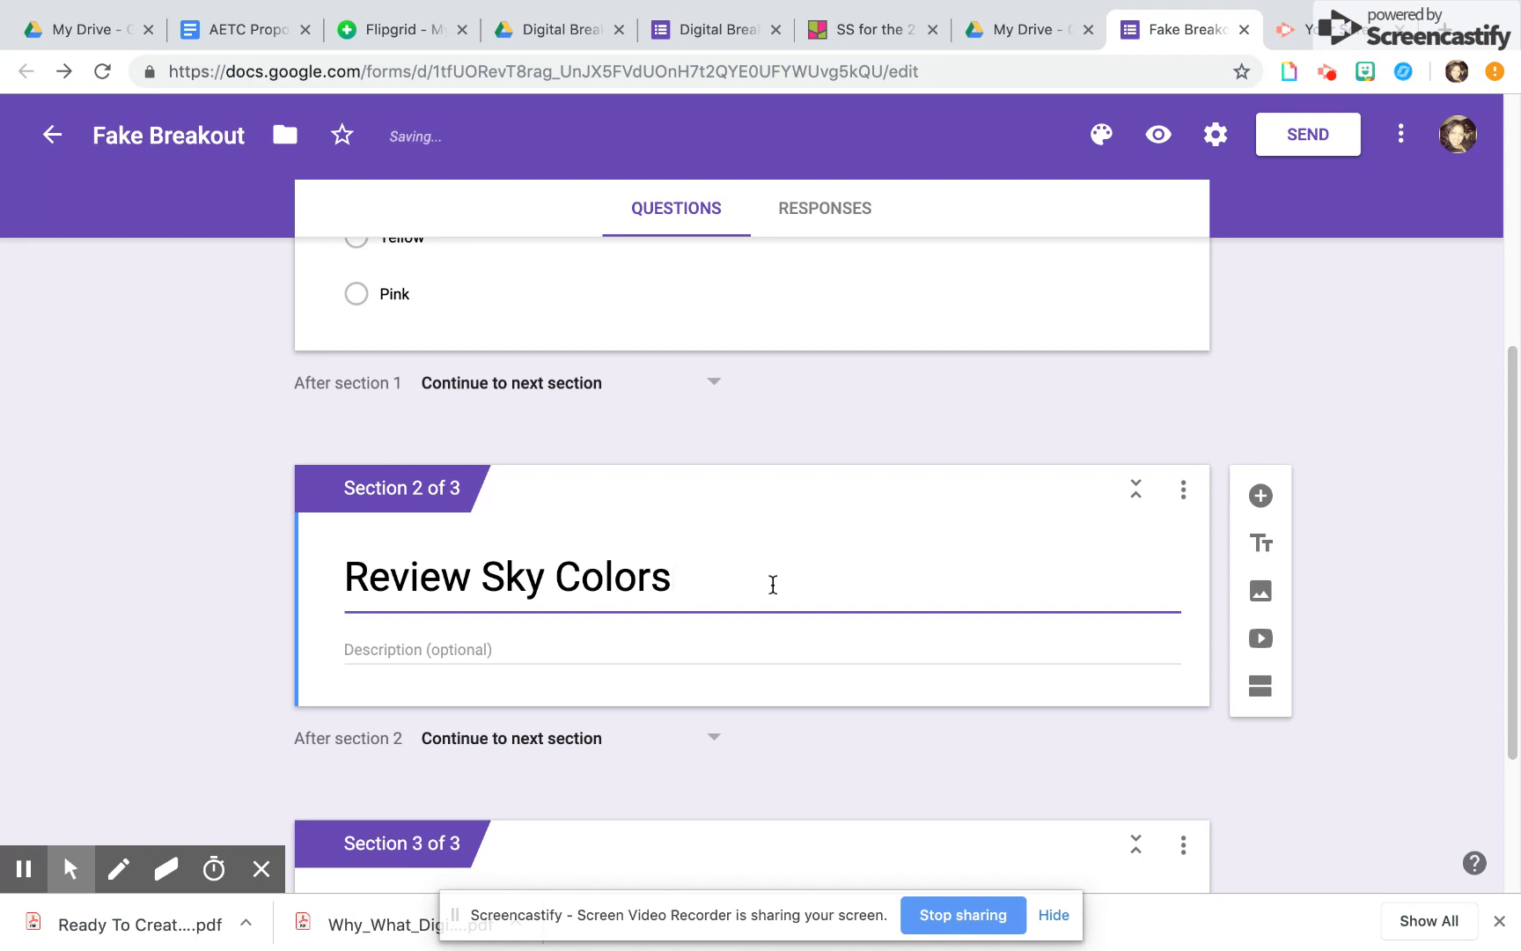
Add the YouTube video "What Color is the Sky Песня на английском для детей mp4 240p" to the Review Sky Colors section, searching for "what color is the sky"
{"action": "left_click", "coordinate": [1262, 640]}
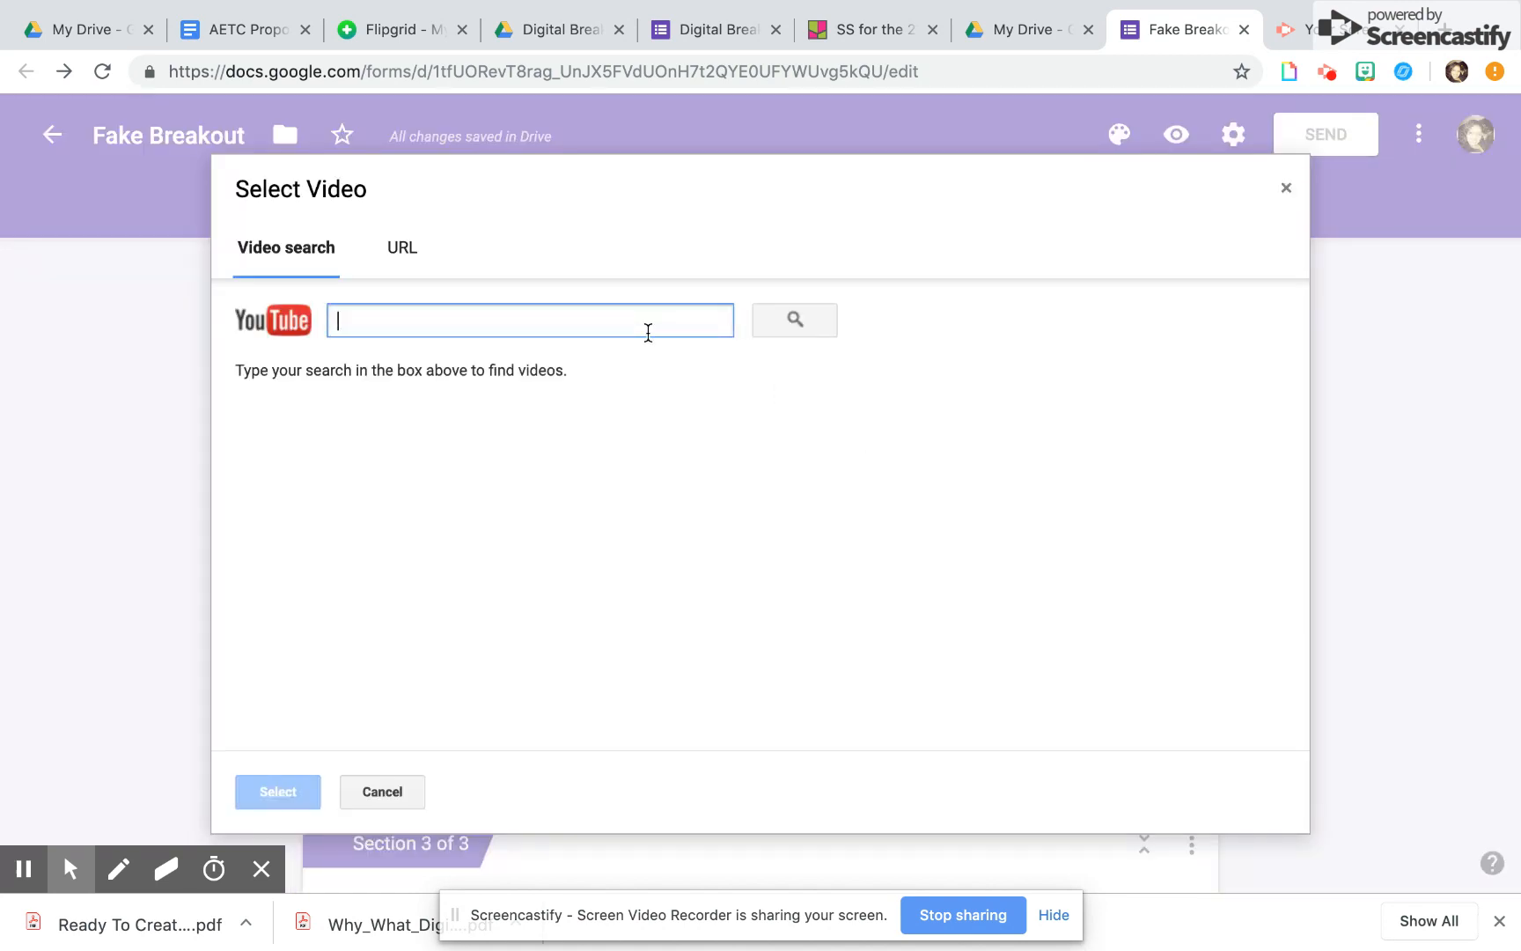
{"action": "type", "text": "what color is the sky"}
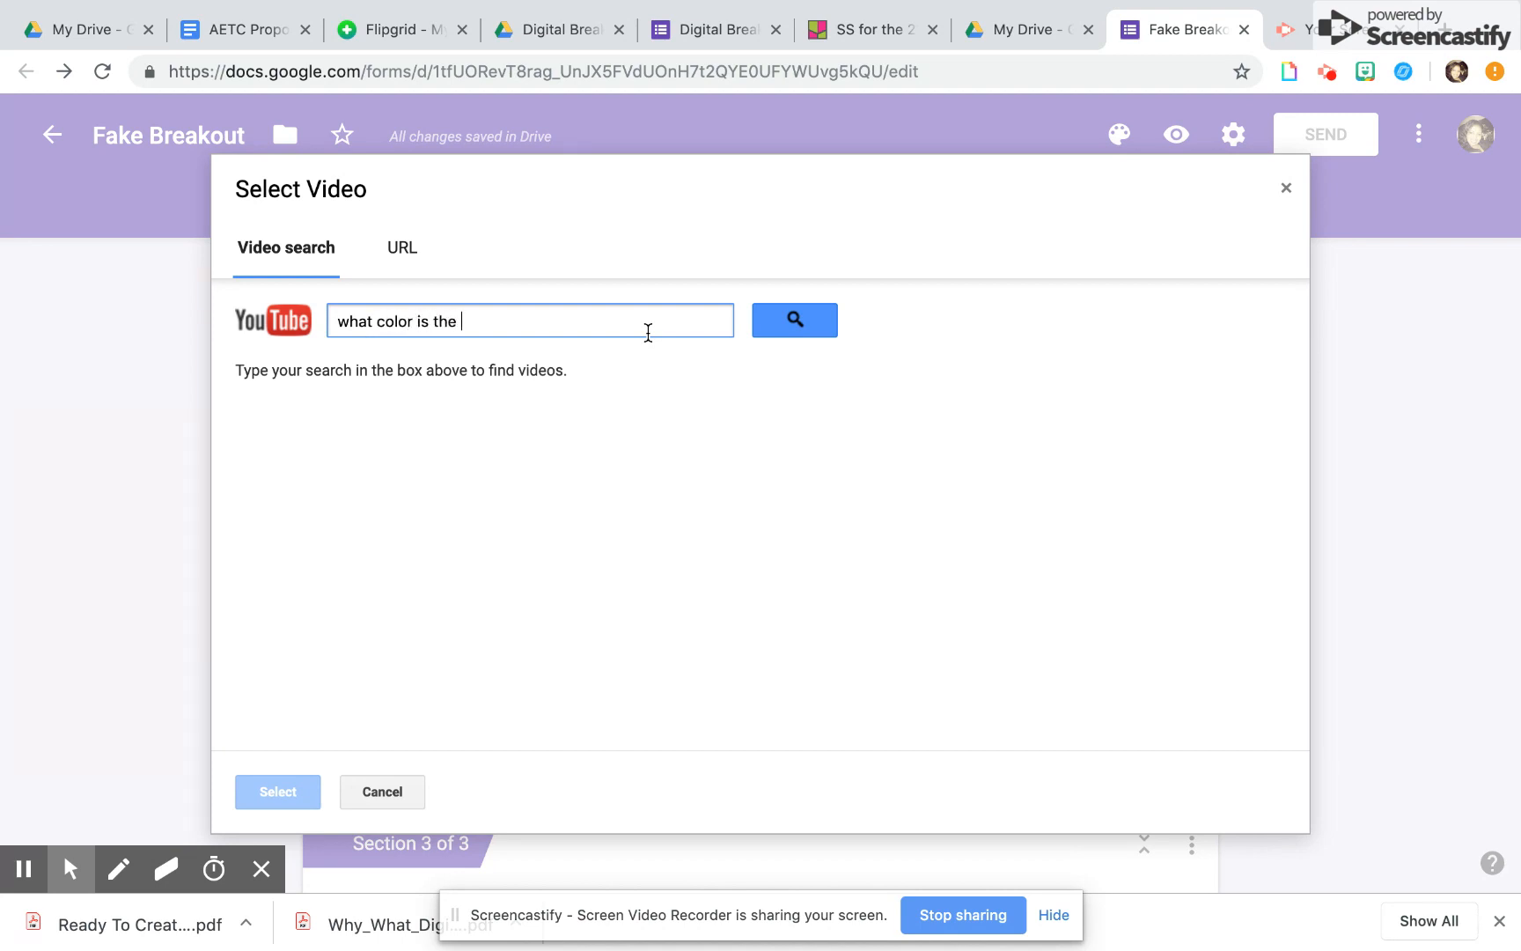
{"action": "left_click", "coordinate": [825, 331]}
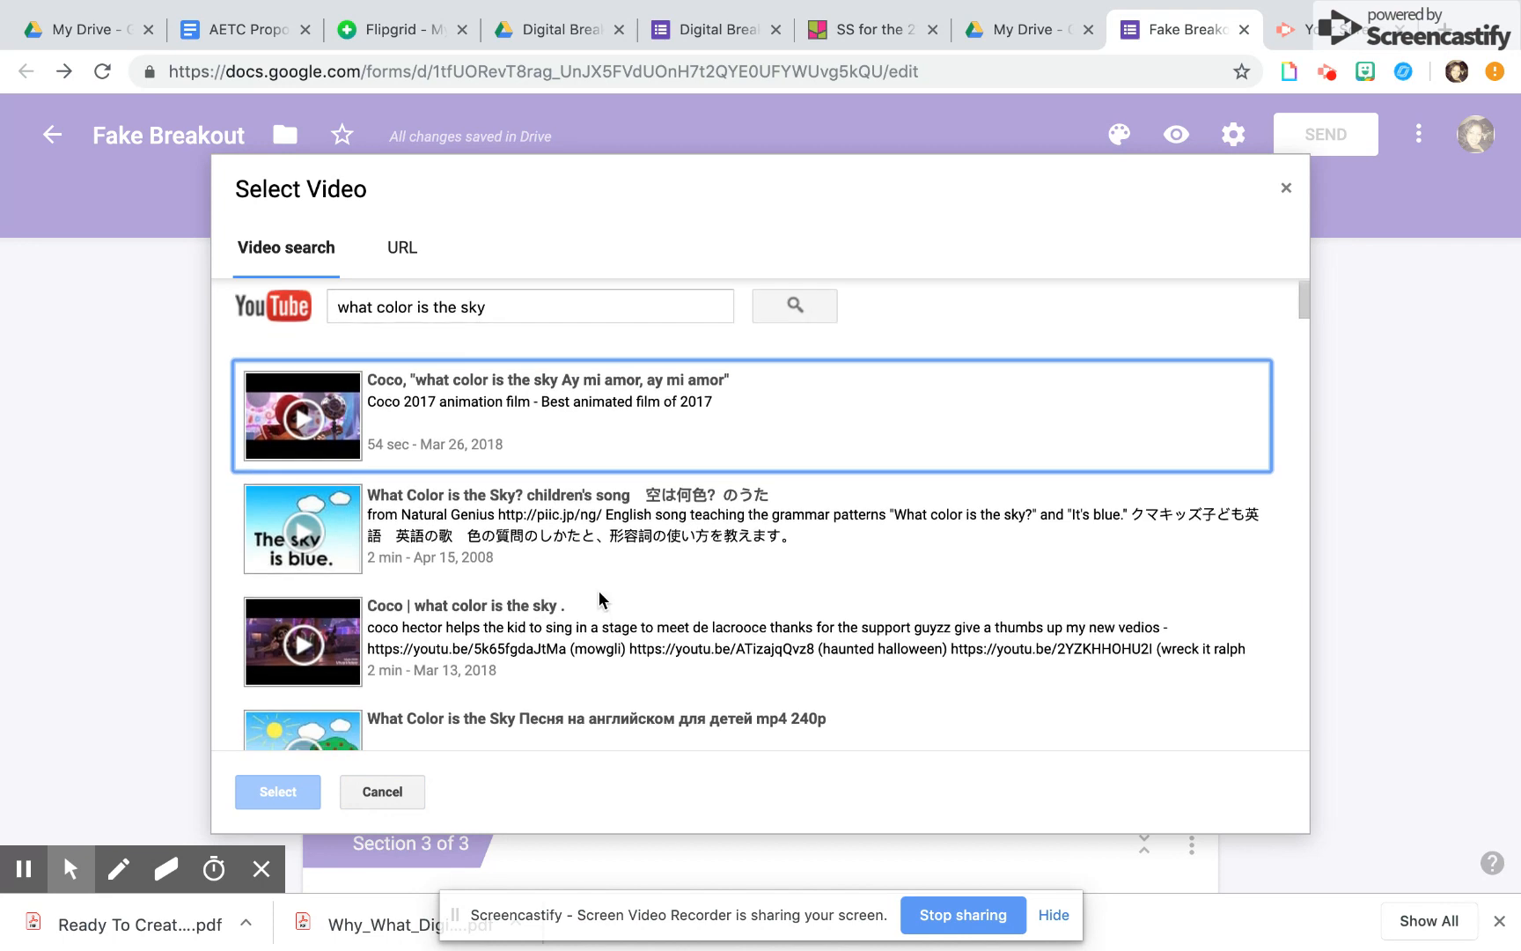
{"action": "scroll", "coordinate": [602, 602], "scroll_direction": "down", "scroll_amount": 2}
{"action": "left_click", "coordinate": [599, 610]}
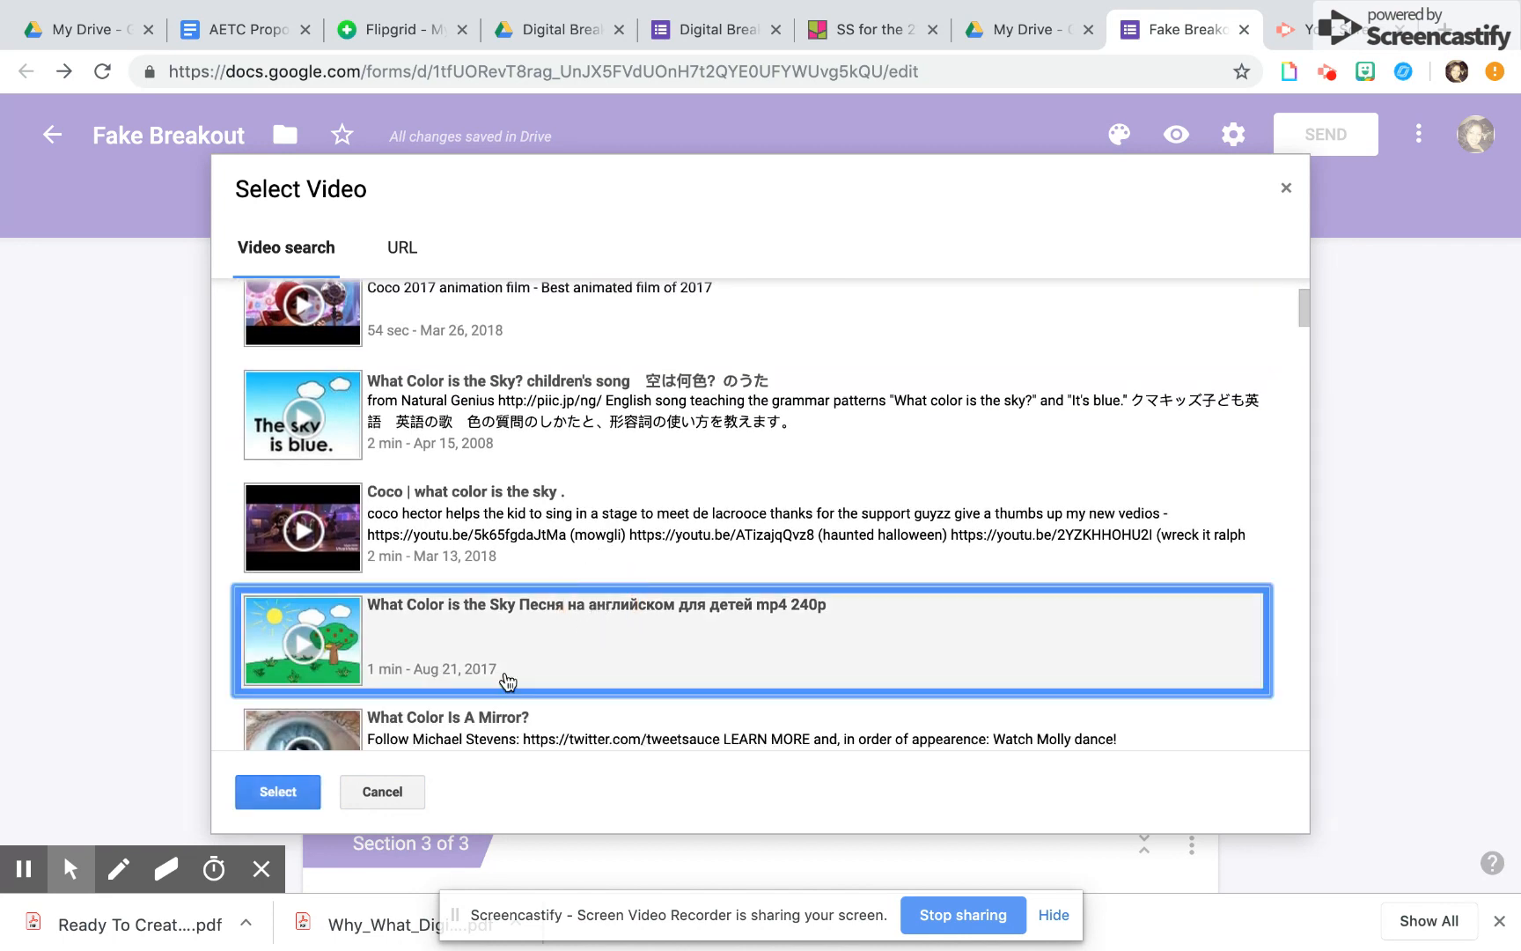
{"action": "left_click", "coordinate": [280, 792]}
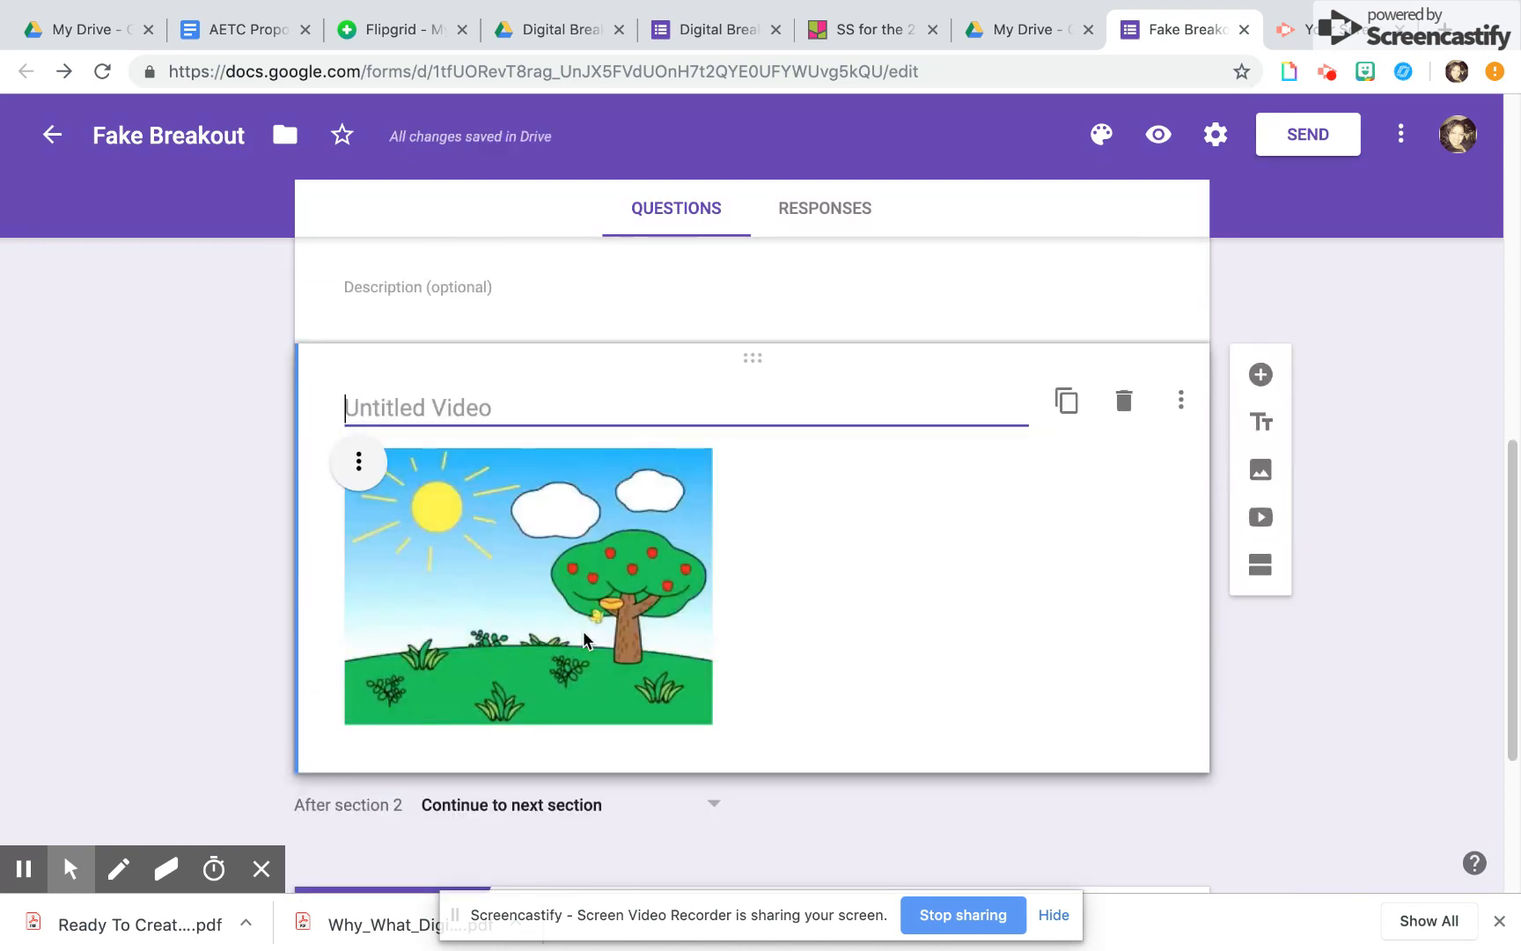
Check which section each answer of the sky color question leads to
{"action": "scroll", "coordinate": [689, 502], "scroll_direction": "up", "scroll_amount": 6}
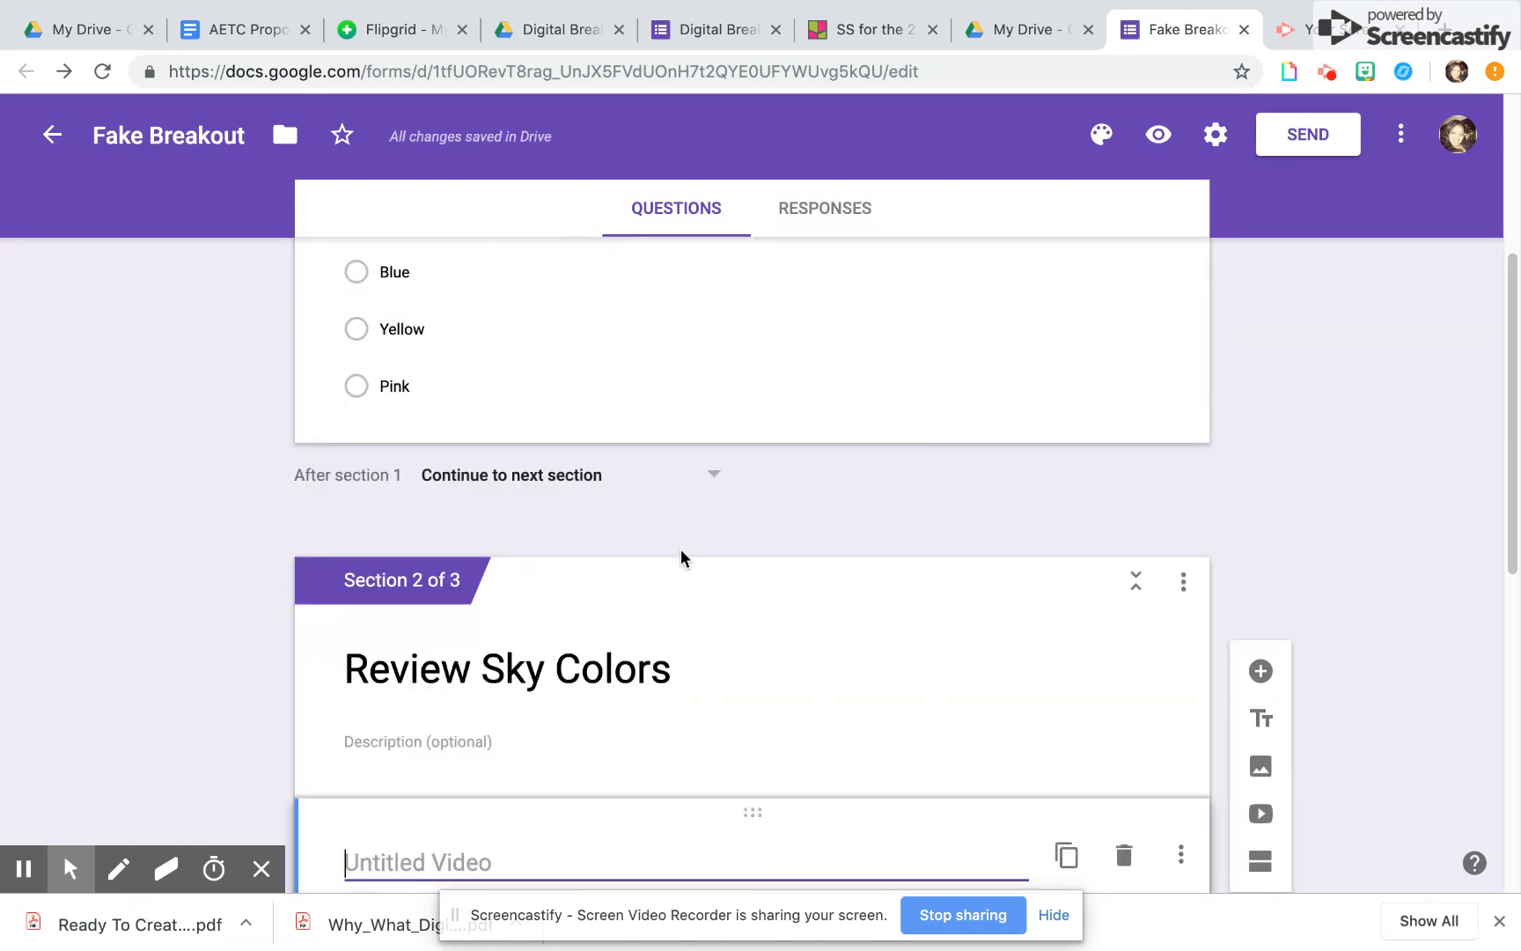
{"action": "scroll", "coordinate": [681, 550], "scroll_direction": "up", "scroll_amount": 4}
{"action": "left_click", "coordinate": [539, 669]}
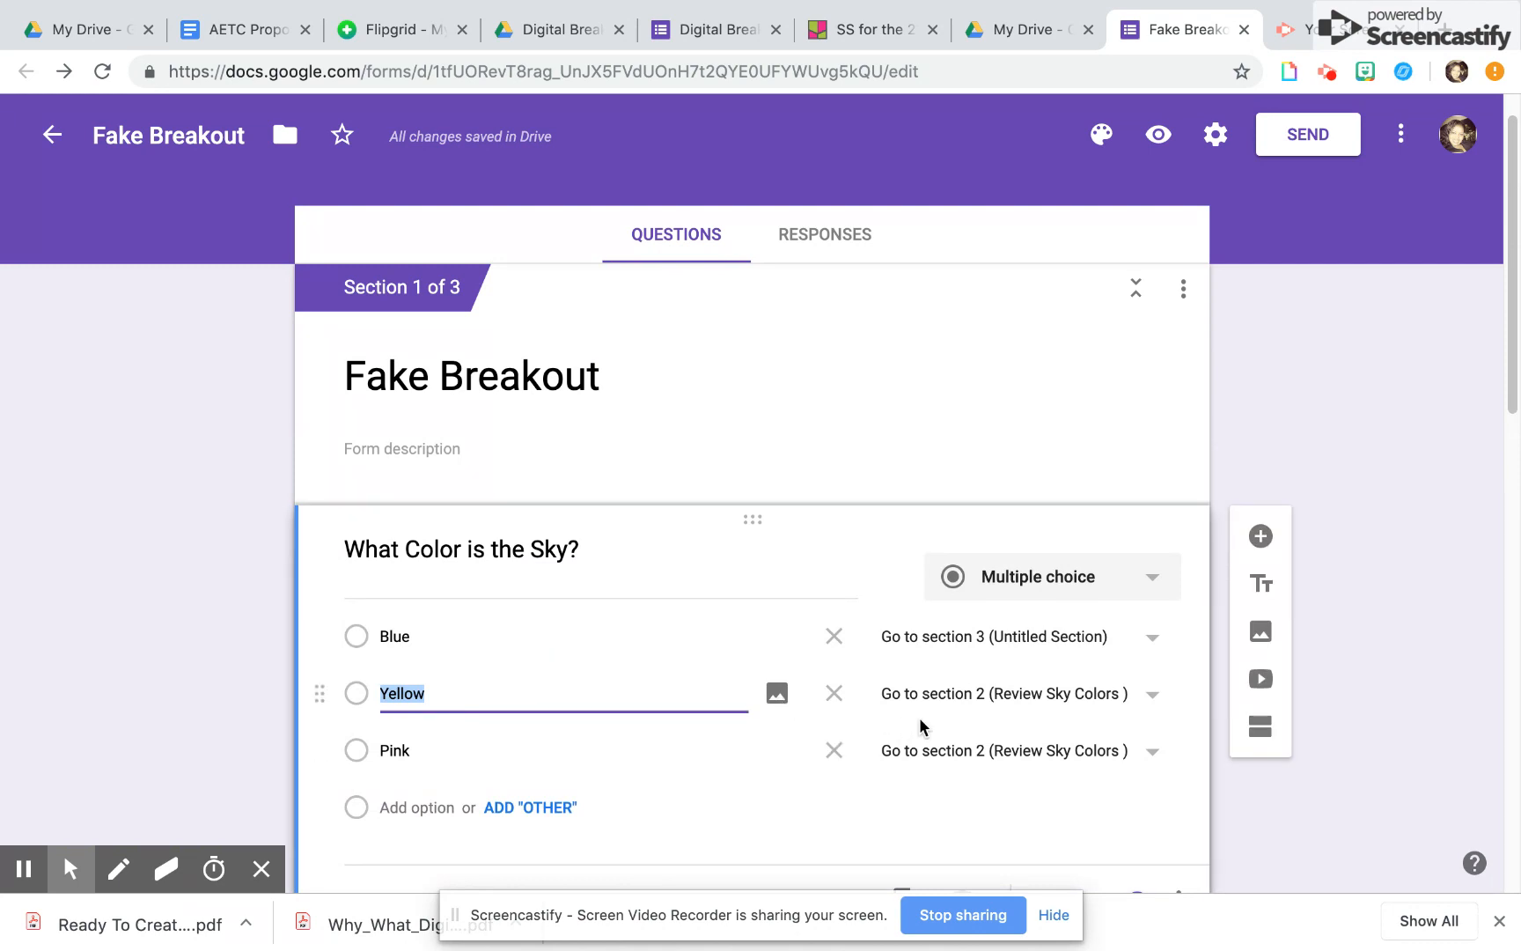
{"action": "scroll", "coordinate": [919, 722], "scroll_direction": "down", "scroll_amount": 2}
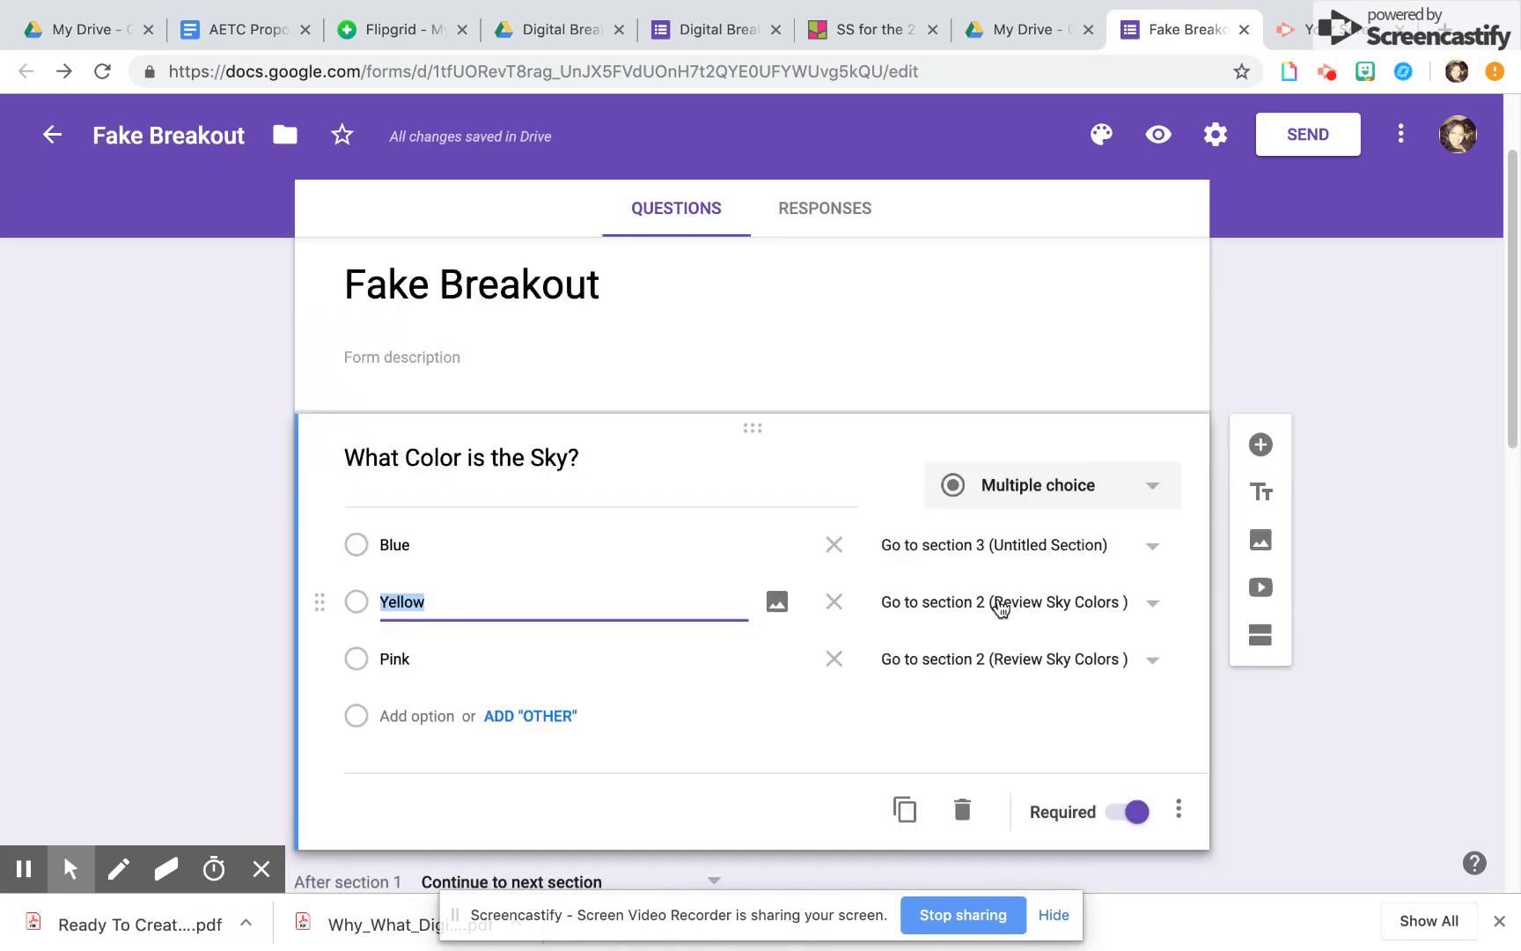
Rename the untitled section 3 as "Weather Phases" and place the cursor in its description
{"action": "scroll", "coordinate": [948, 594], "scroll_direction": "down", "scroll_amount": 10}
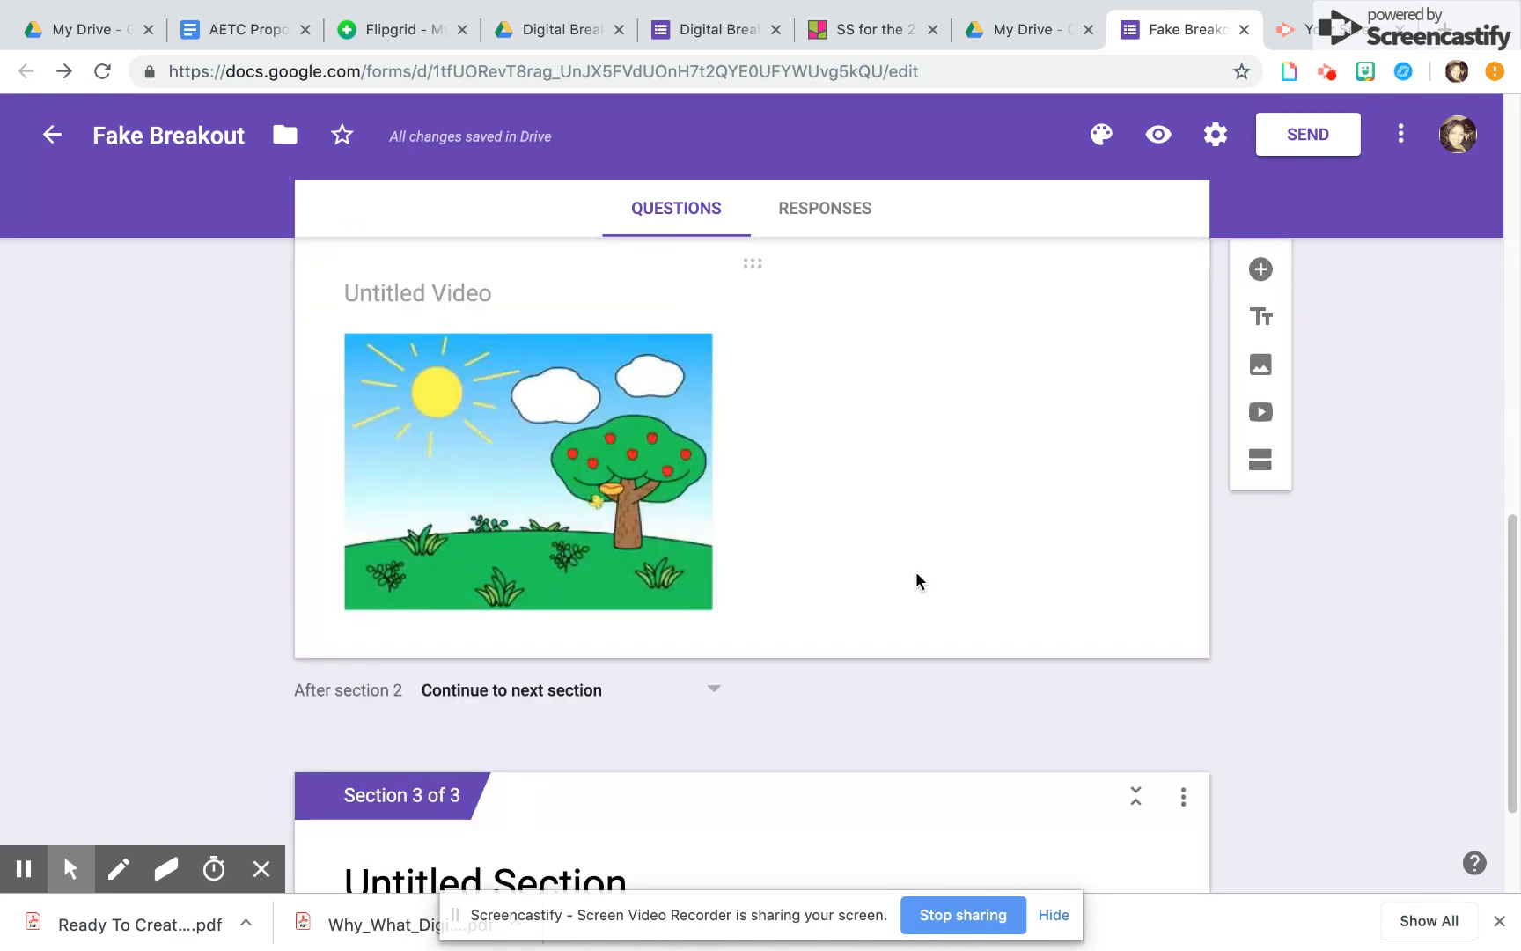
{"action": "scroll", "coordinate": [915, 581], "scroll_direction": "down", "scroll_amount": 4}
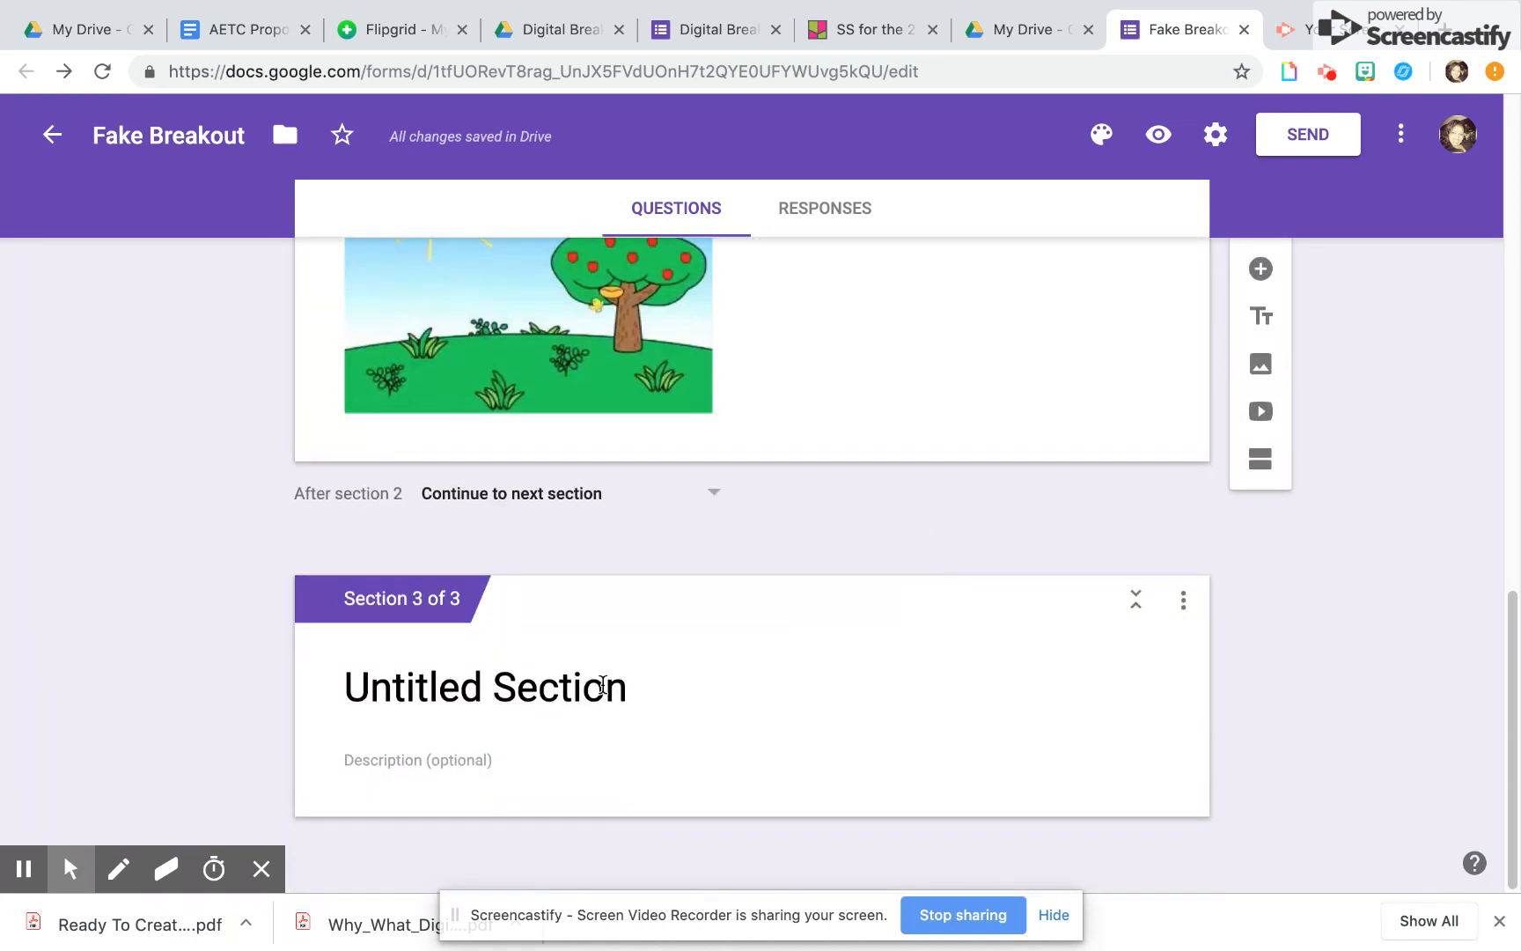
{"action": "left_click", "coordinate": [602, 686]}
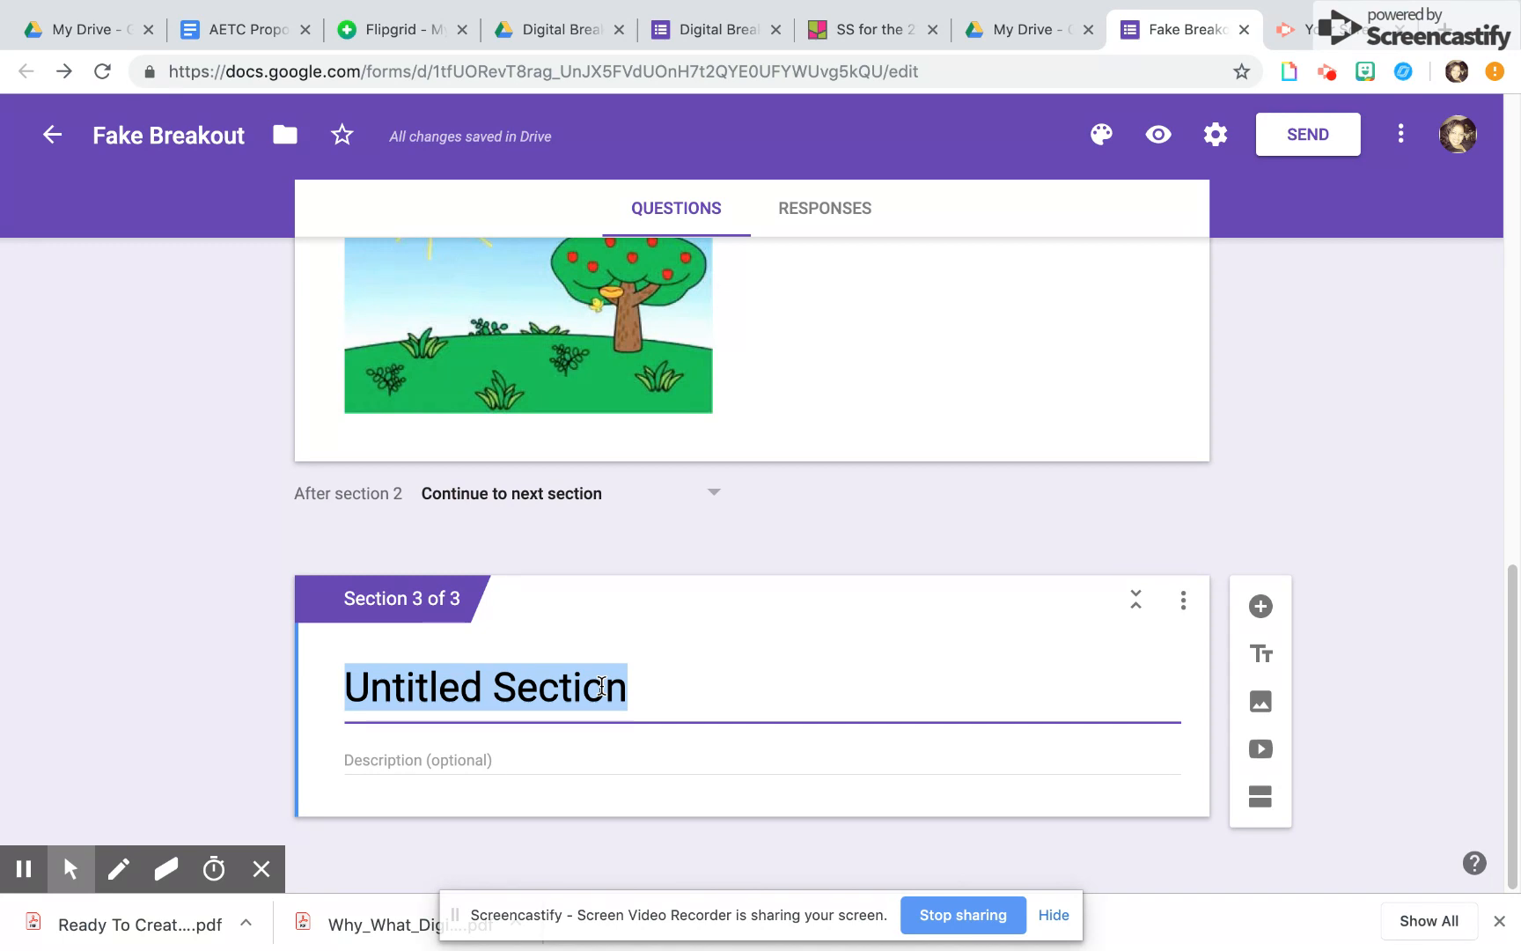
{"action": "type", "text": "Wea"}
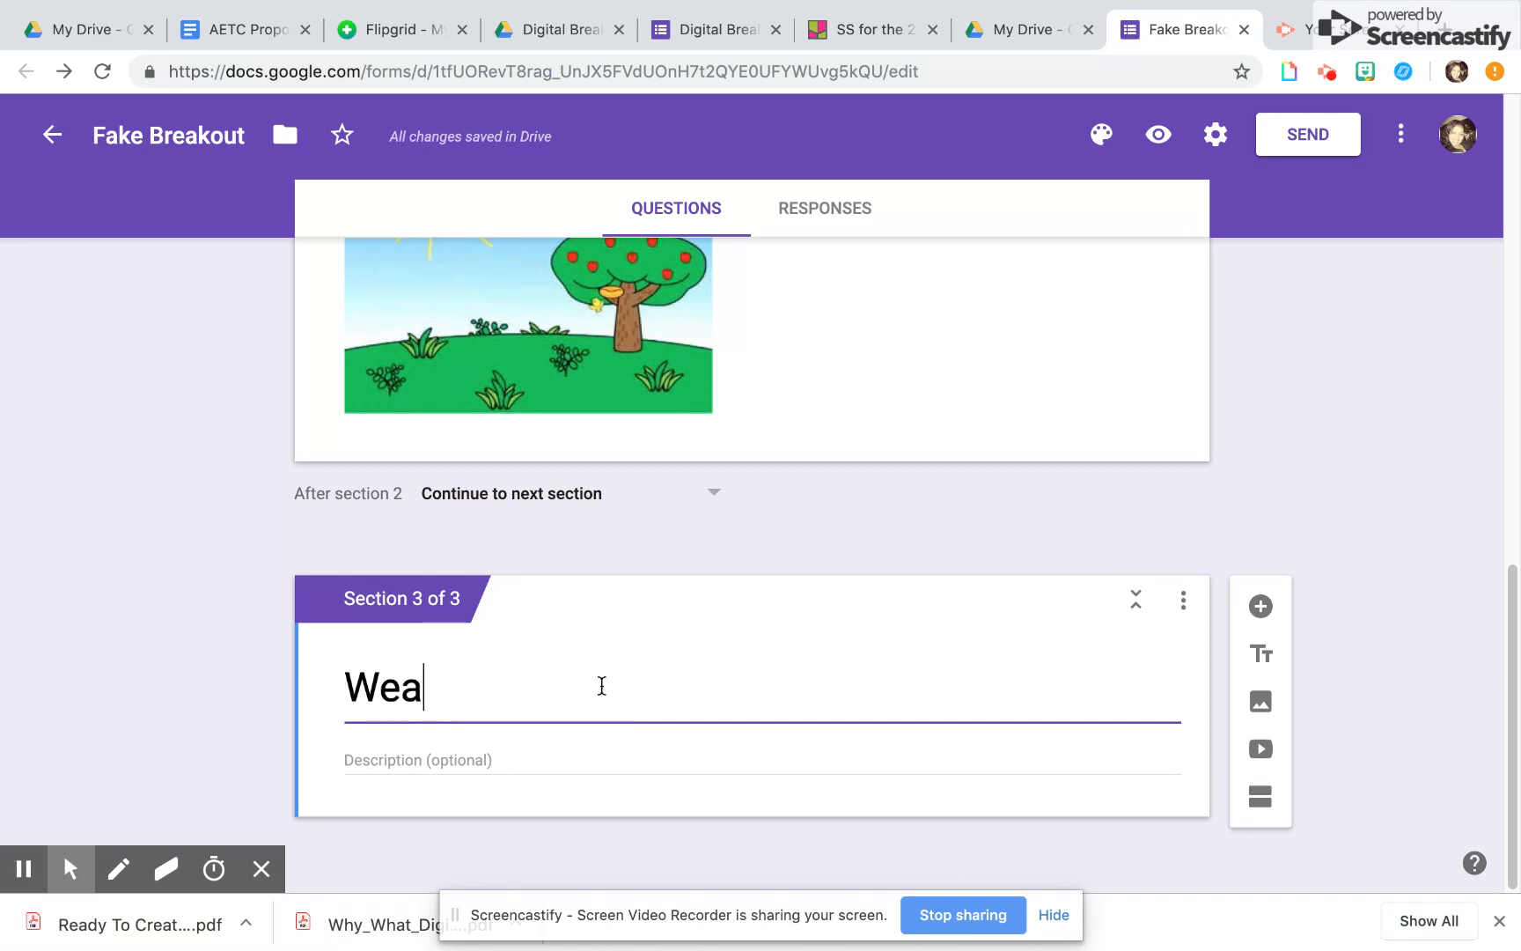
{"action": "type", "text": "ther Phases"}
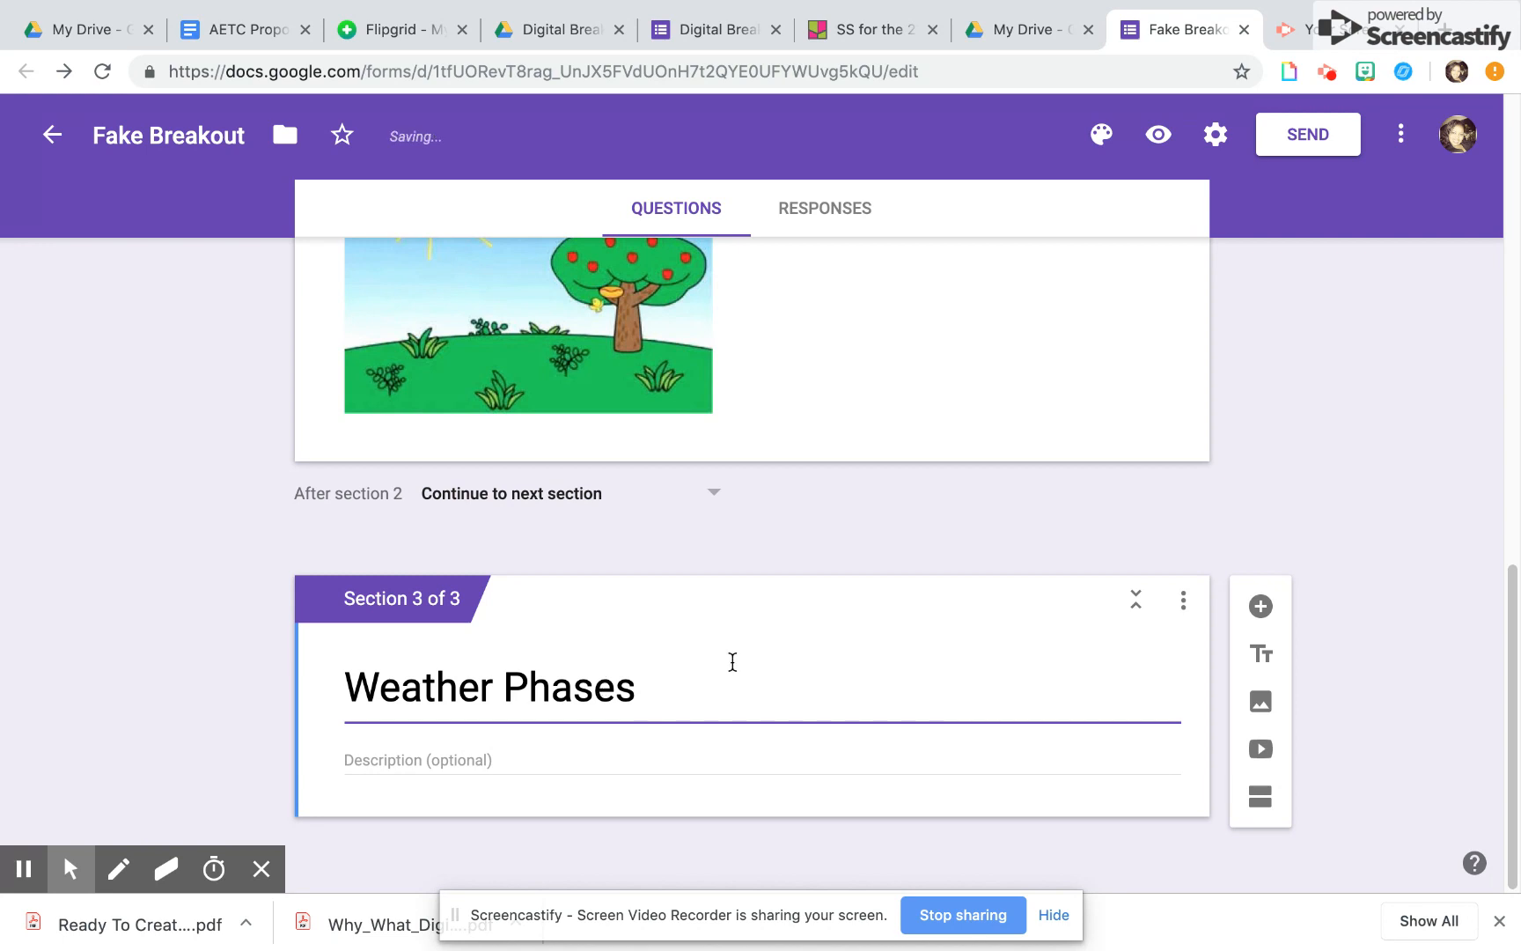
{"action": "left_click", "coordinate": [685, 755]}
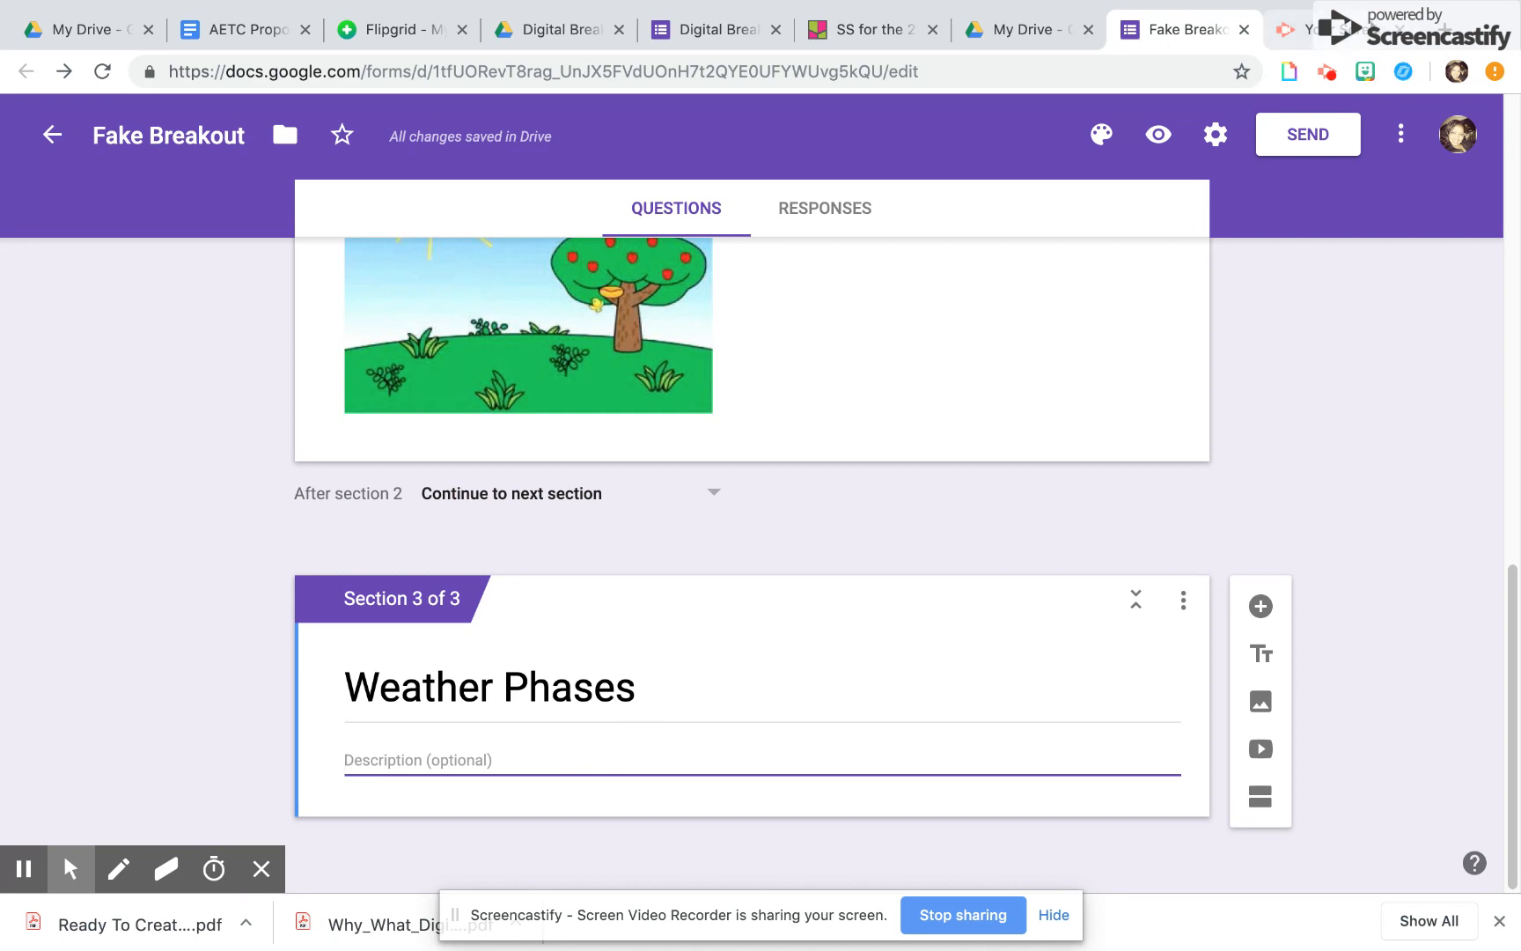
Switch to nearpod.com in a new browser tab and open its lesson library for exploring
{"action": "left_click", "coordinate": [1445, 29]}
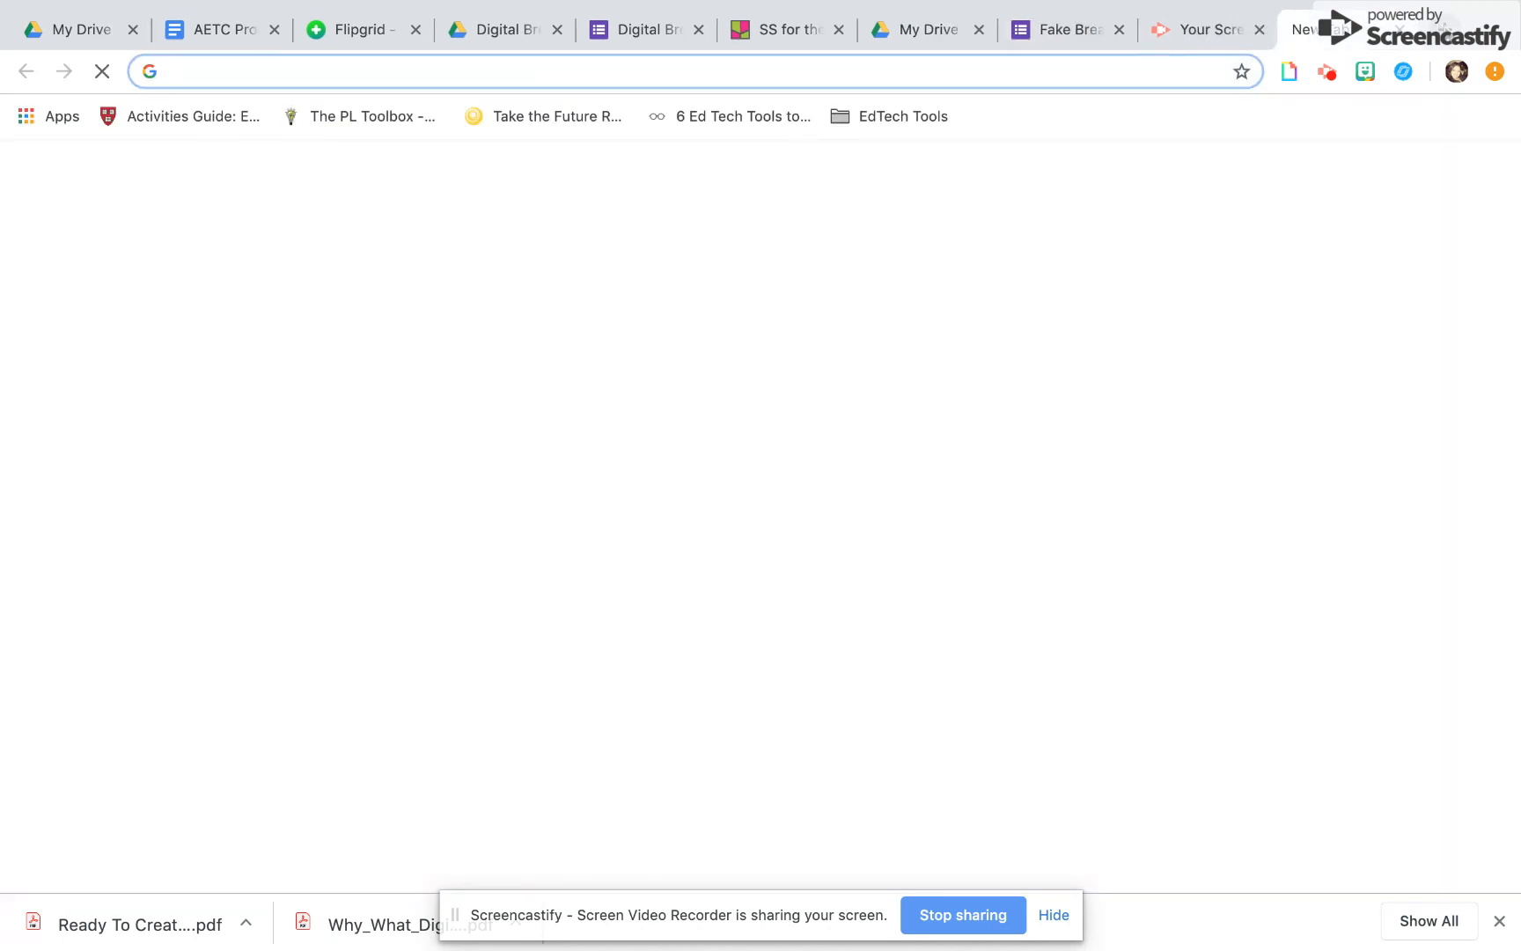
{"action": "type", "text": "nearpod.com"}
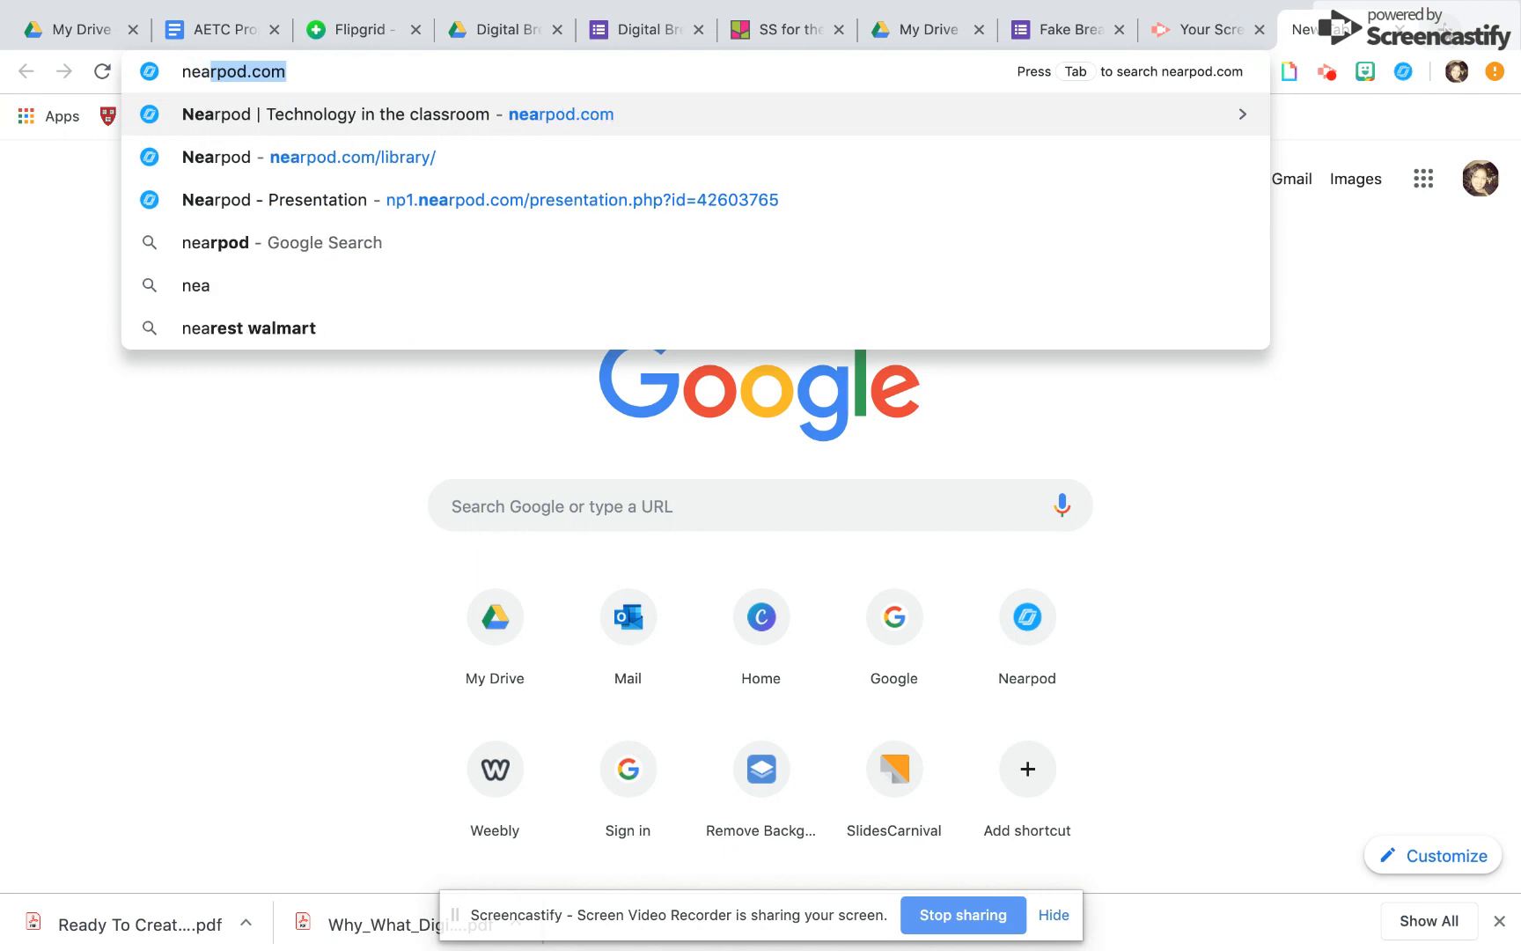
{"action": "key", "text": "Return"}
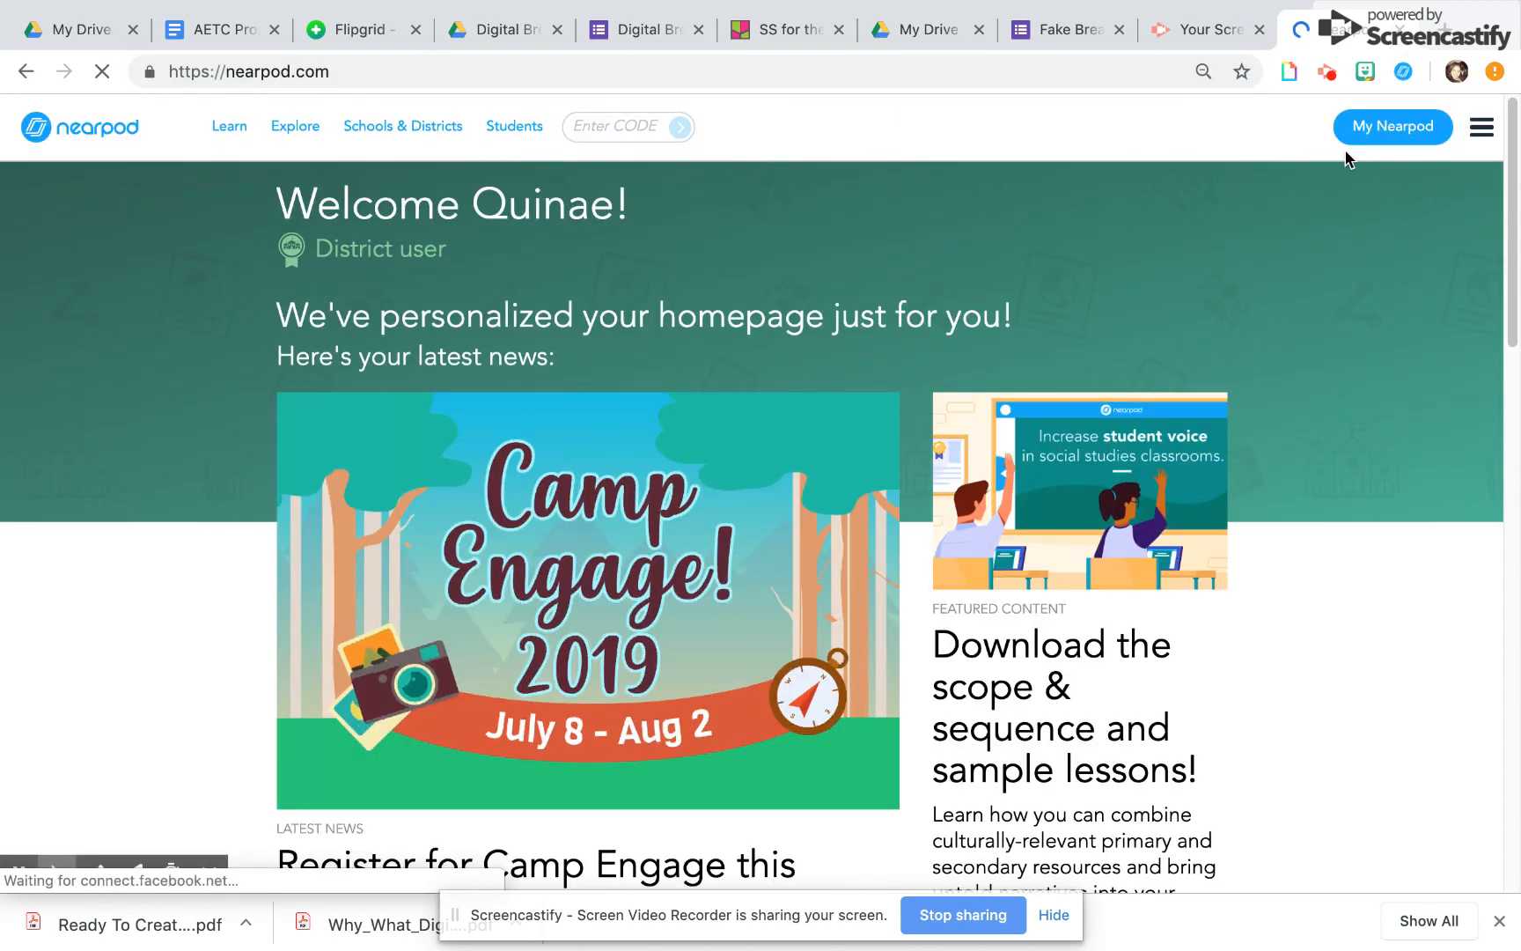
{"action": "left_click", "coordinate": [308, 129]}
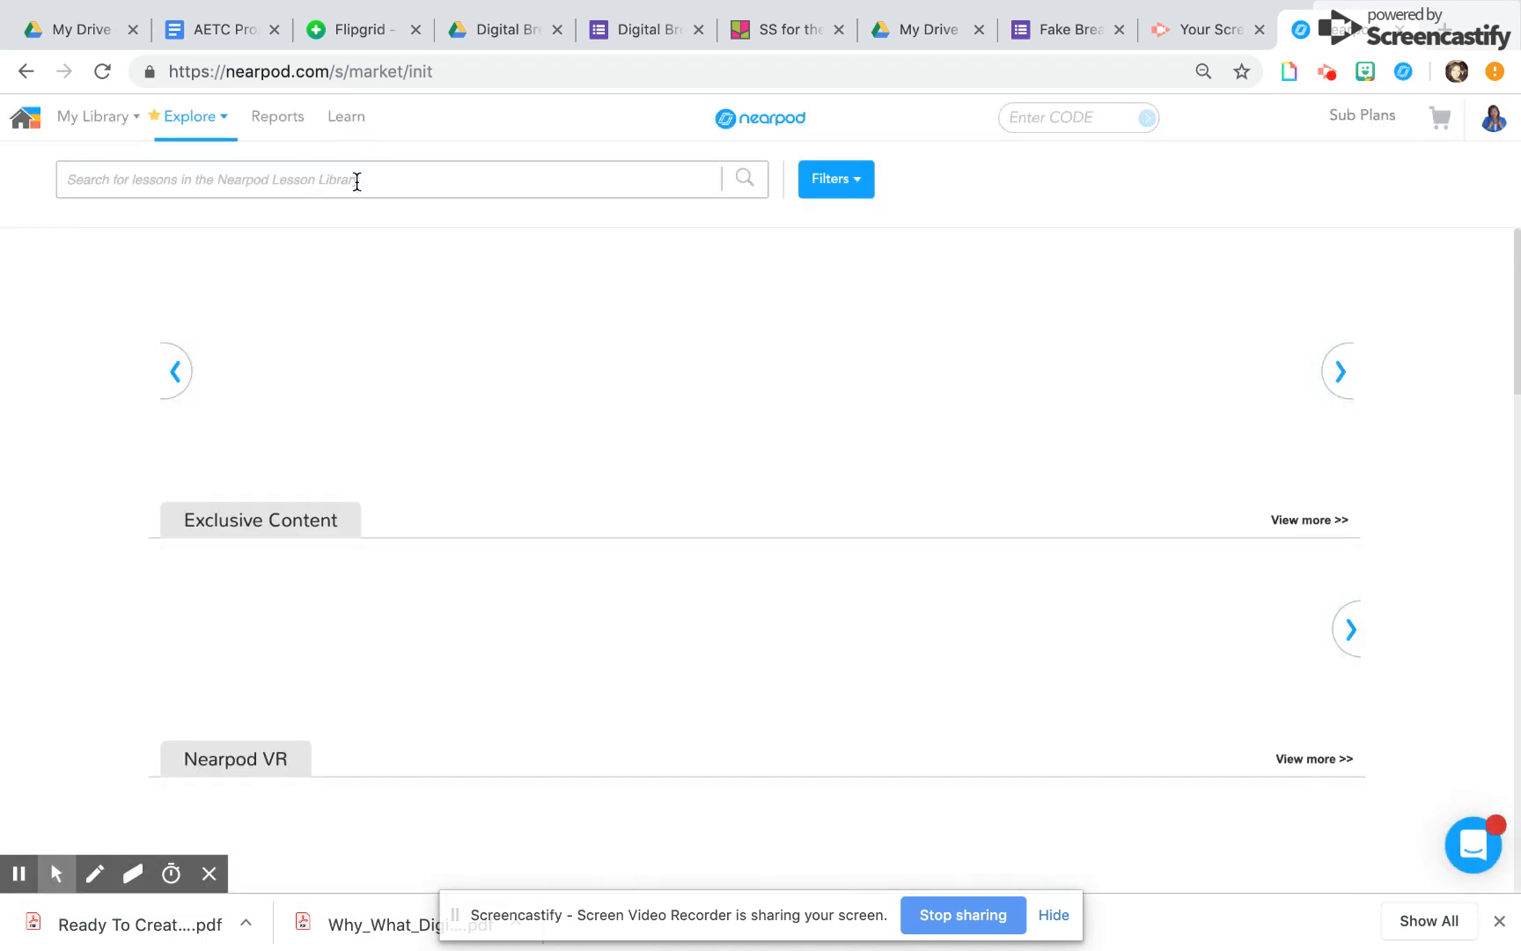
Search the lesson library for "weather phases" and add the Newsela lesson "Weather and Climate: The Seasons" to the personal library
{"action": "type", "text": "we"}
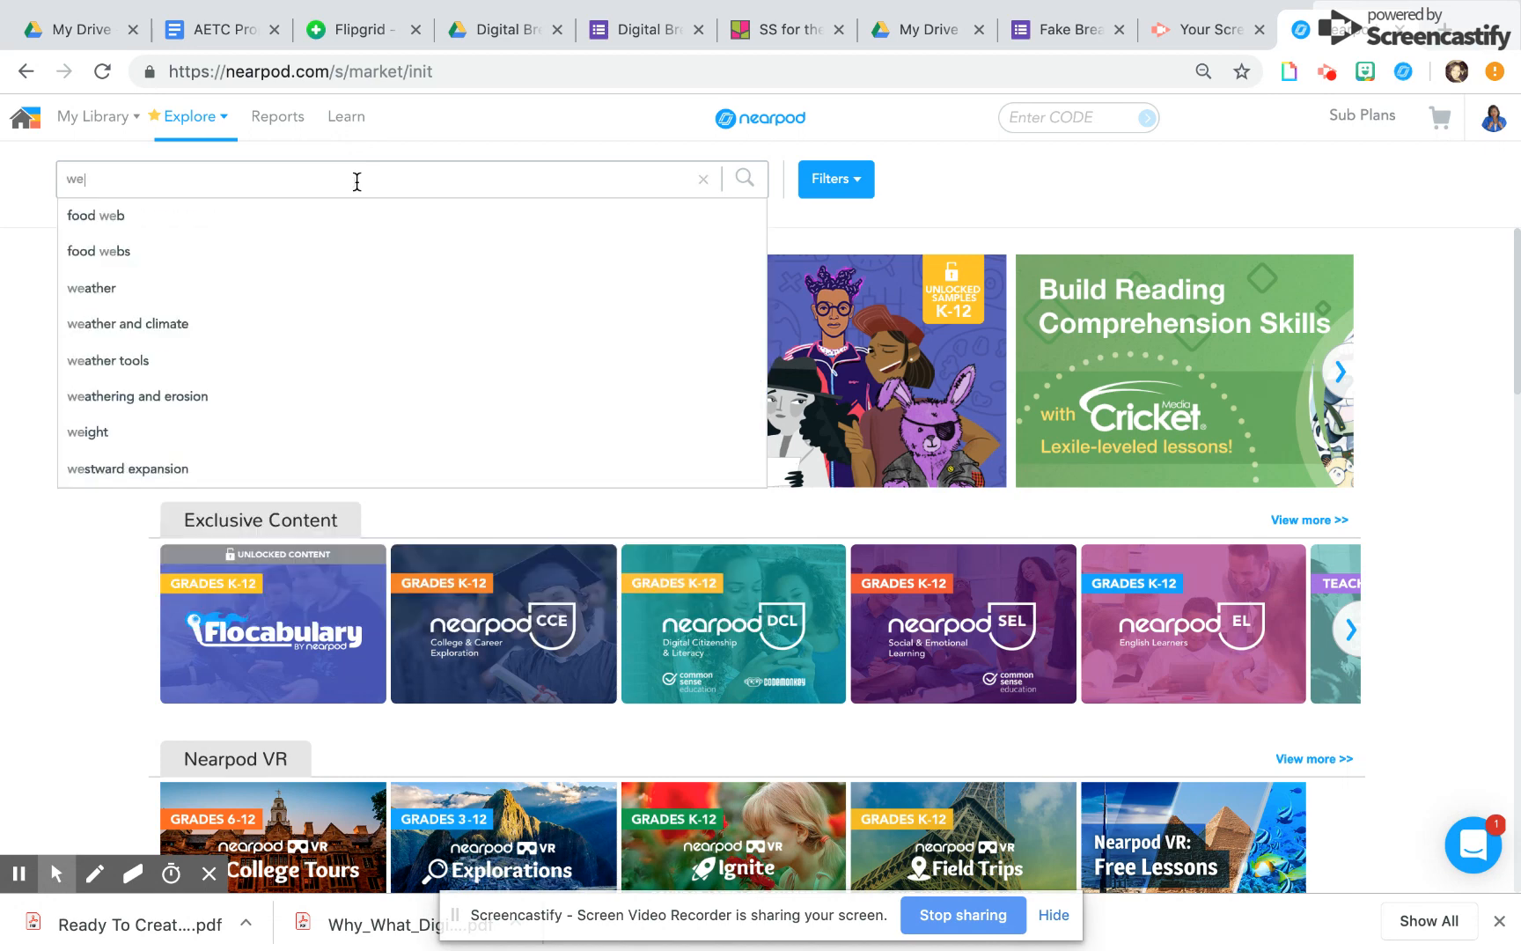
{"action": "type", "text": "ather "}
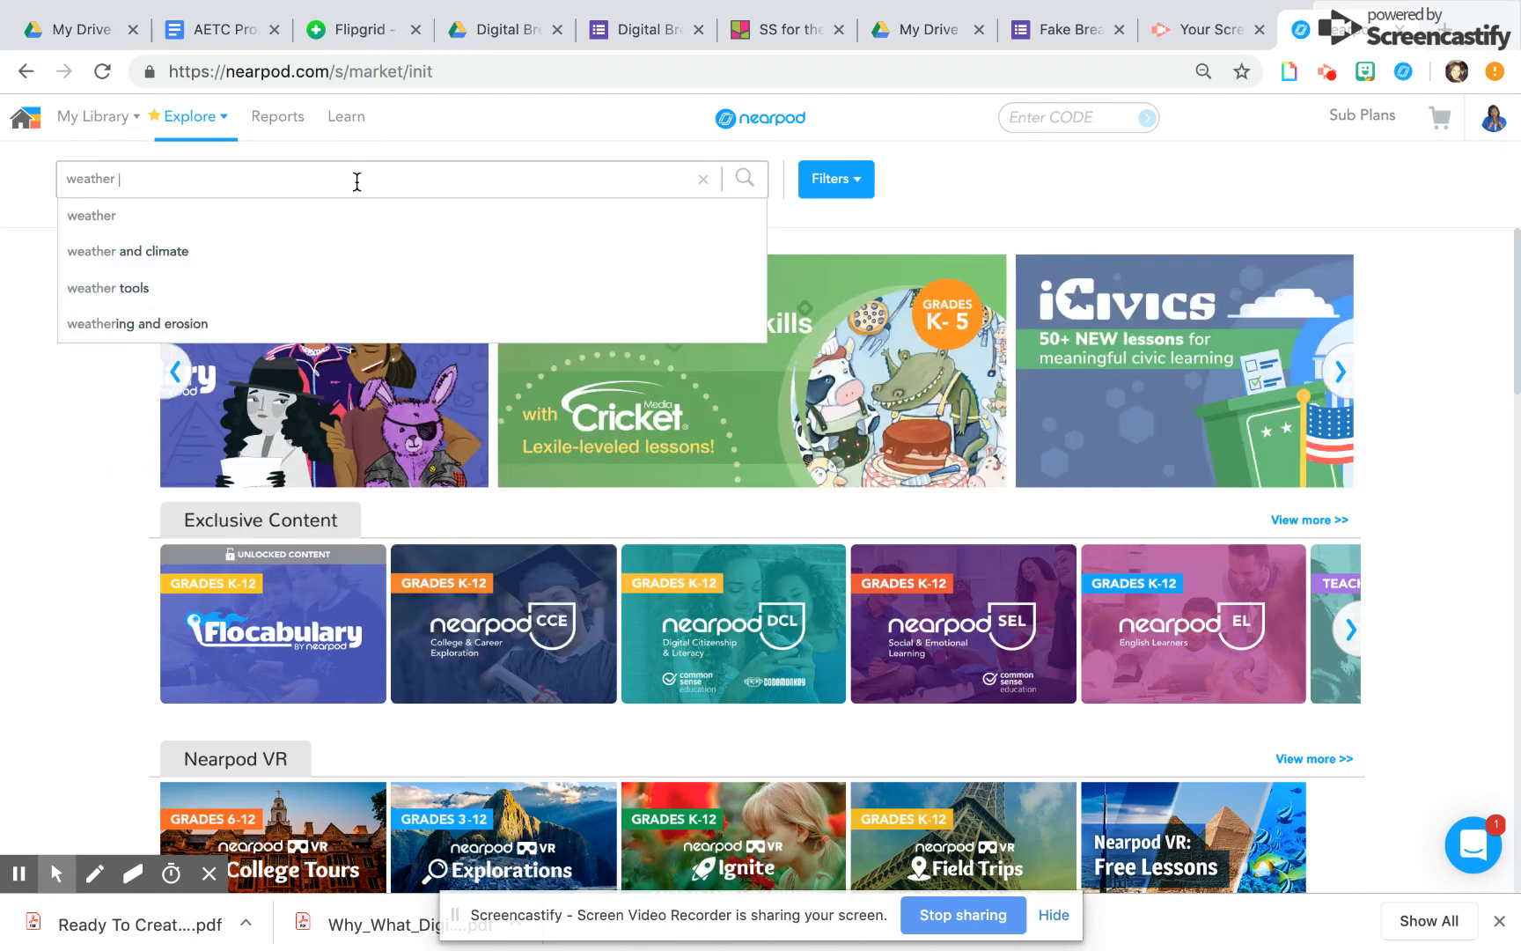
{"action": "type", "text": "phases"}
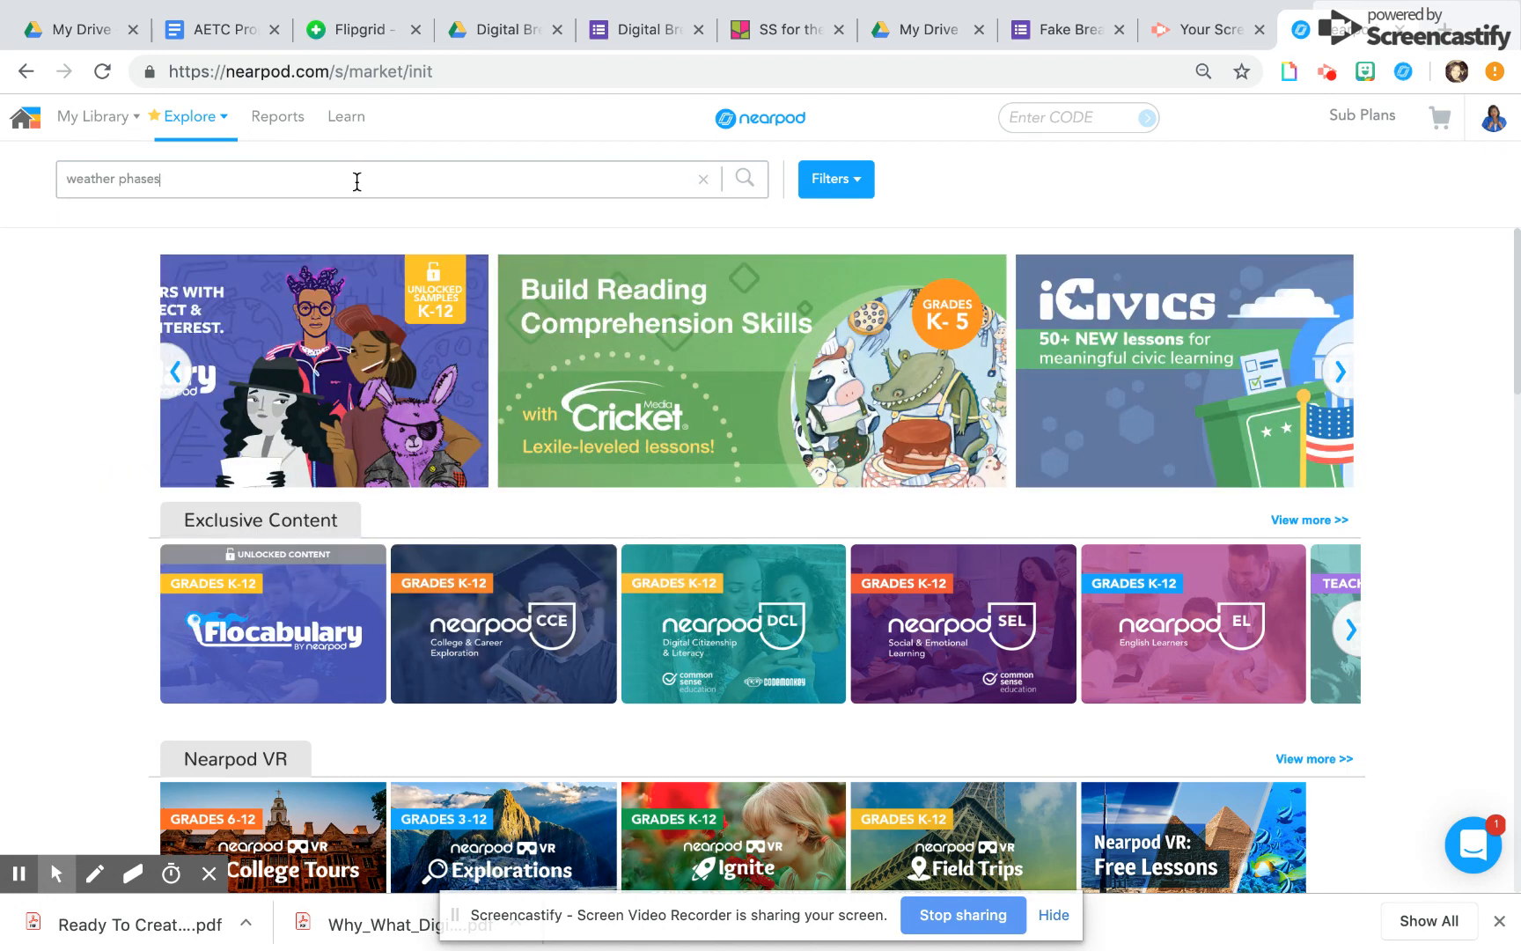
{"action": "key", "text": "Return"}
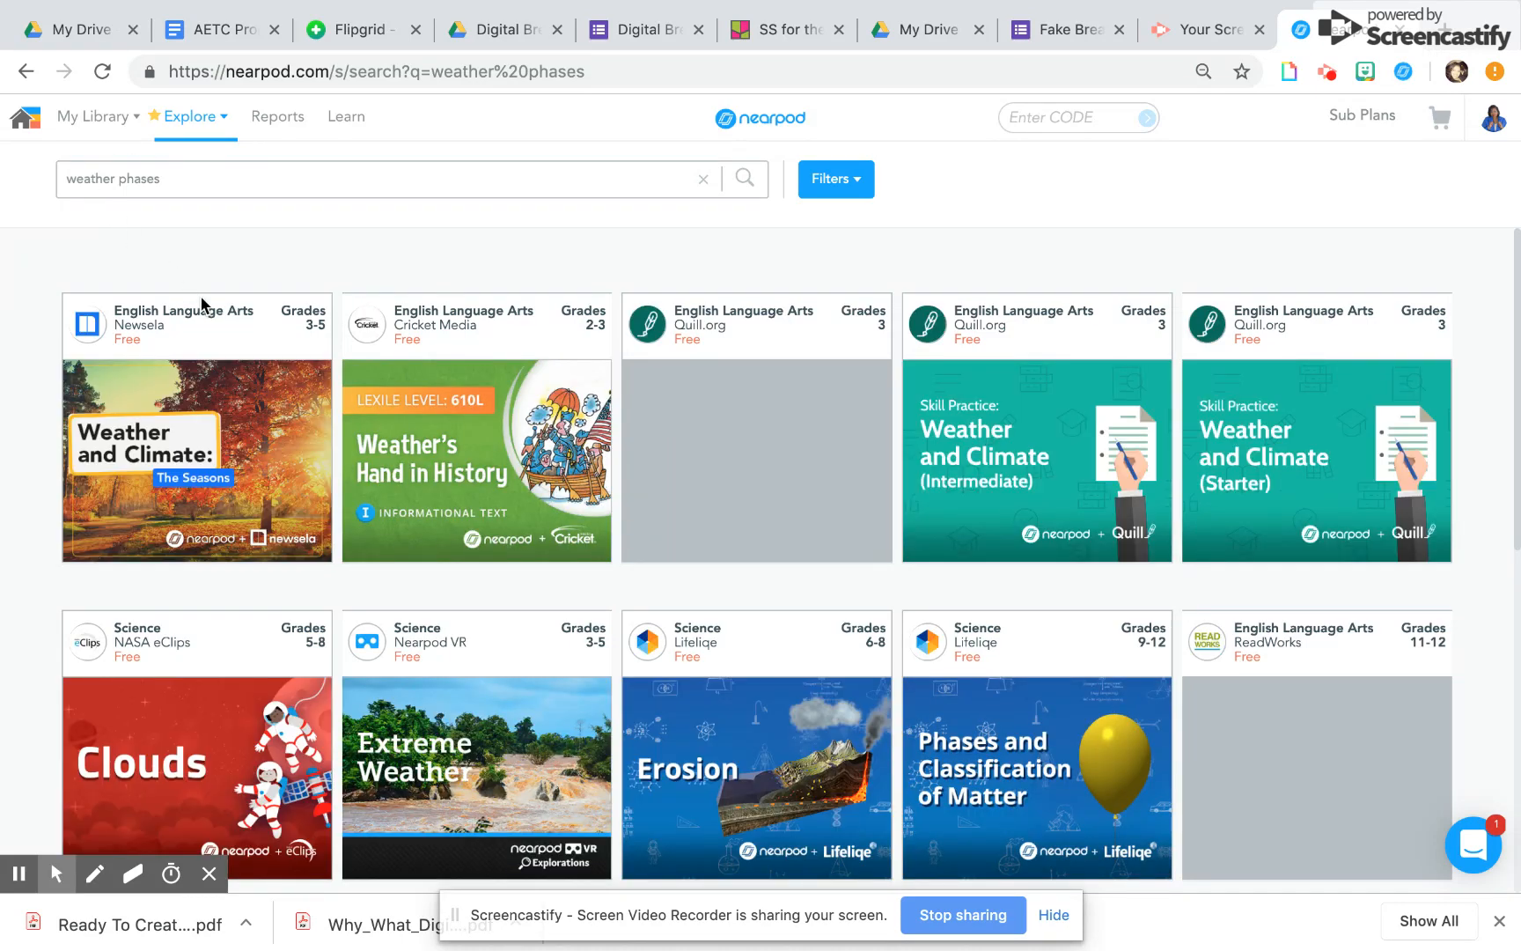
{"action": "mouse_move", "coordinate": [271, 482]}
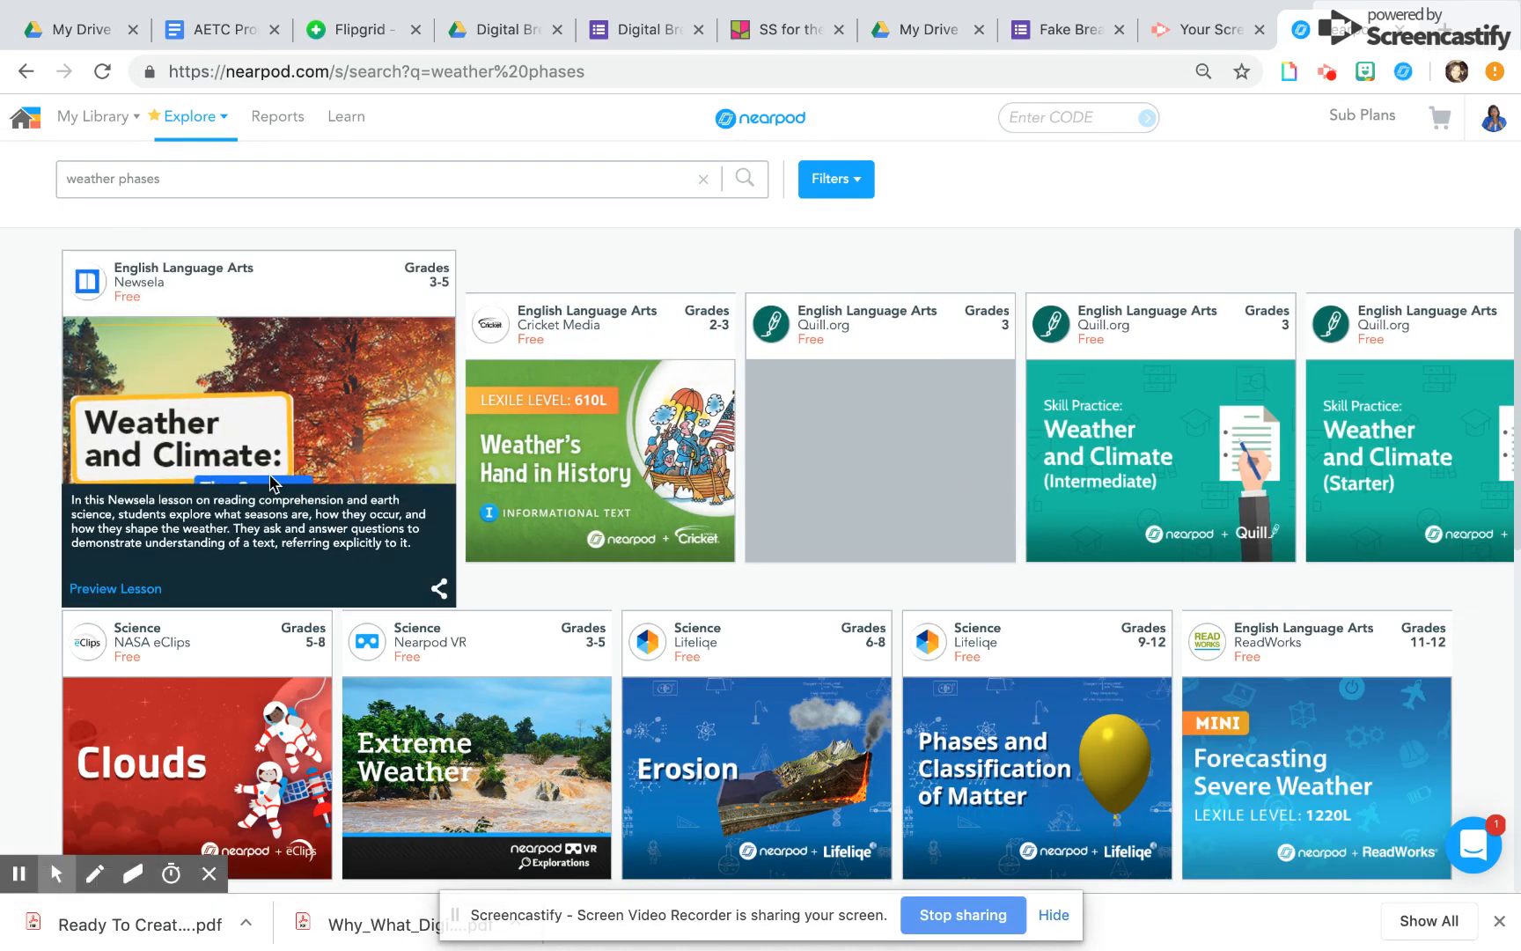
{"action": "left_click", "coordinate": [285, 361]}
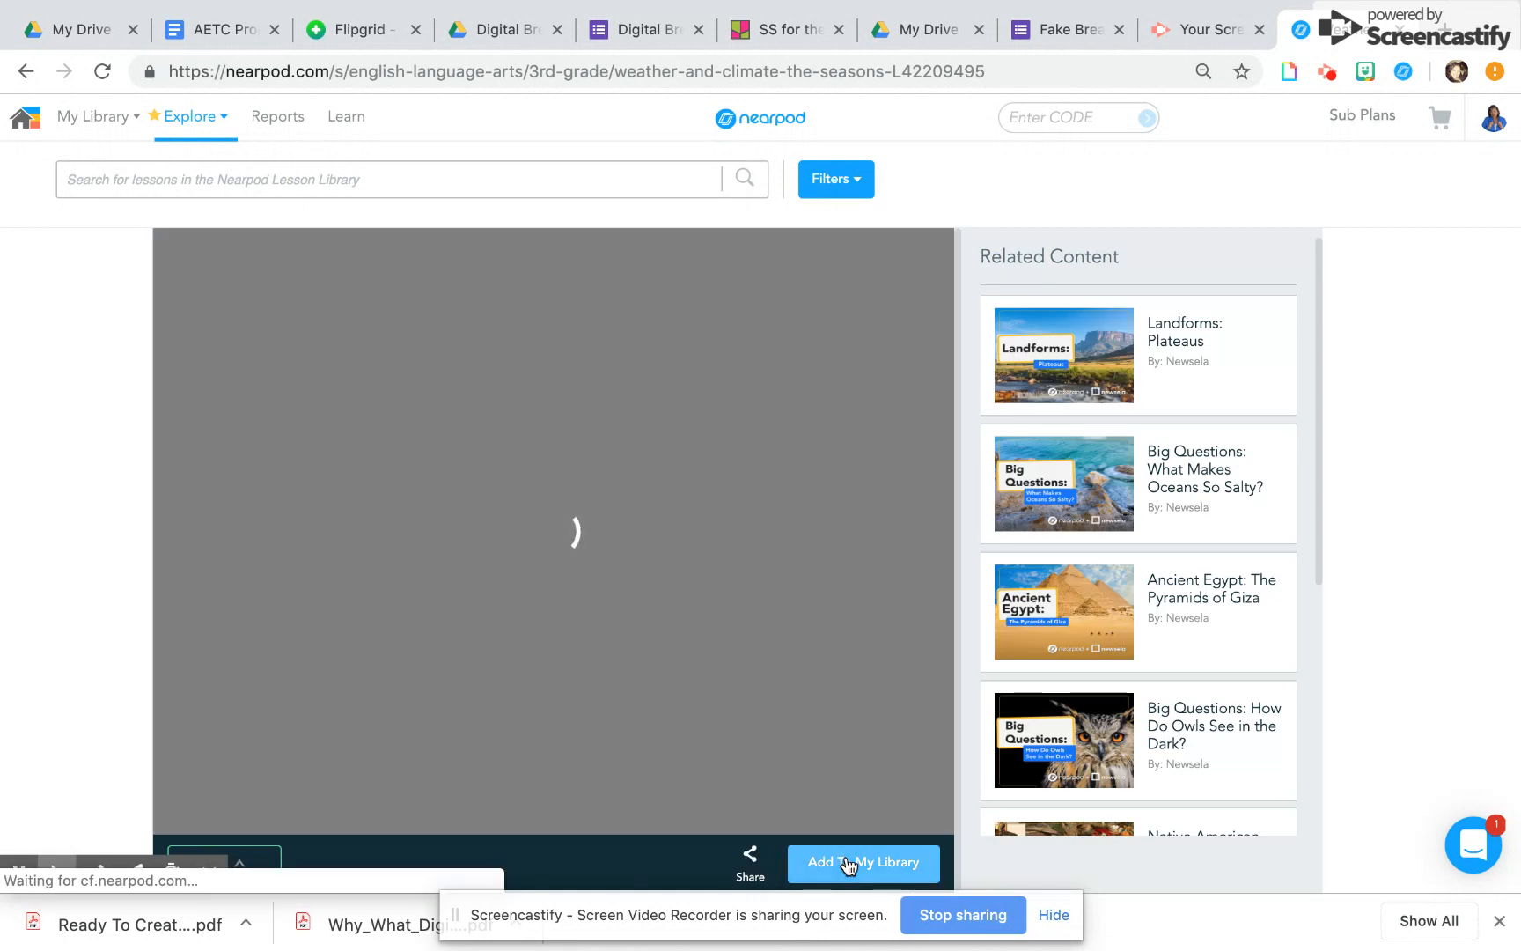
{"action": "left_click", "coordinate": [848, 863]}
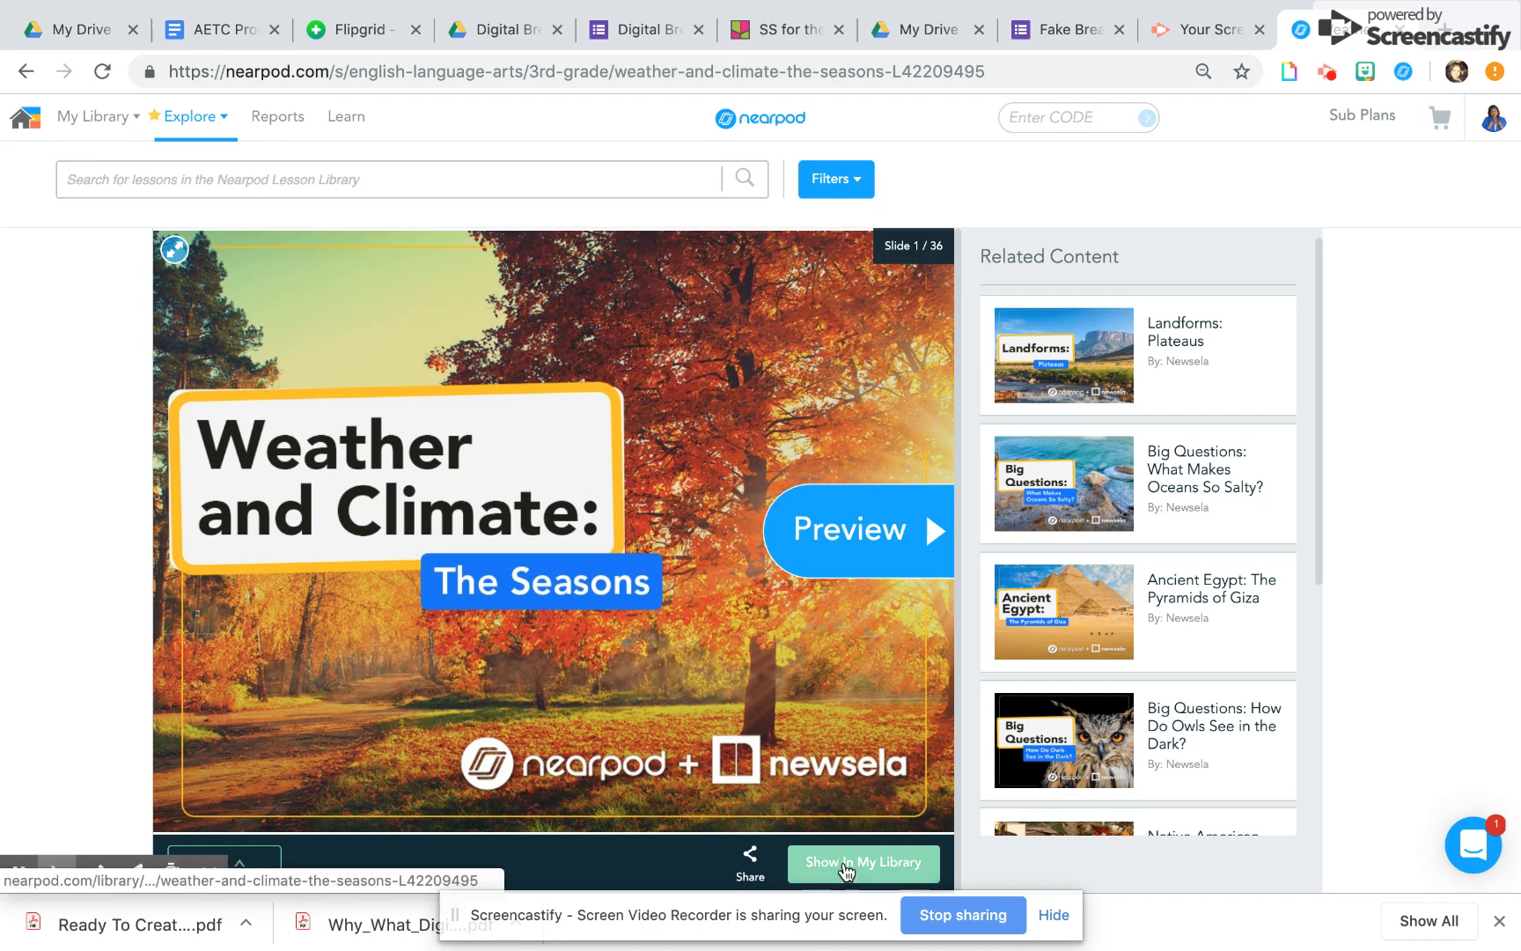
{"action": "left_click", "coordinate": [845, 867]}
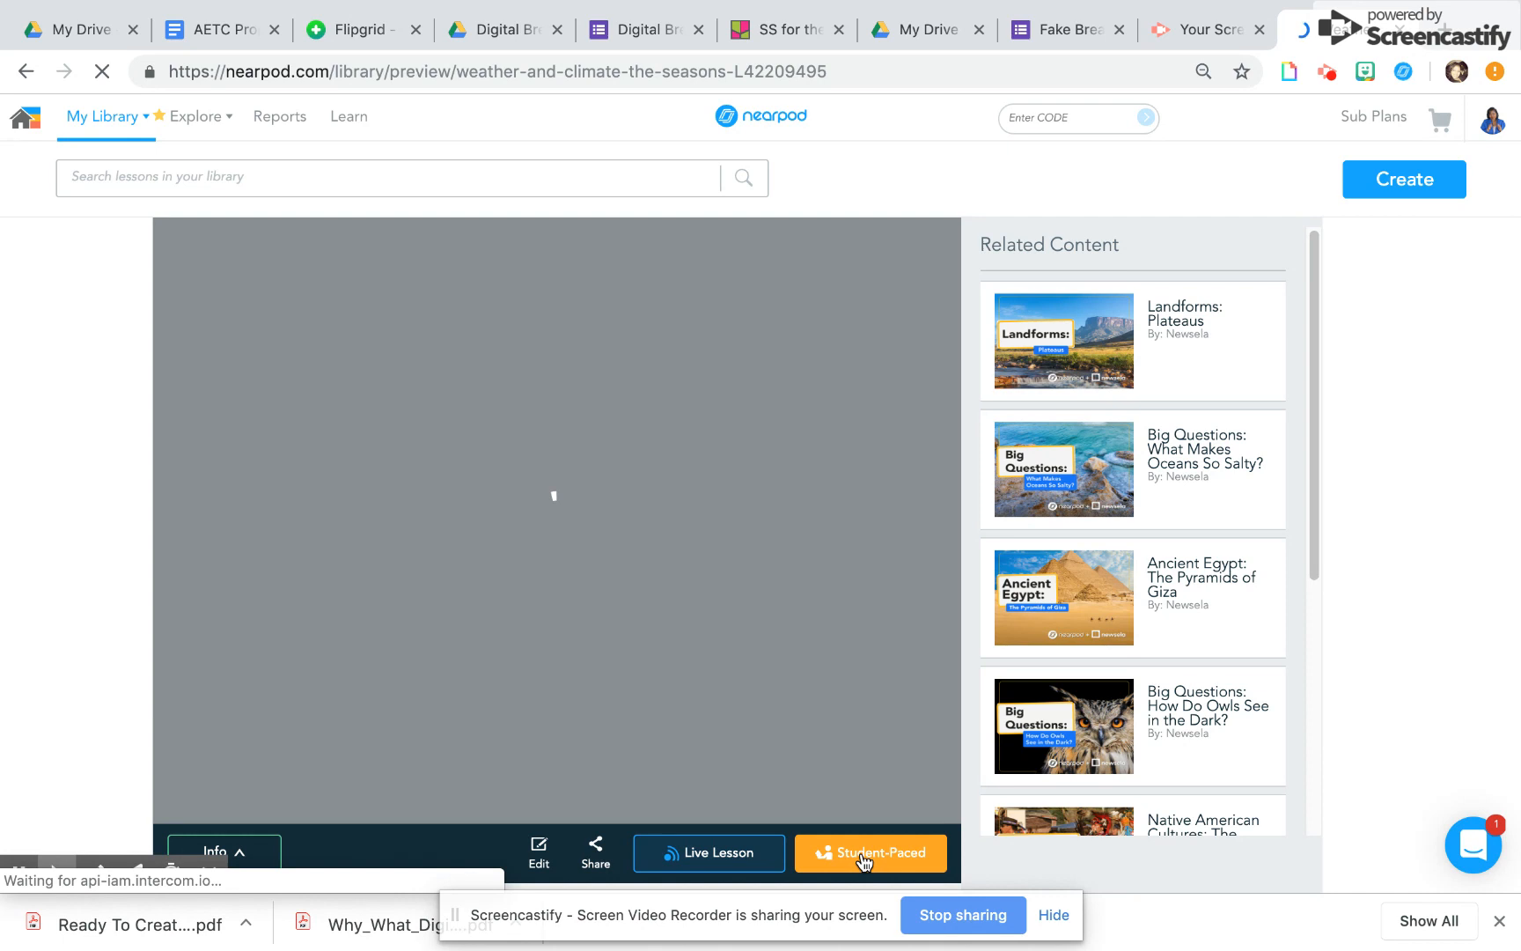
Launch the seasons lesson as Student-Paced and copy its join code
{"action": "left_click", "coordinate": [863, 852]}
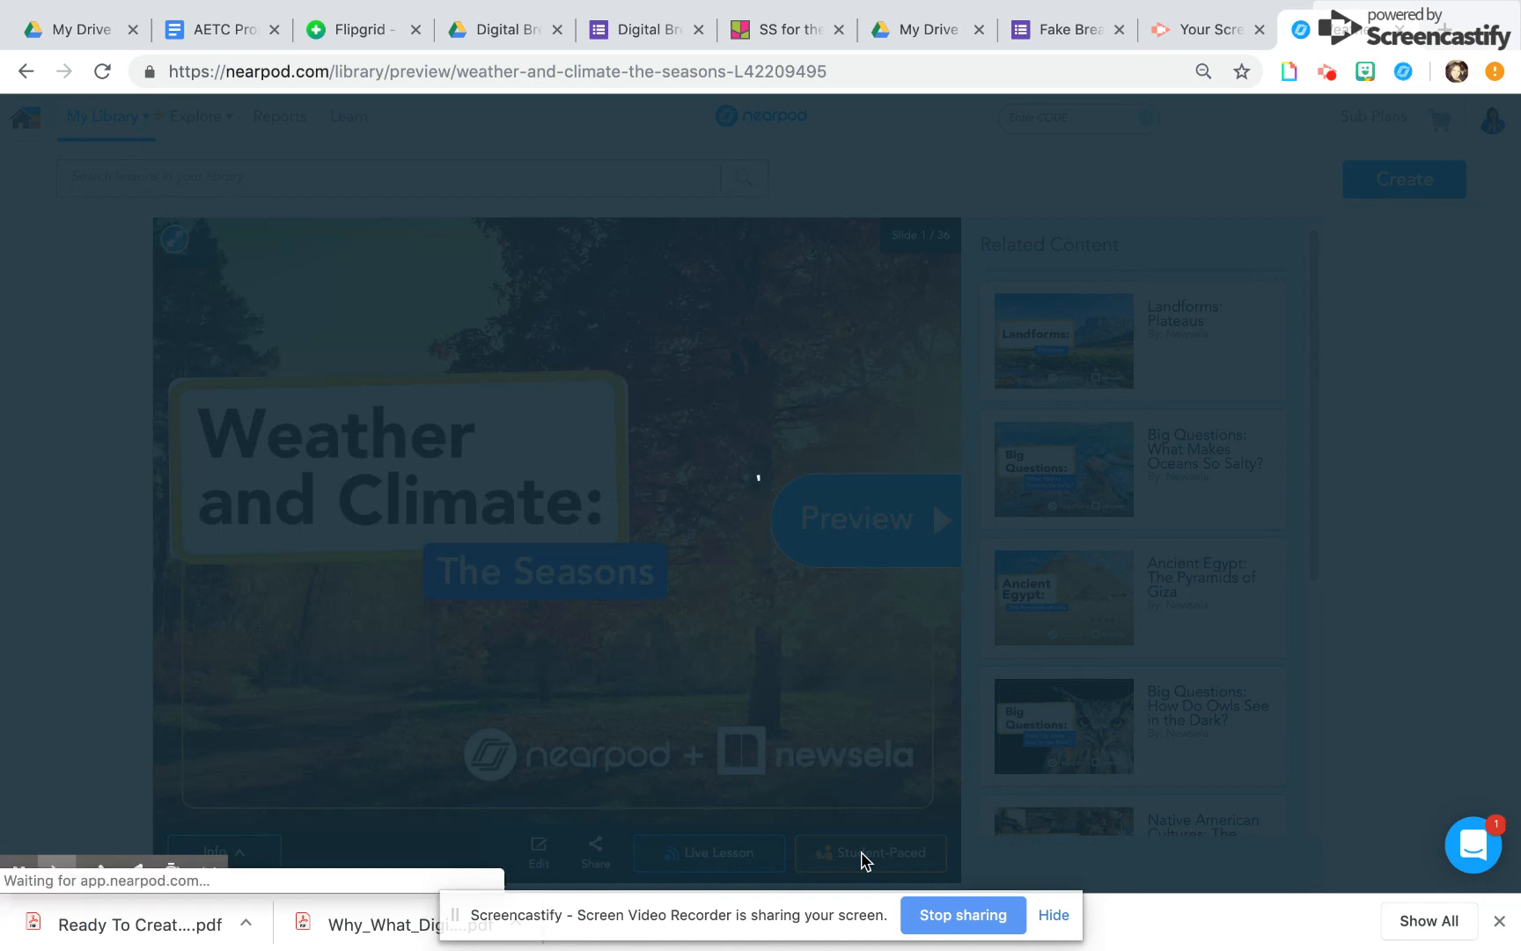
{"action": "left_click", "coordinate": [627, 430]}
{"action": "left_click_drag", "start_coordinate": [636, 428], "coordinate": [892, 430]}
{"action": "right_click", "coordinate": [872, 434]}
{"action": "left_click", "coordinate": [1206, 101]}
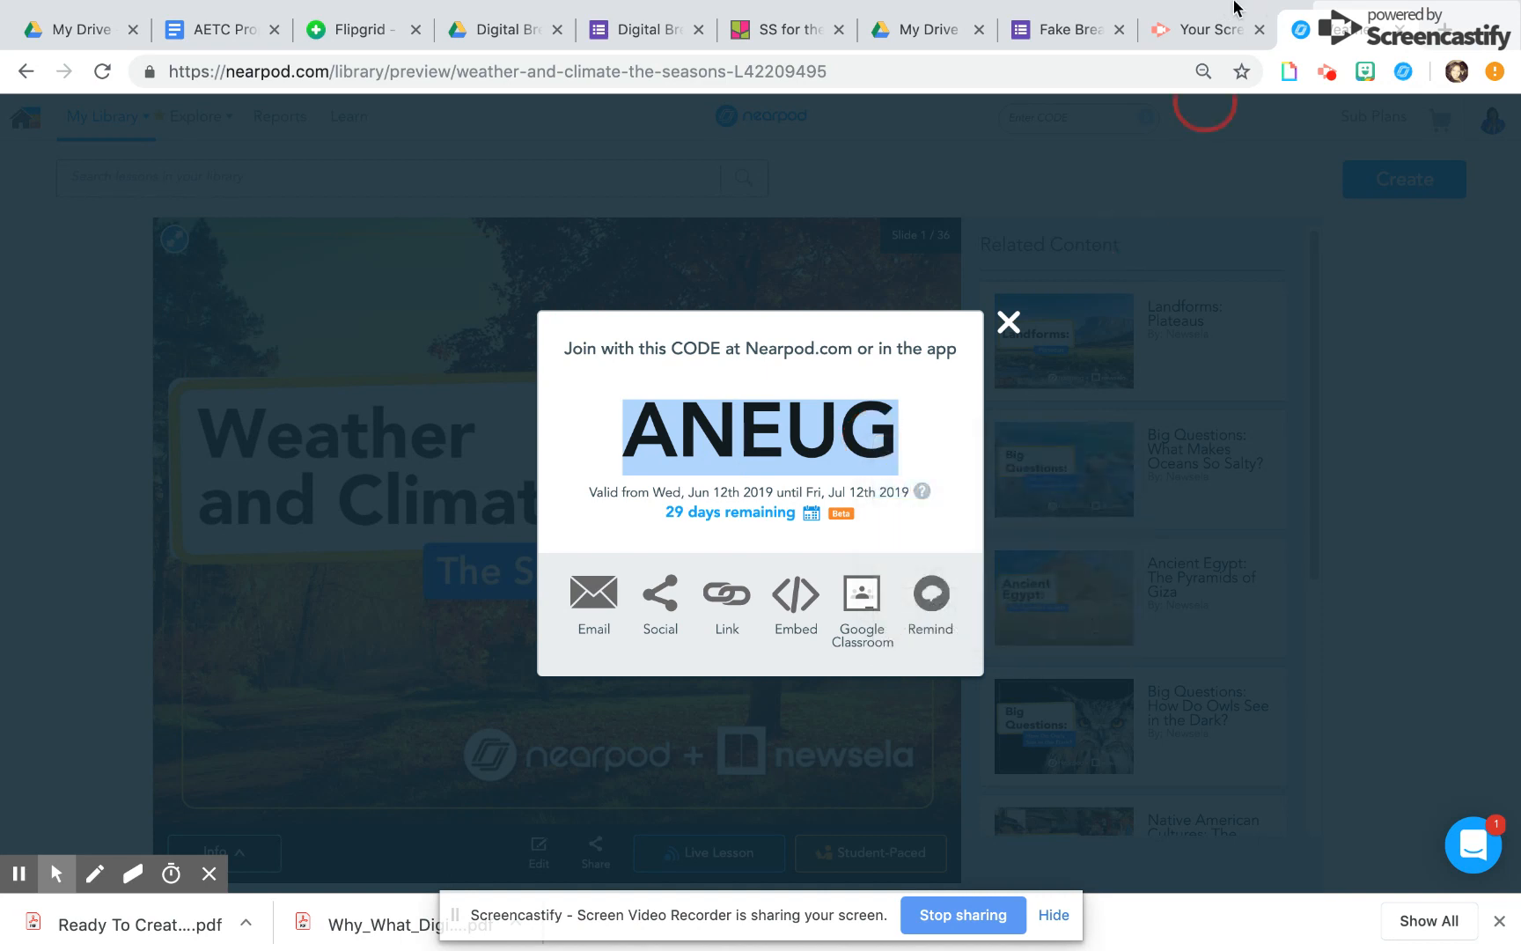
Back in Google Forms, describe the Weather Phases section as "Review The Lesson on Nearpod.com , join using the code :" followed by the lesson's join code
{"action": "left_click", "coordinate": [1043, 29]}
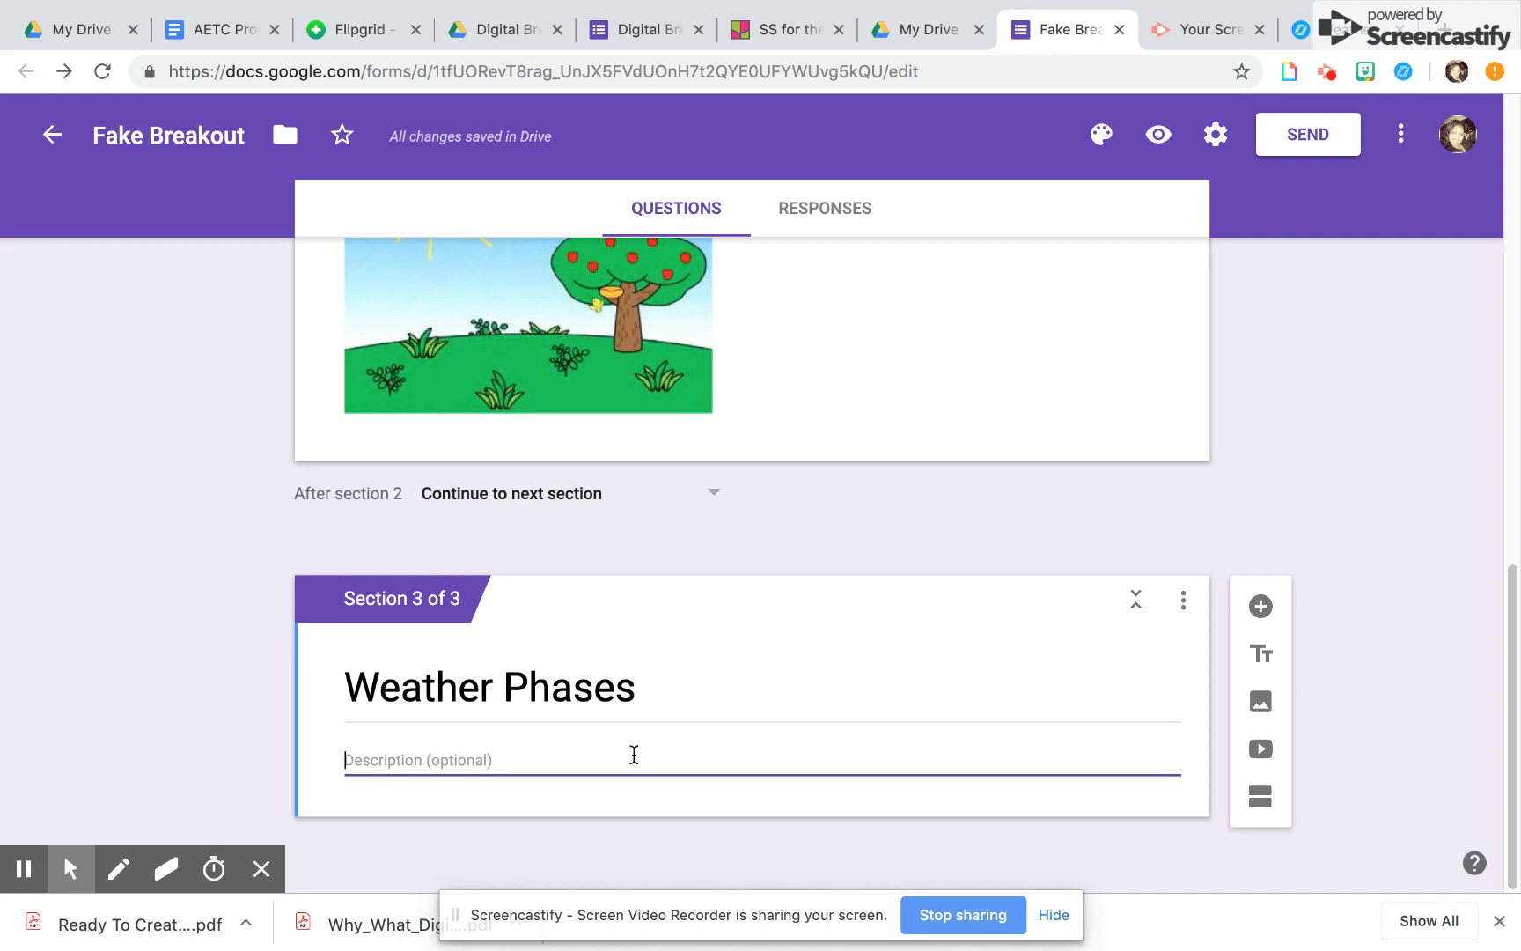
{"action": "type", "text": "W"}
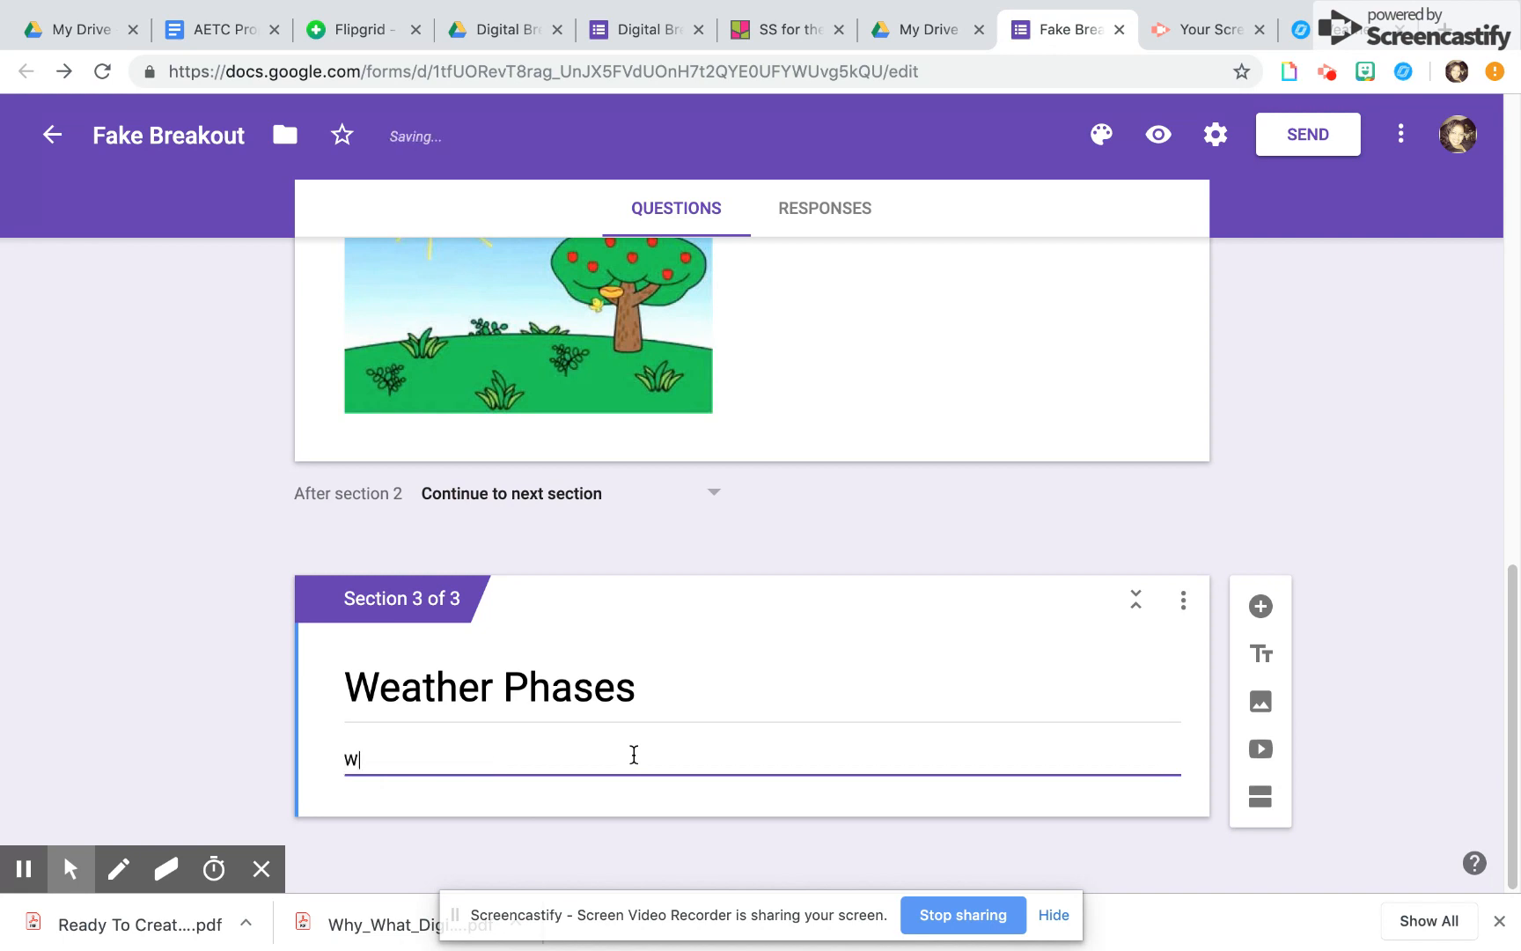
{"action": "key", "text": "BackSpace"}
{"action": "key", "text": "BackSpace"}
{"action": "key", "text": "BackSpace"}
{"action": "key", "text": "BackSpace"}
{"action": "key", "text": "BackSpace"}
{"action": "type", "text": "Review The "}
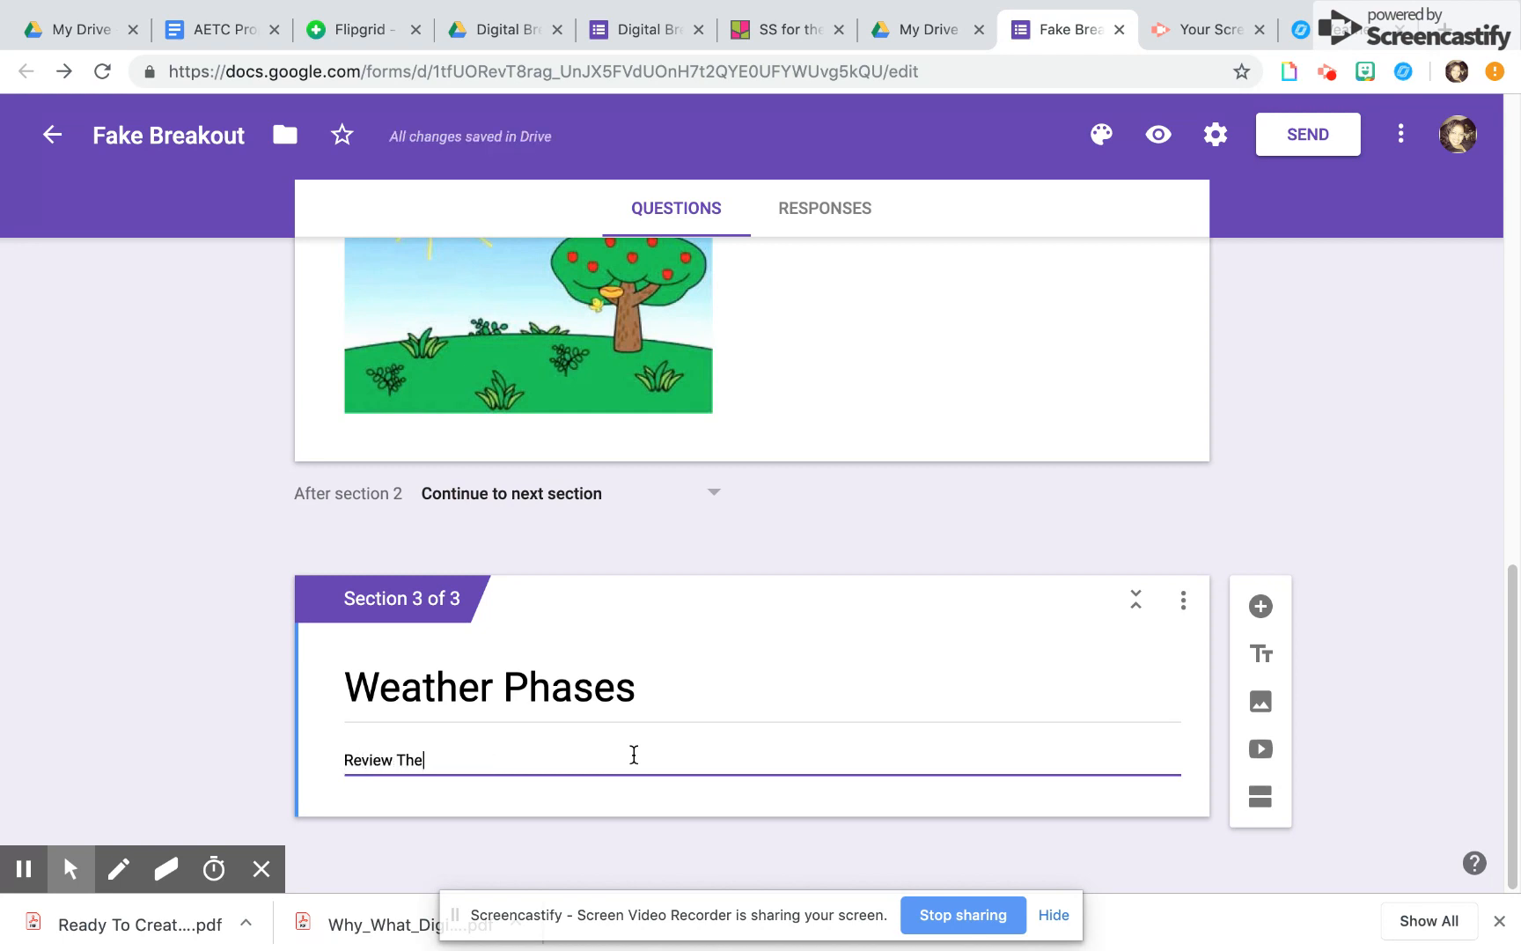
{"action": "type", "text": "Lesson on Near"}
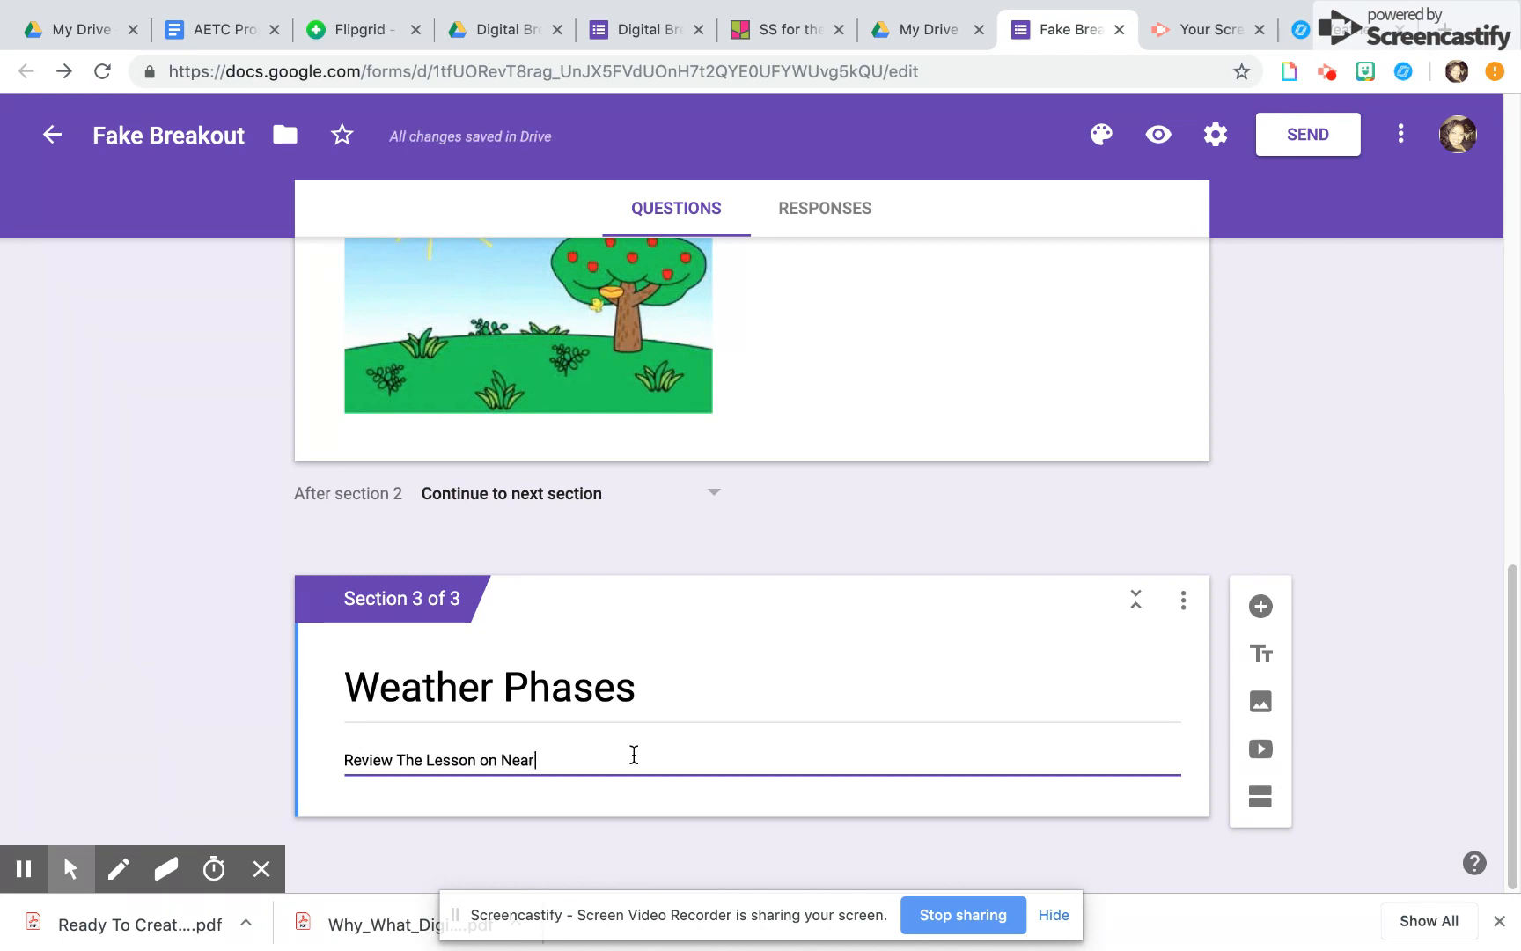
{"action": "type", "text": "pod.com"}
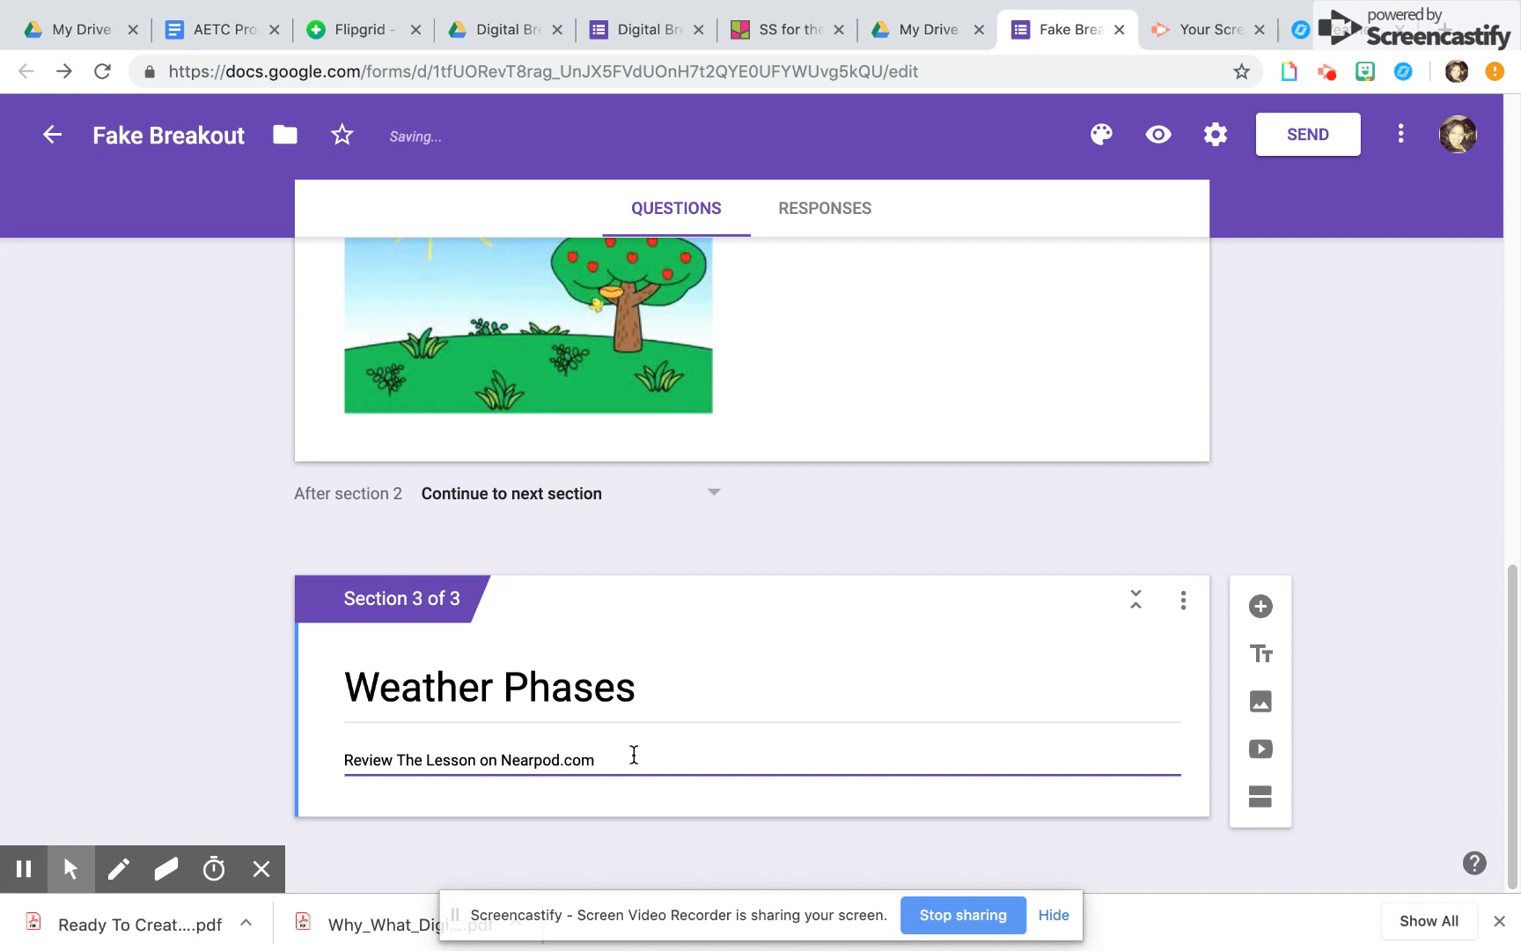
{"action": "type", "text": " , join using the code : ANEUG"}
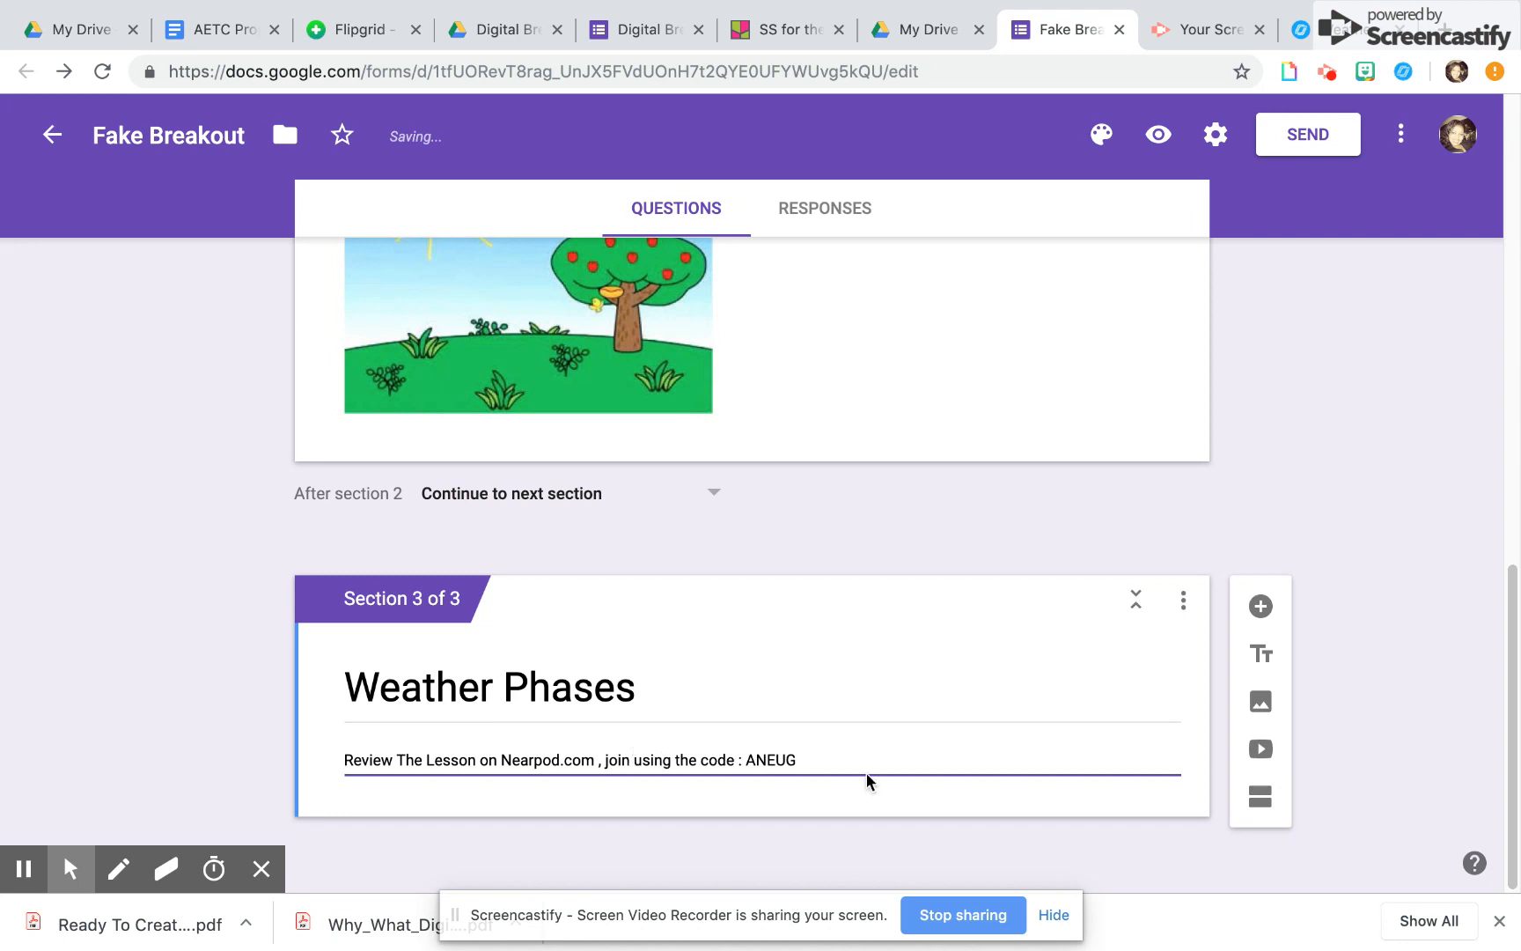
Add a blank question to the Weather Phases section, then switch to Nearpod and preview the seasons lesson through slide 3
{"action": "left_click", "coordinate": [1262, 607]}
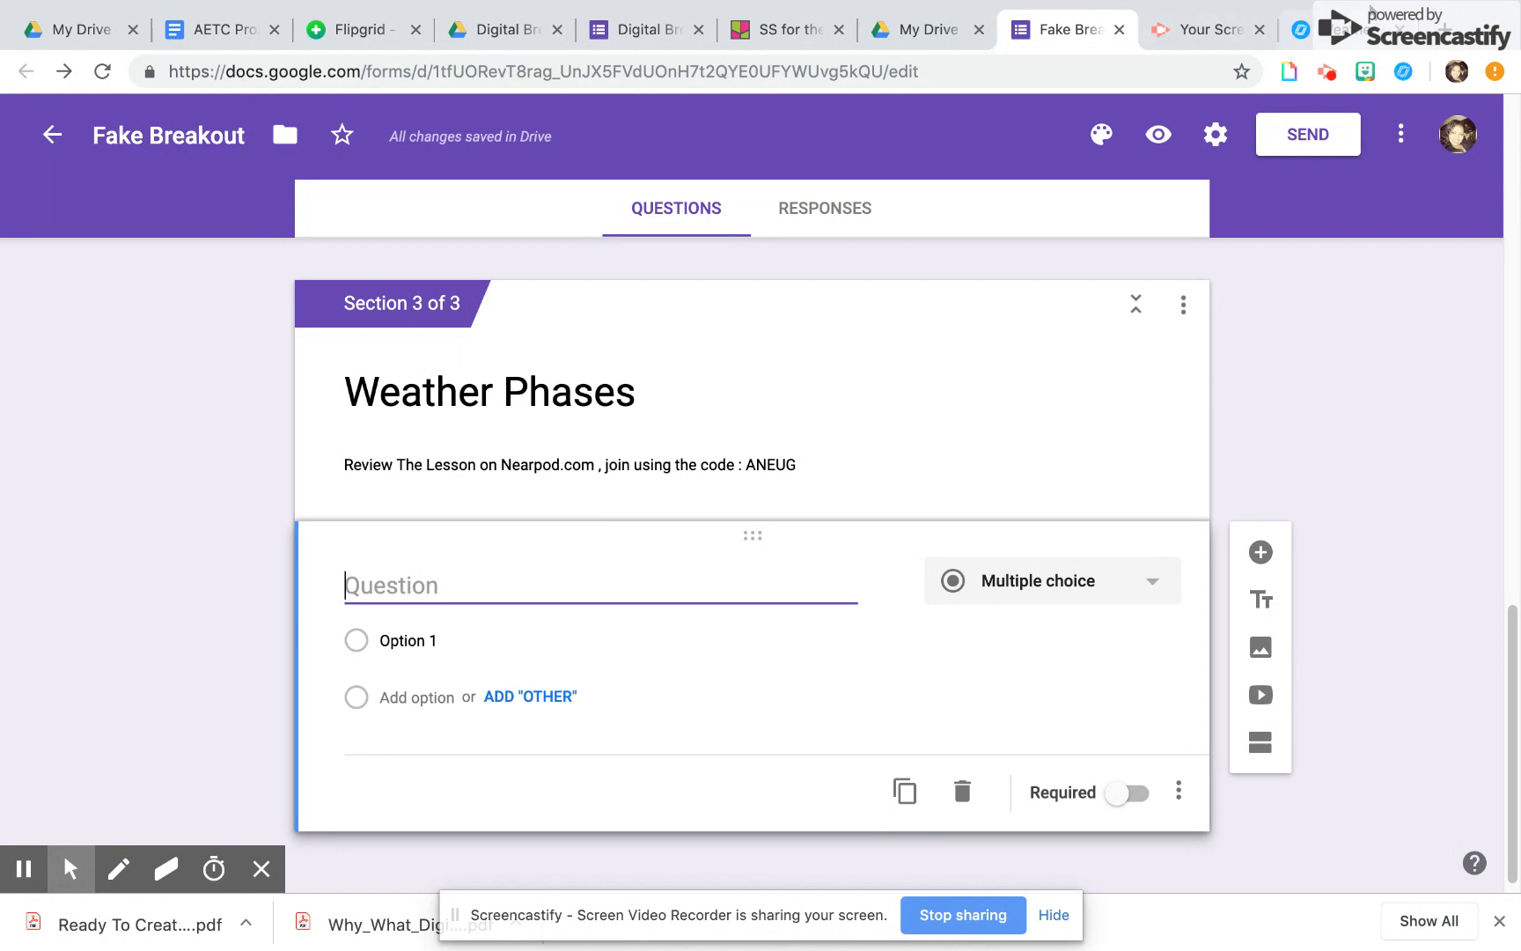
{"action": "left_click", "coordinate": [1356, 33]}
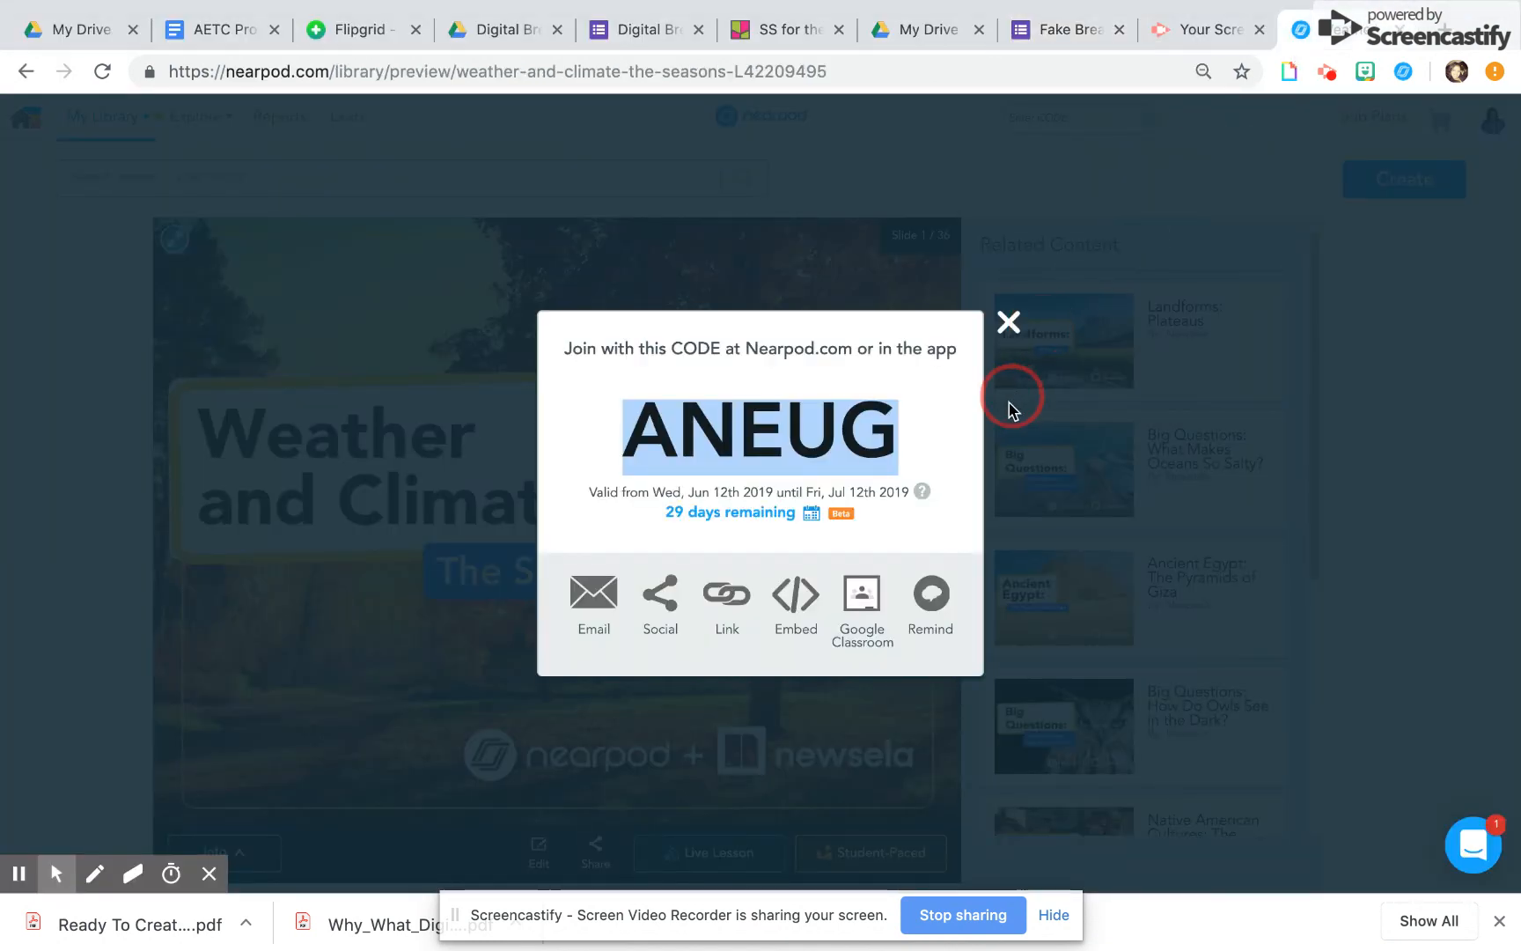
{"action": "left_click", "coordinate": [1009, 323]}
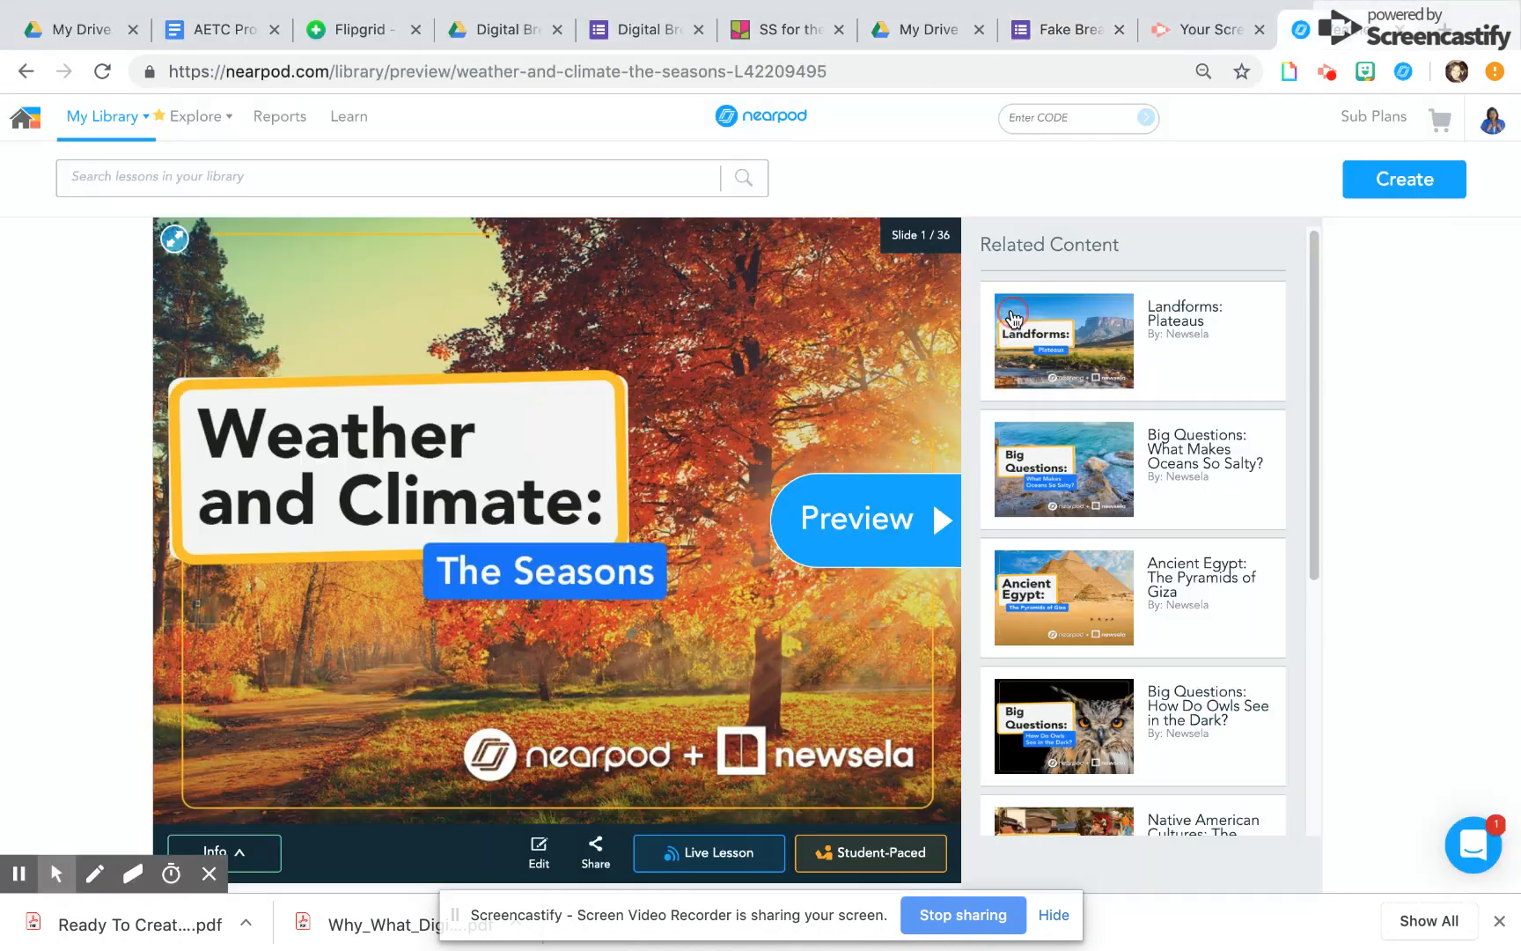
{"action": "left_click", "coordinate": [940, 519]}
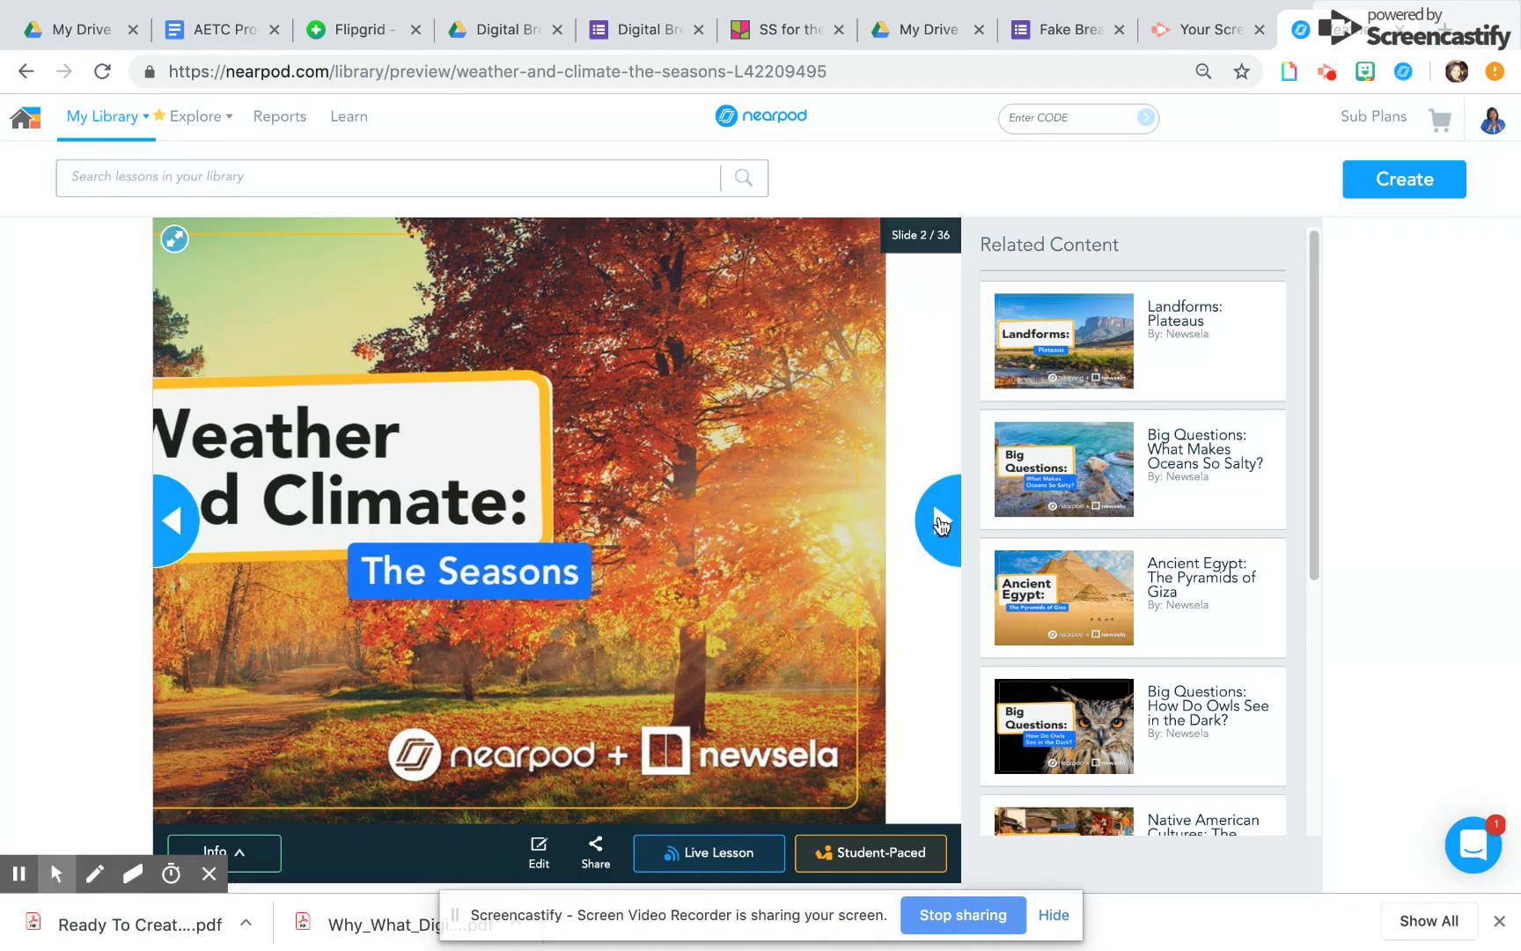
{"action": "left_click", "coordinate": [941, 522]}
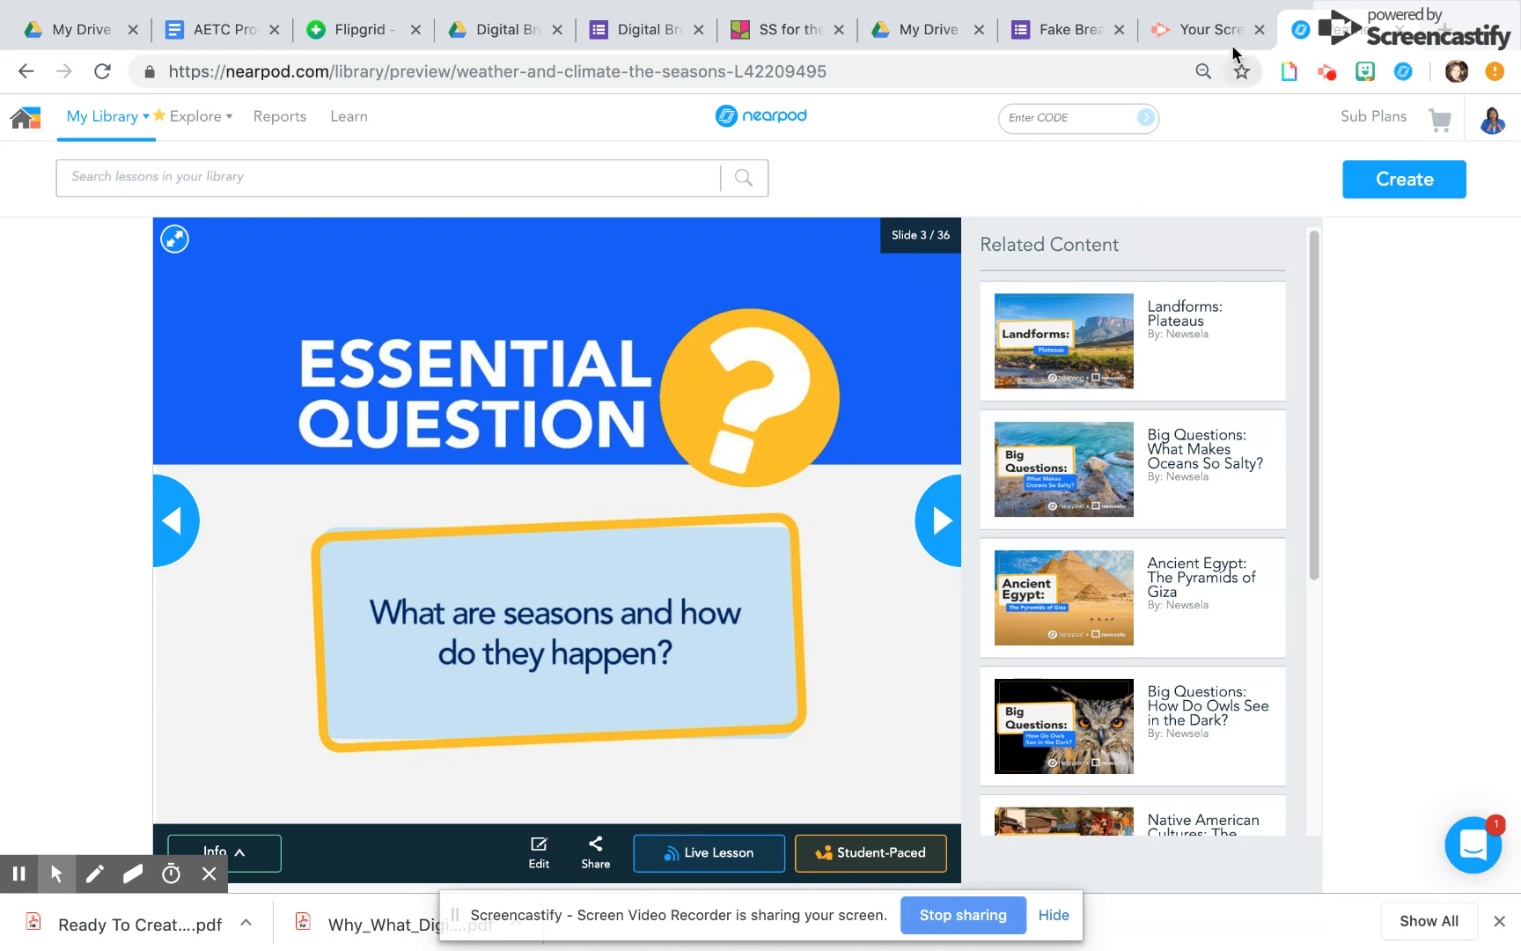
Back in Google Forms, title the new Weather Phases question "Which is not a season"
{"action": "left_click", "coordinate": [1047, 26]}
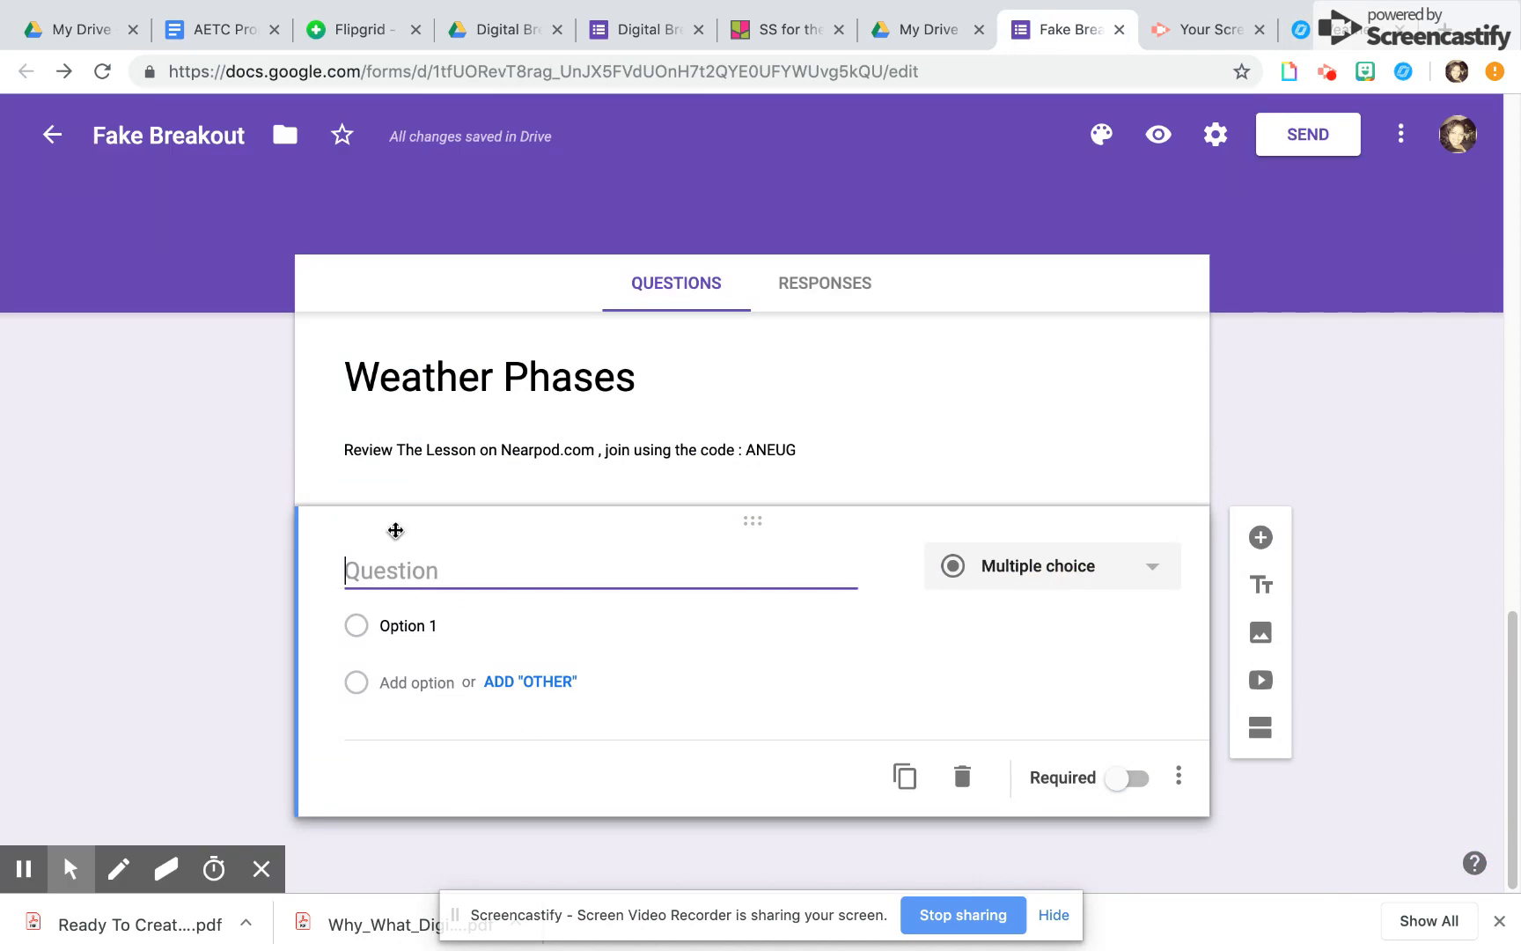
{"action": "type", "text": "Whch is not a season"}
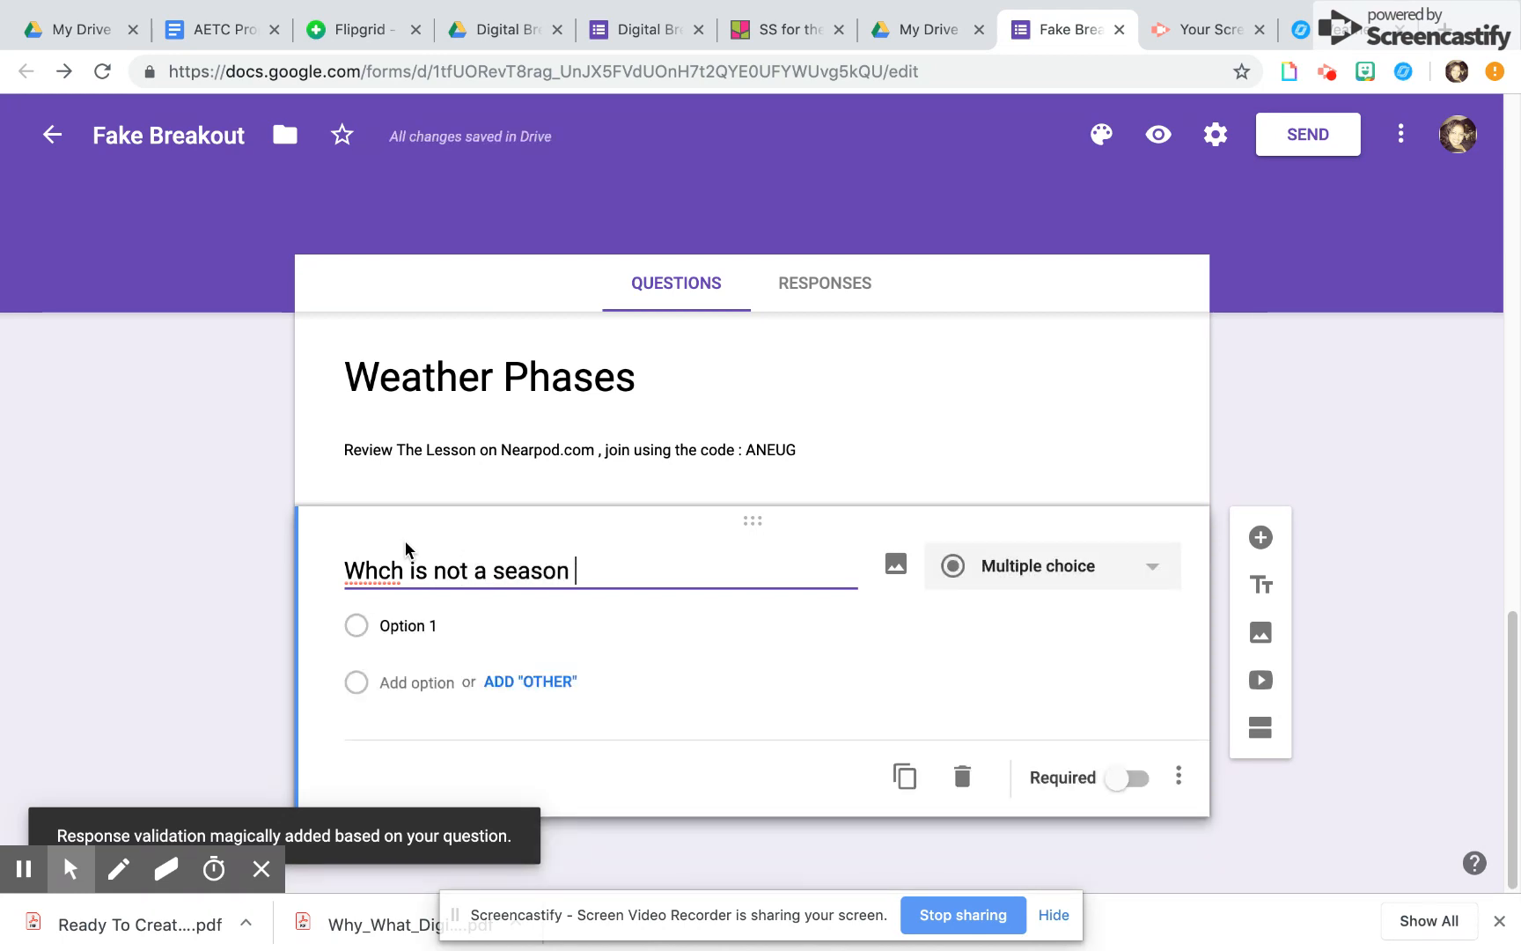
{"action": "left_click", "coordinate": [379, 571]}
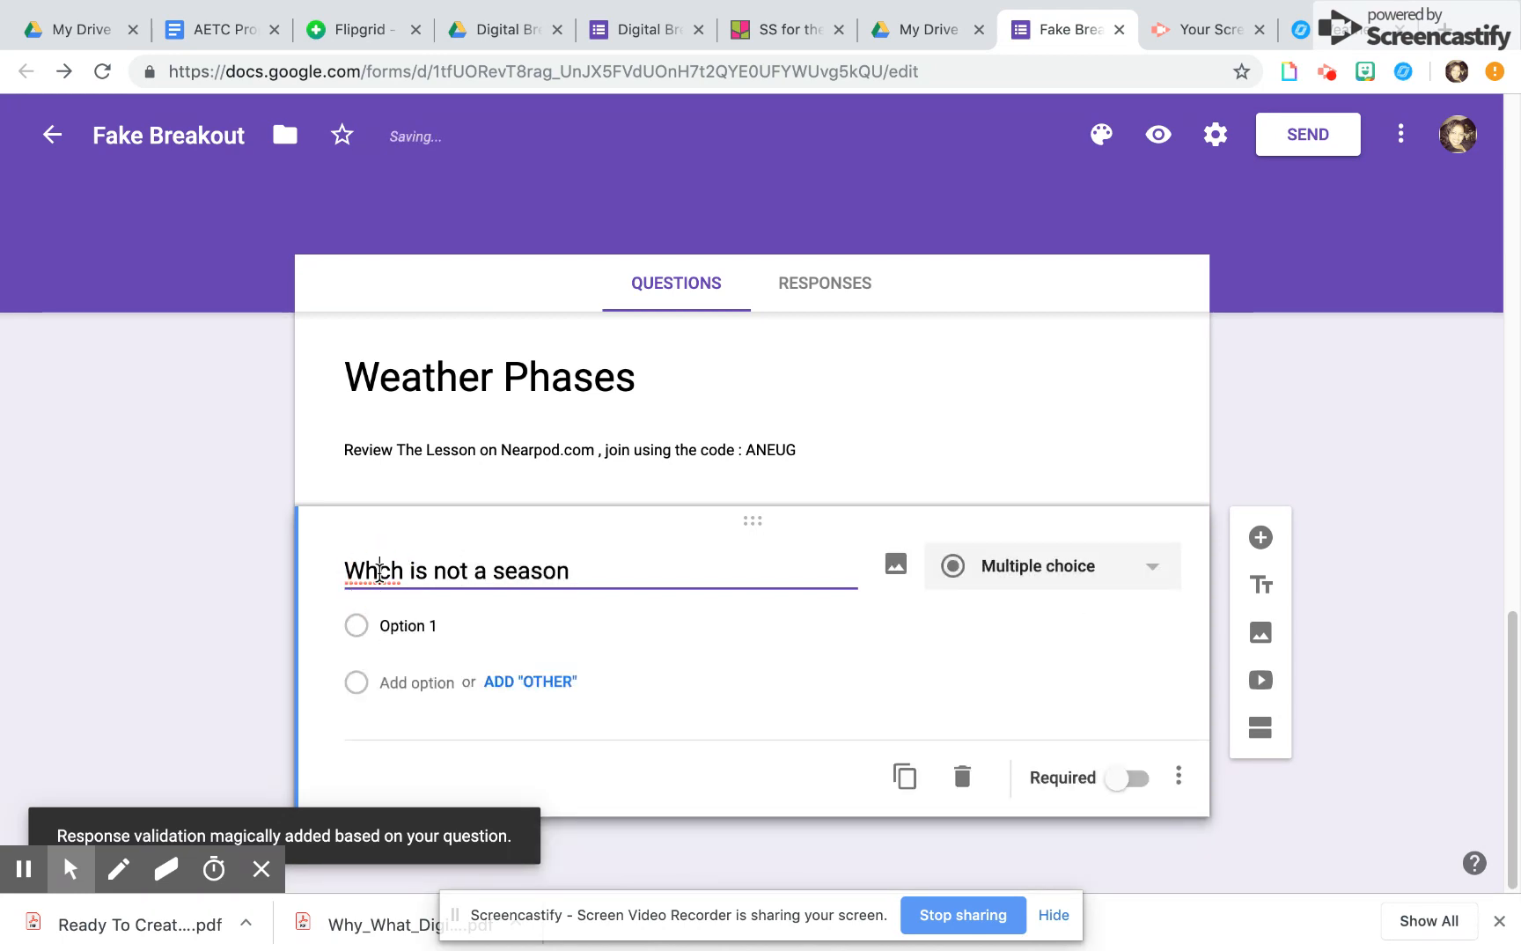
{"action": "type", "text": "i"}
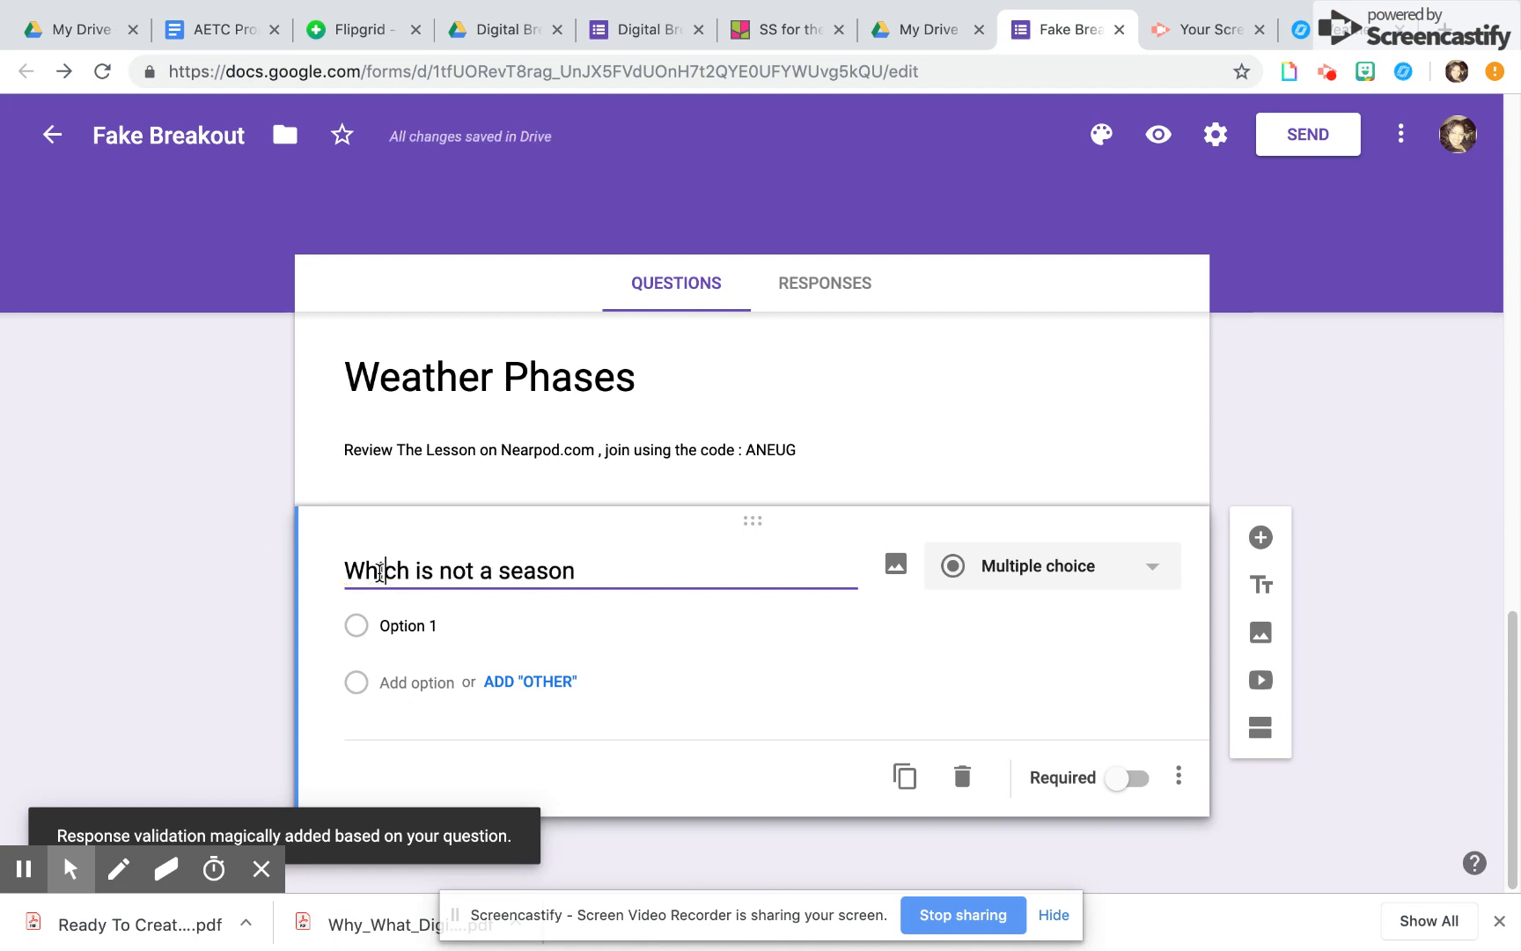
Enter Fall, Springer, Summer and Winter as the answer options of the season question
{"action": "left_click", "coordinate": [395, 614]}
{"action": "type", "text": "Fall"}
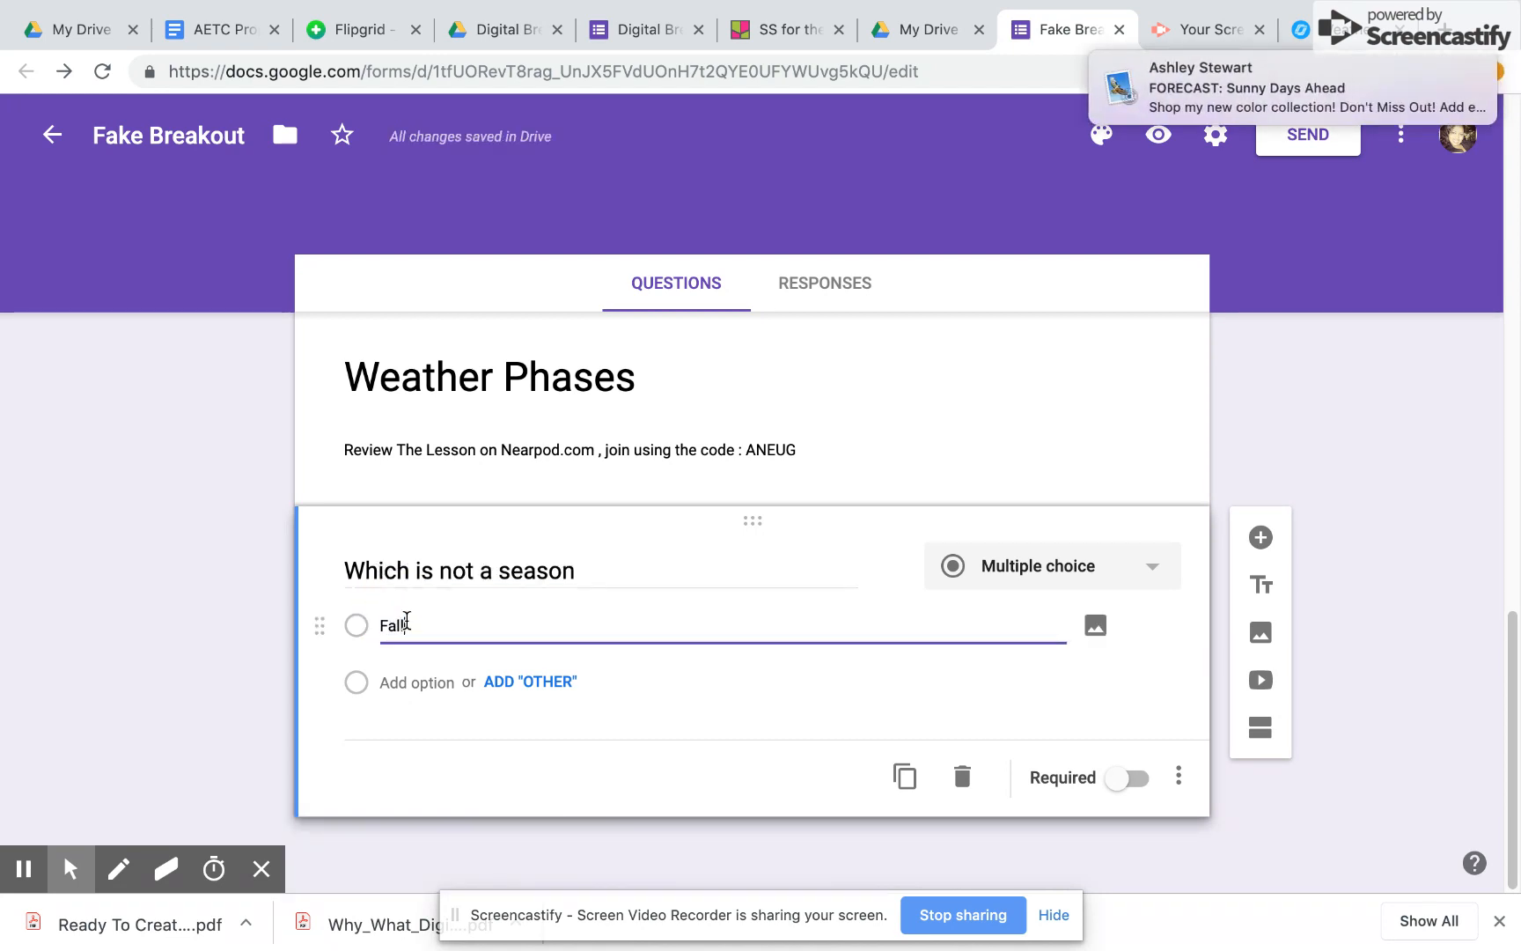
{"action": "left_click", "coordinate": [413, 683]}
{"action": "type", "text": "Springer"}
{"action": "left_click", "coordinate": [407, 738]}
{"action": "type", "text": "Summer"}
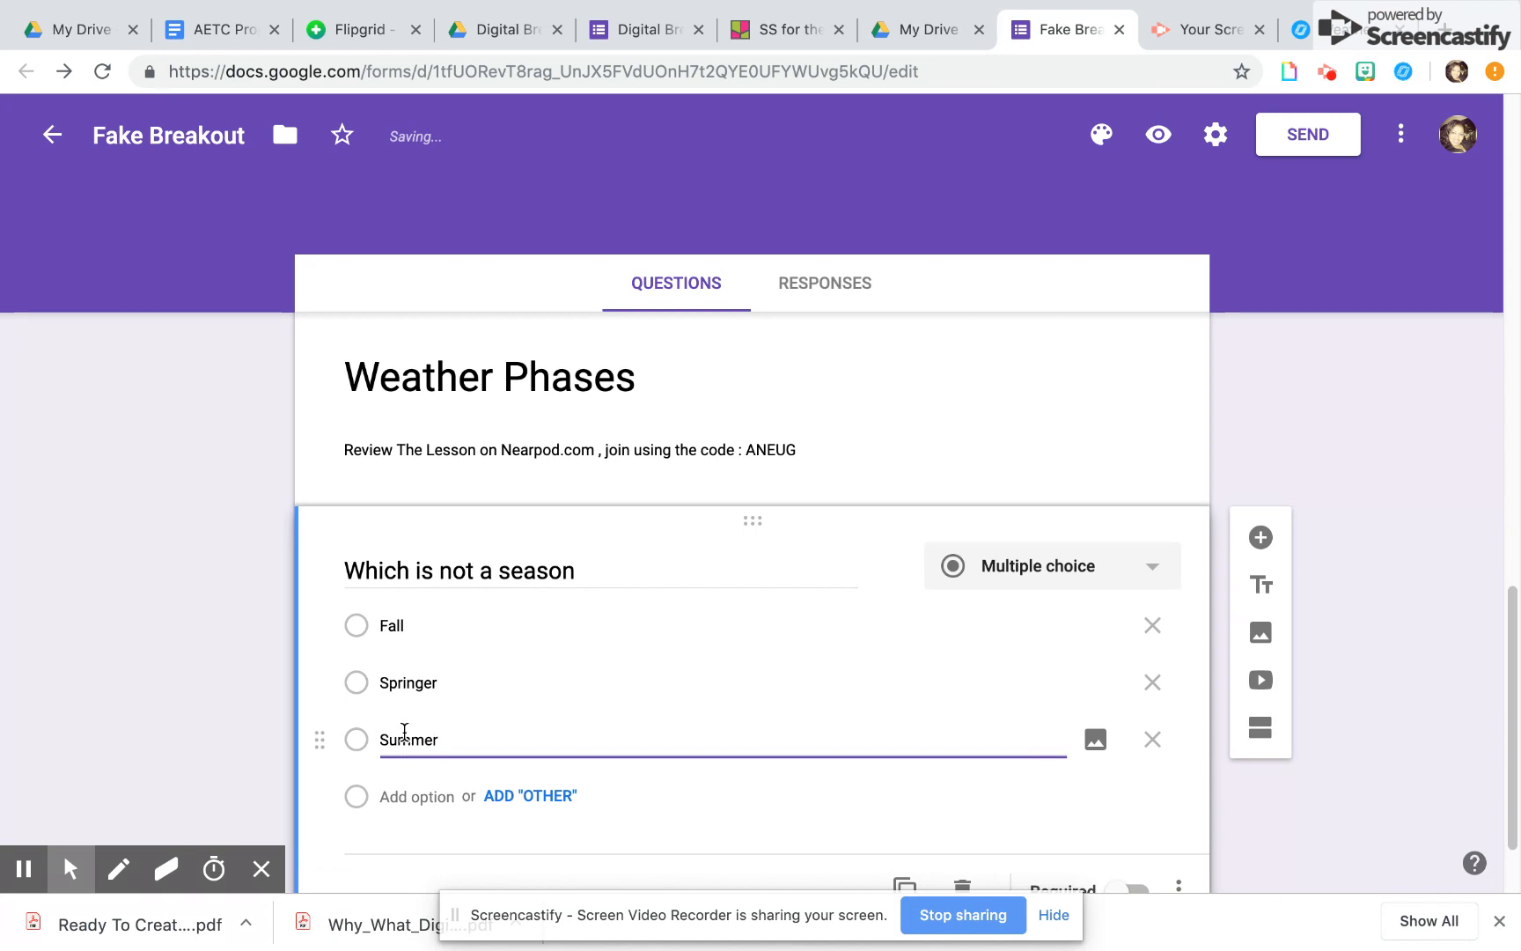
{"action": "left_click", "coordinate": [402, 795]}
{"action": "type", "text": "Winter"}
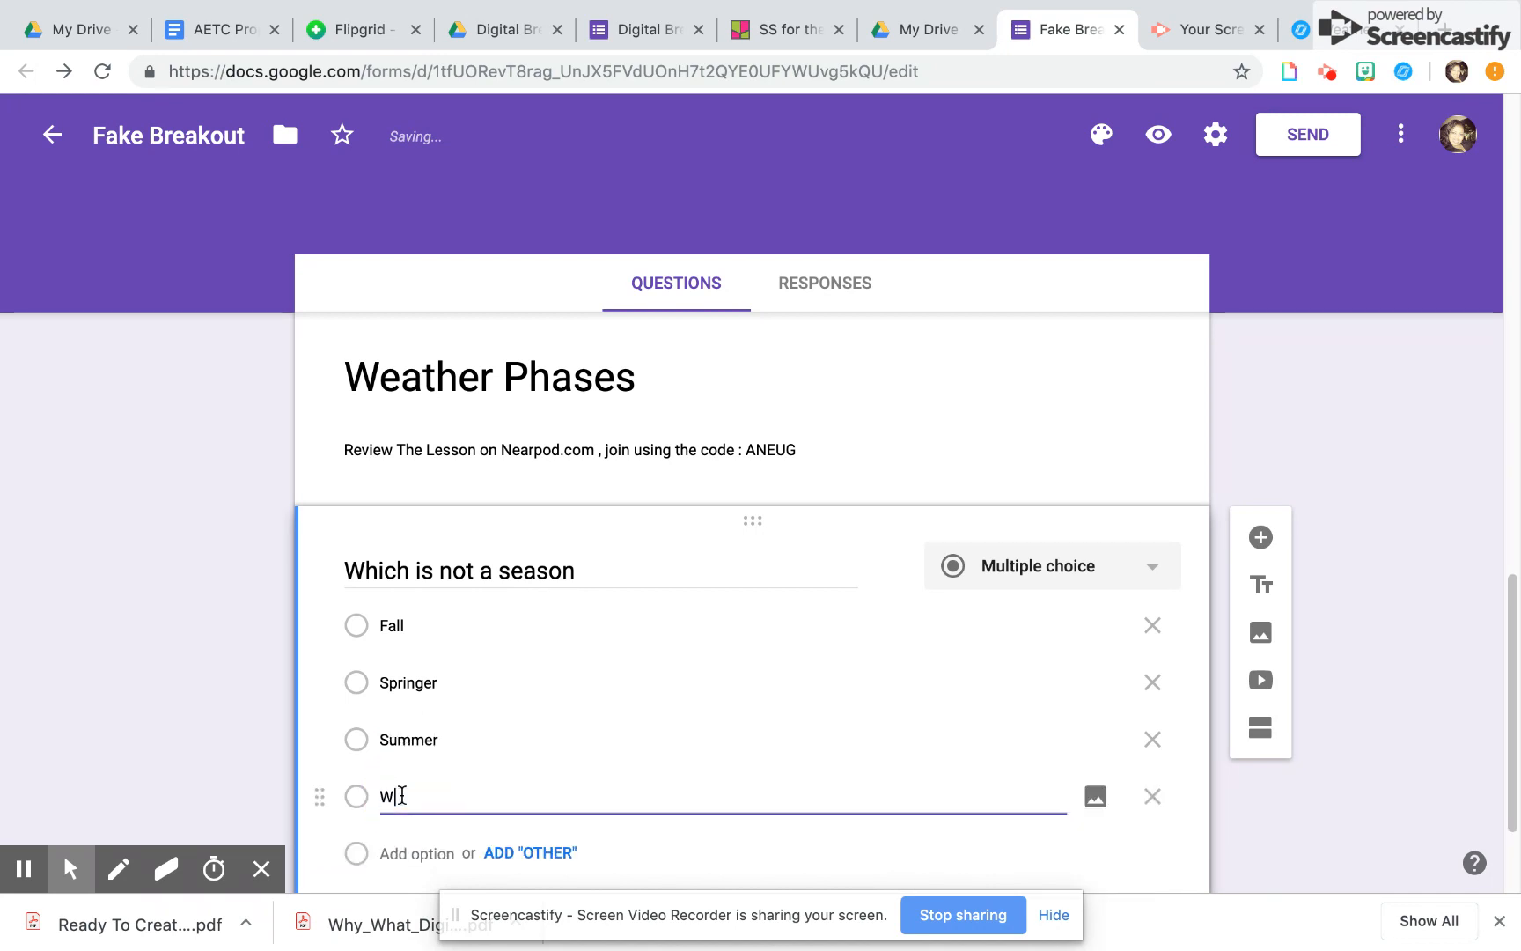